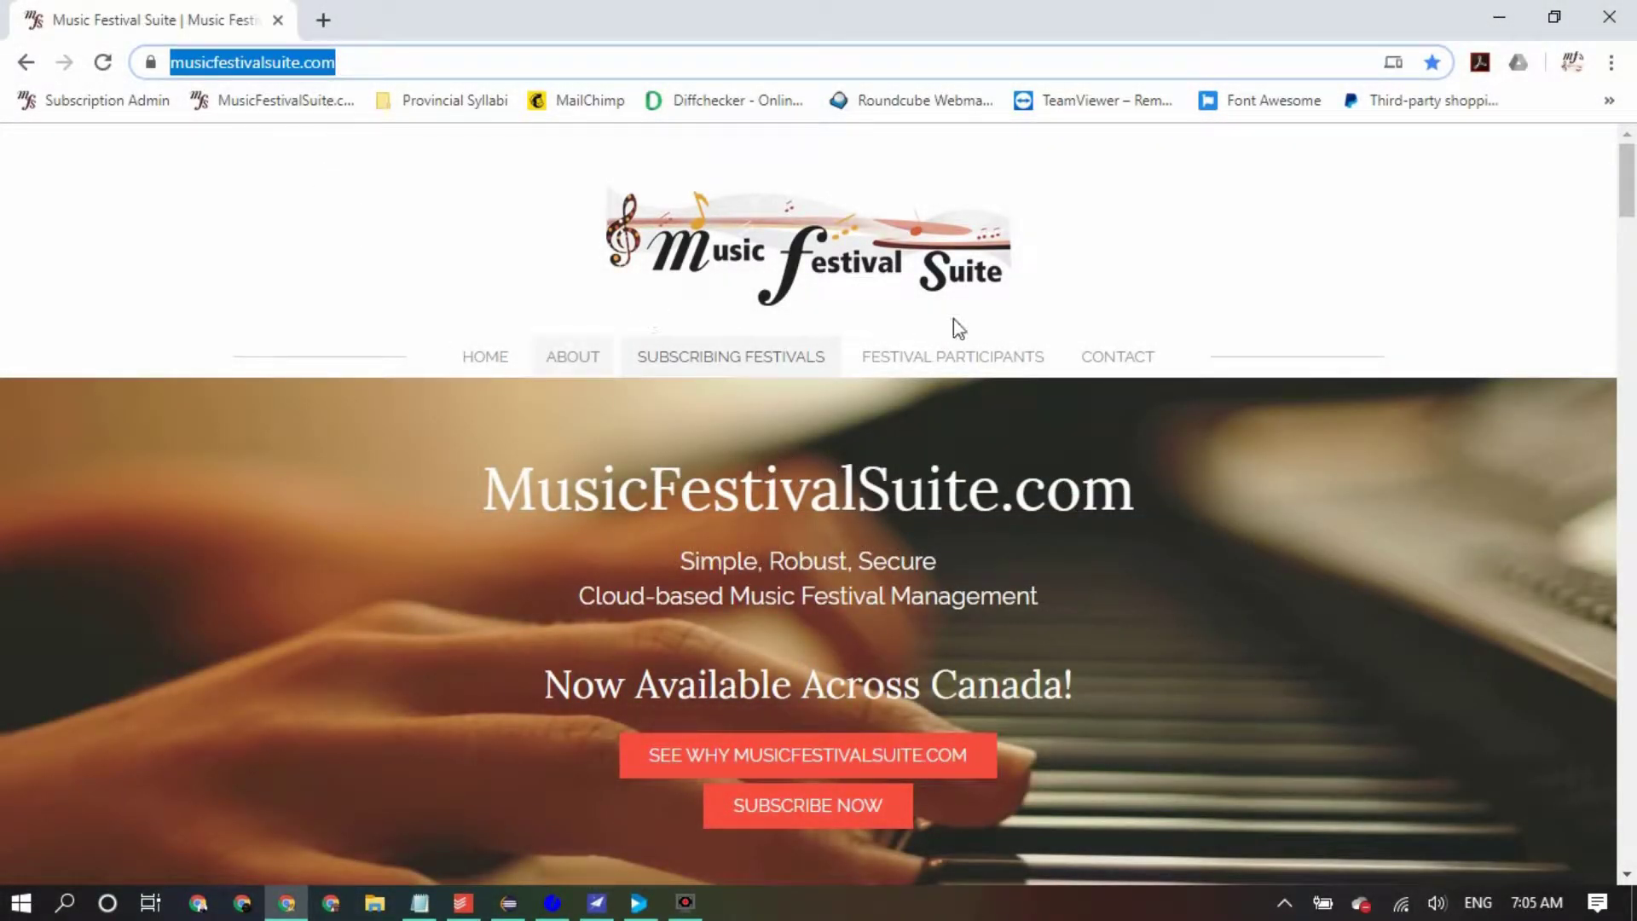
Open Extra Resources under Festival Participants and browse its form letters, infographics and profiles video
{"action": "mouse_move", "coordinate": [958, 369]}
{"action": "mouse_move", "coordinate": [961, 400]}
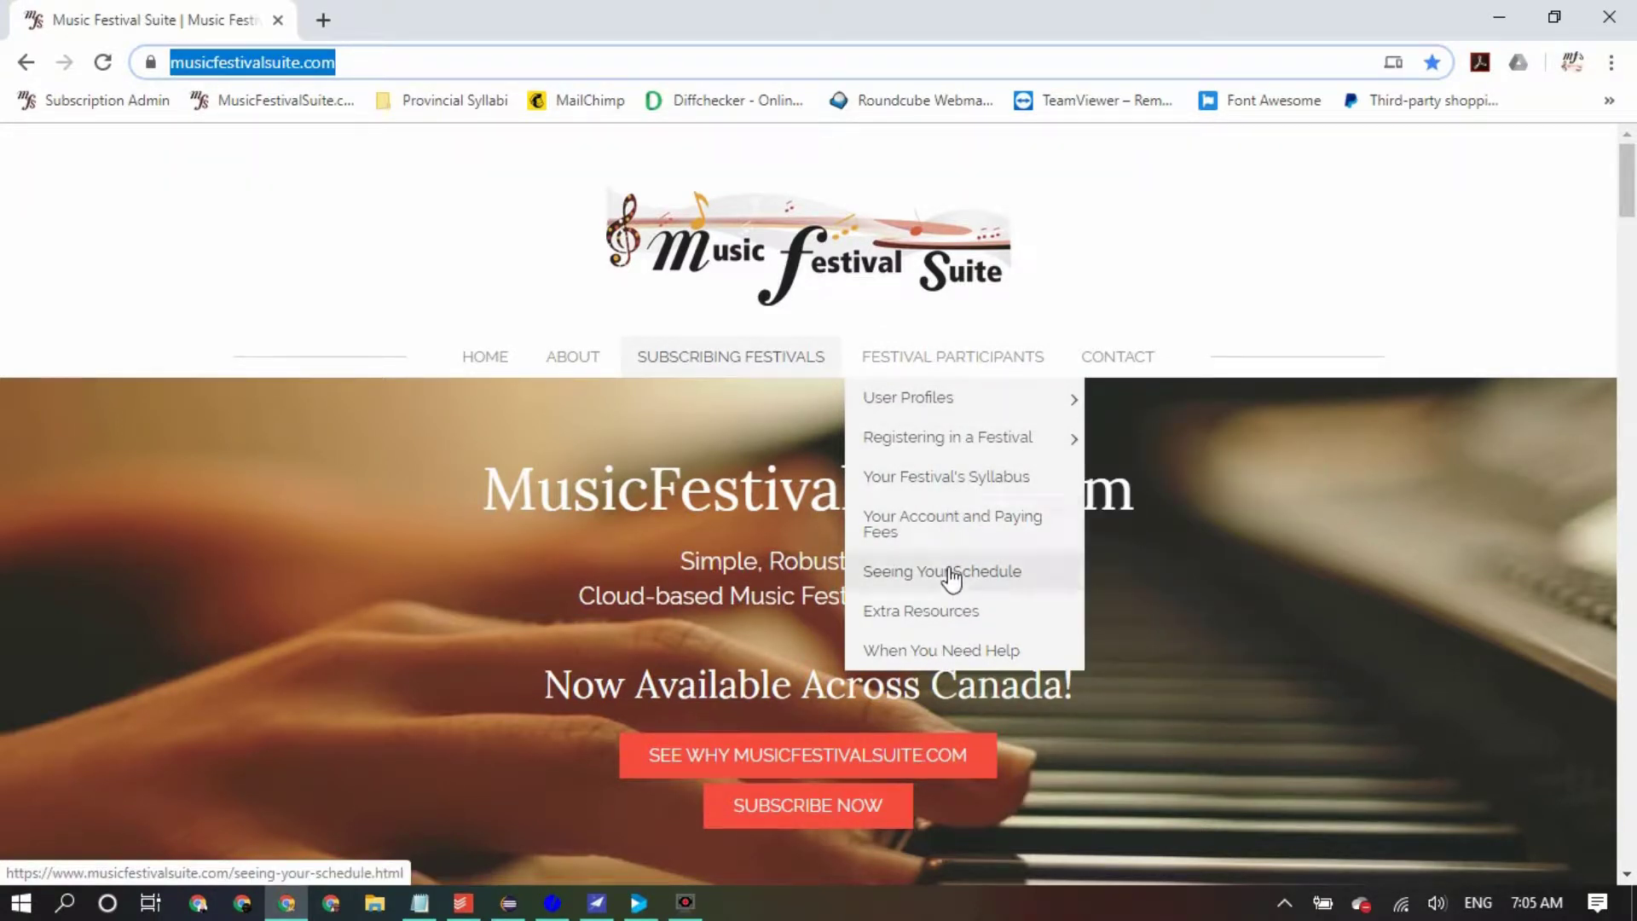
{"action": "left_click", "coordinate": [957, 611]}
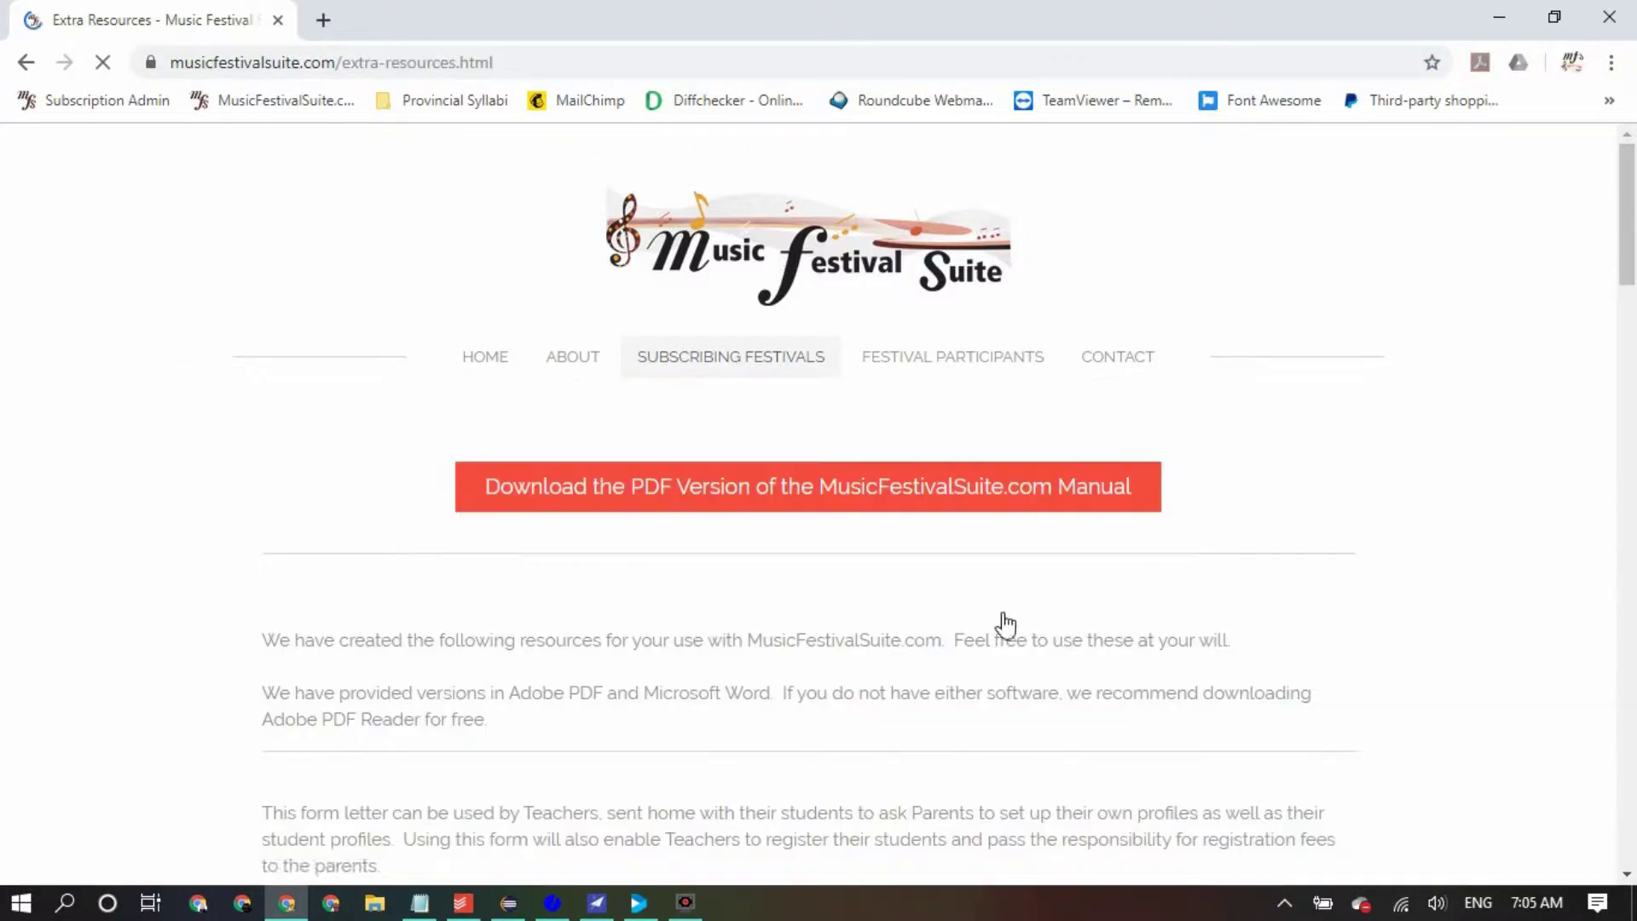
{"action": "scroll", "coordinate": [1291, 566], "scroll_direction": "down", "scroll_amount": 15}
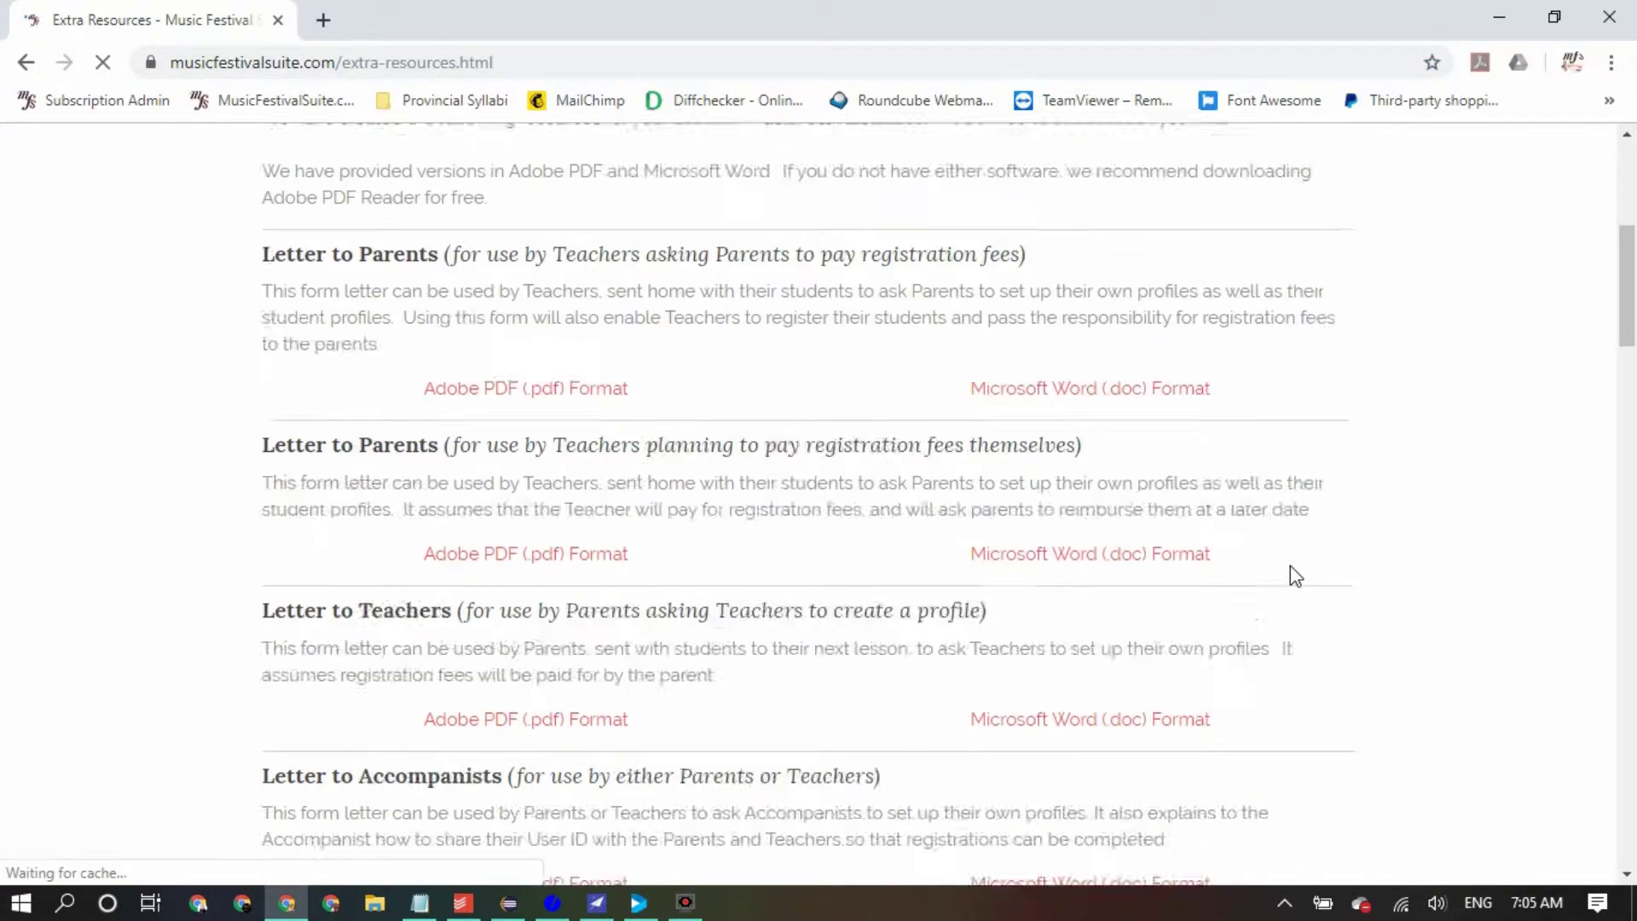
{"action": "scroll", "coordinate": [1293, 579], "scroll_direction": "down", "scroll_amount": 12}
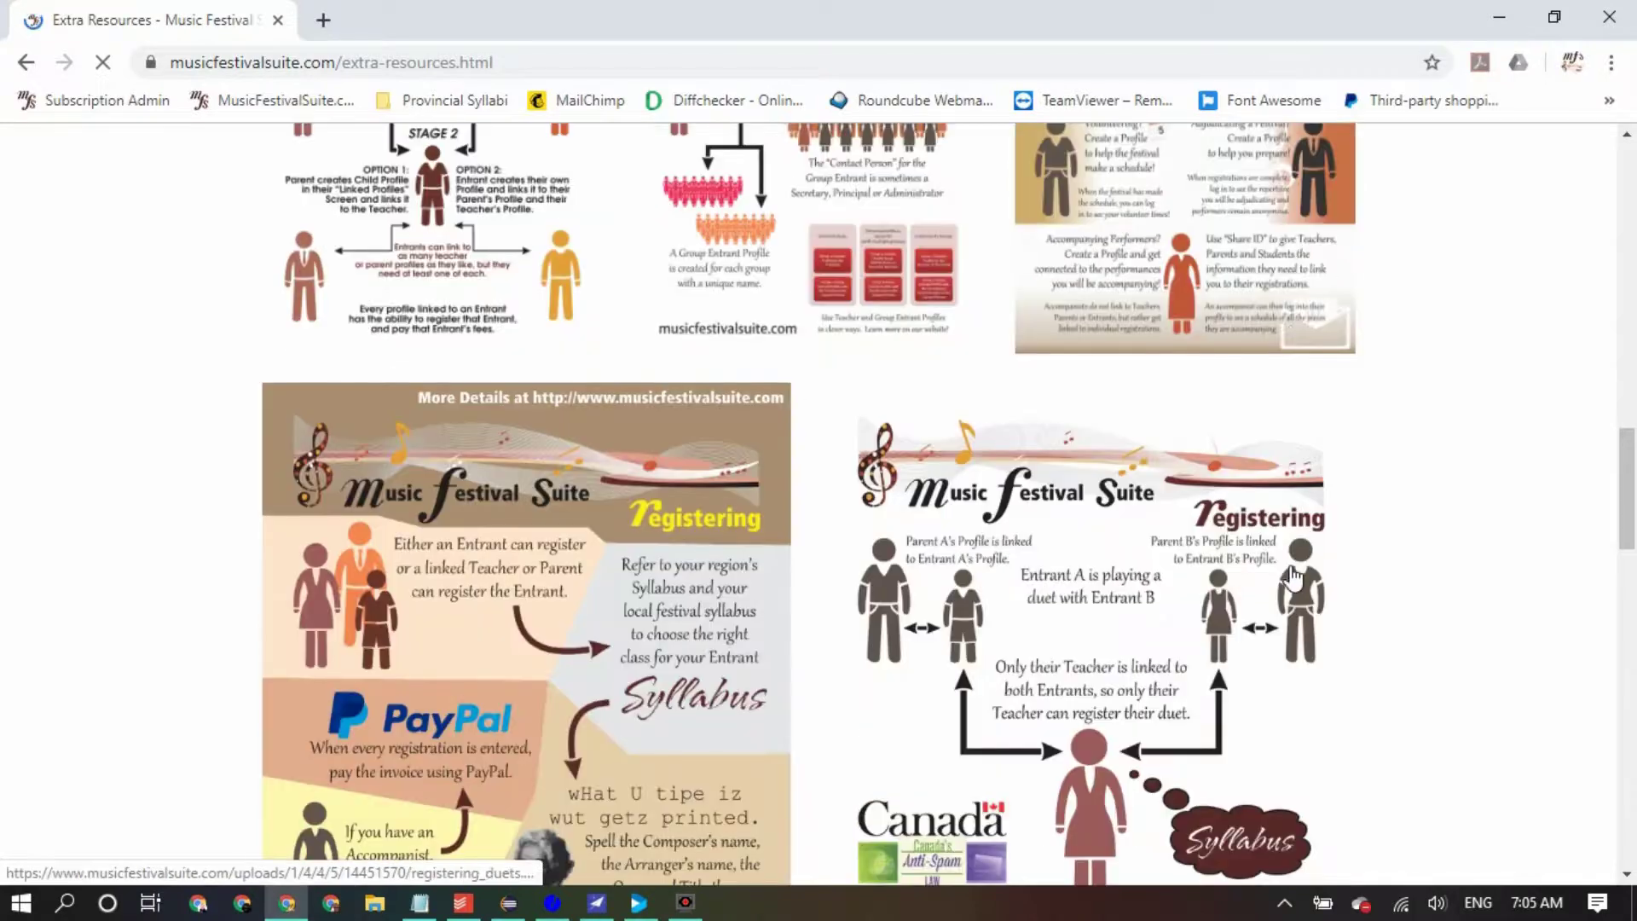
{"action": "scroll", "coordinate": [1293, 579], "scroll_direction": "down", "scroll_amount": 2}
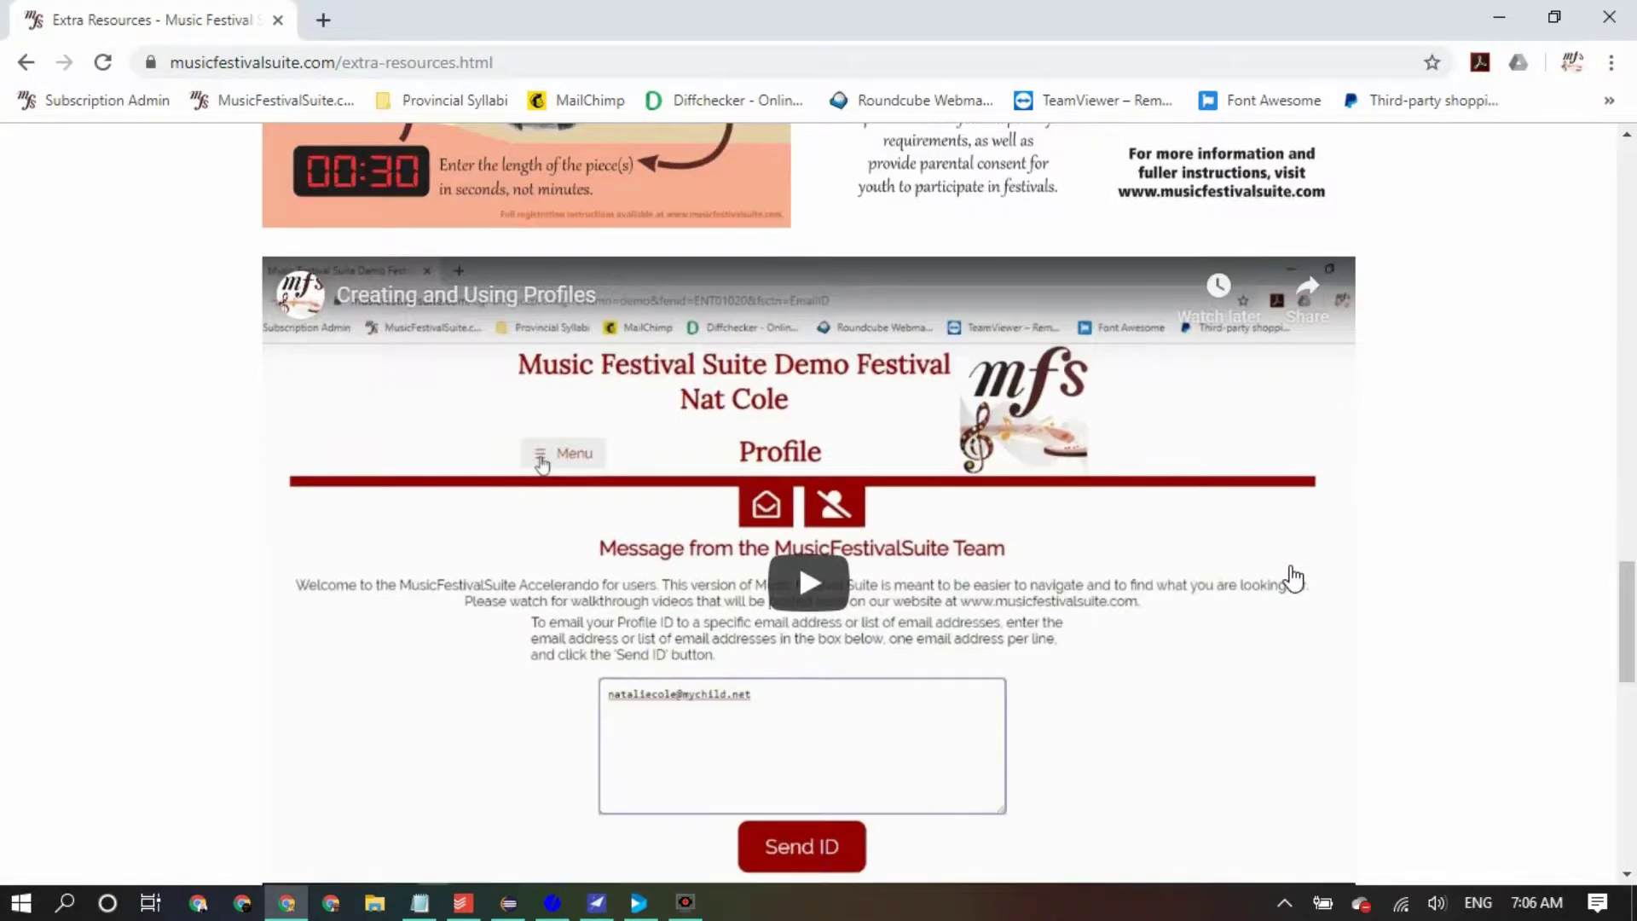
{"action": "scroll", "coordinate": [1293, 579], "scroll_direction": "down", "scroll_amount": 2}
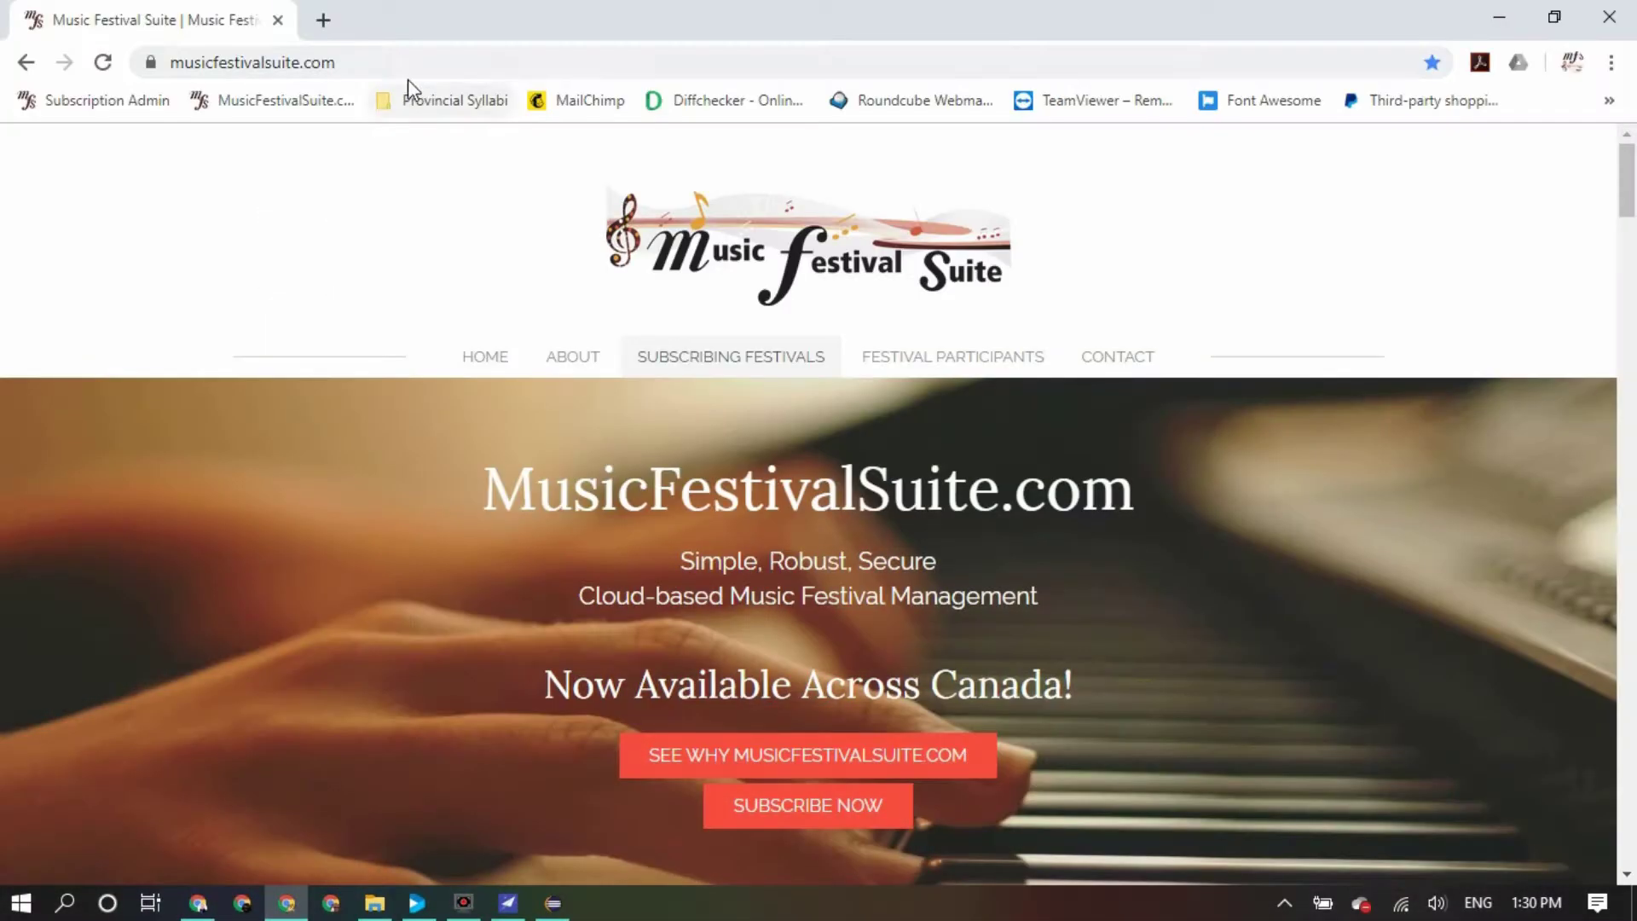
{"action": "left_click", "coordinate": [404, 62]}
Go to the demo festival site and log in with the profile ID and password
{"action": "type", "text": "demo"}
{"action": "key", "text": "Return"}
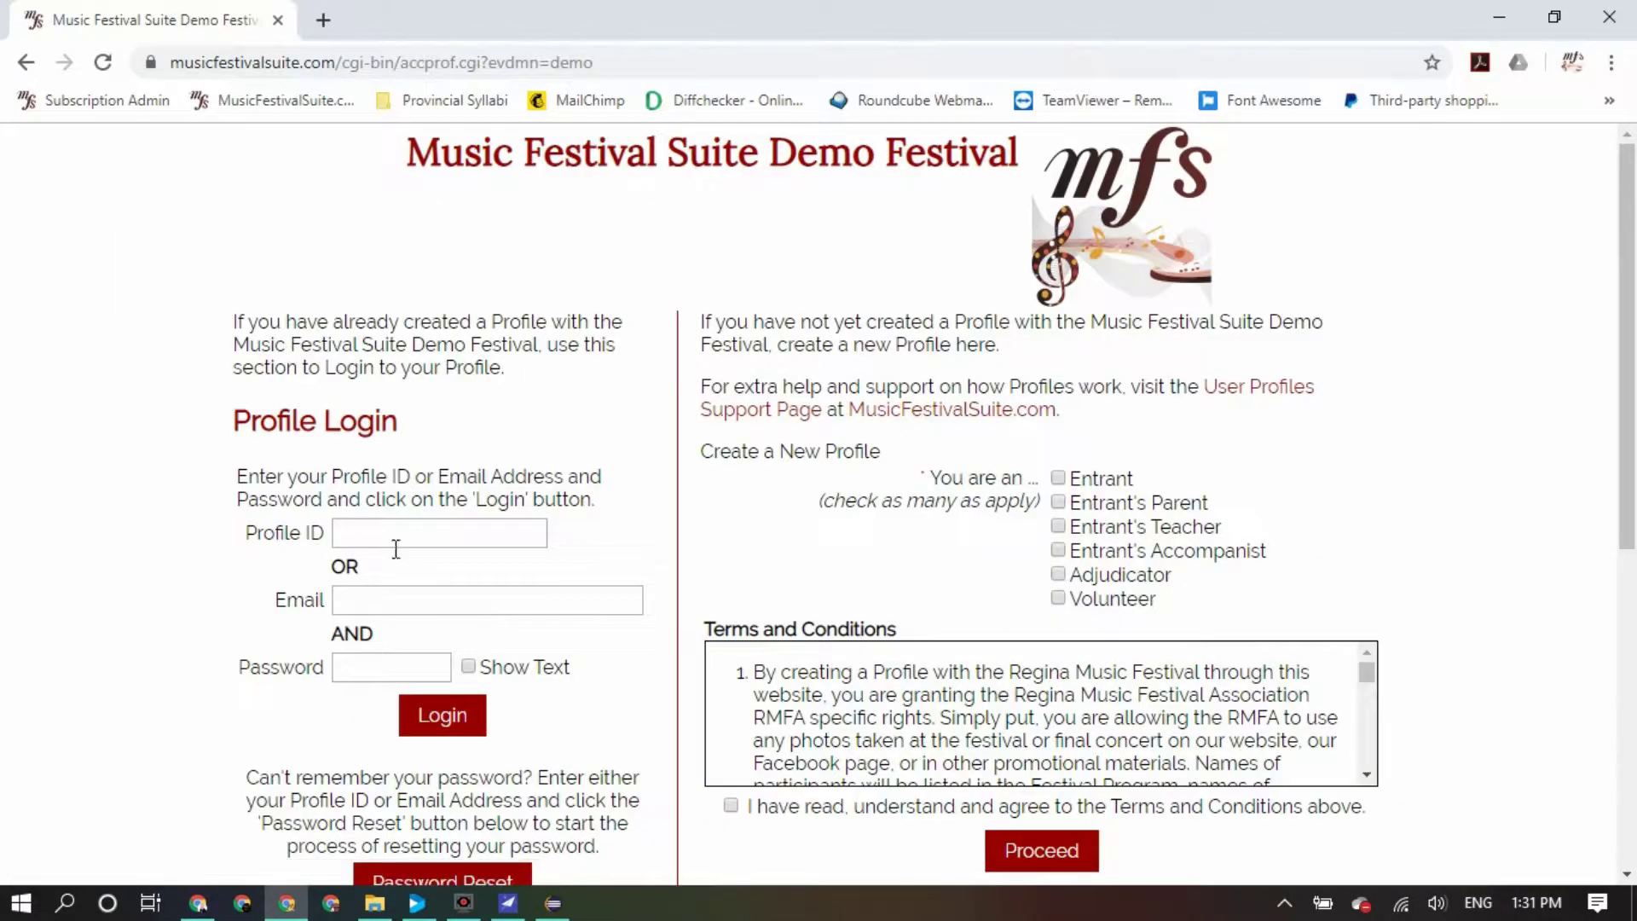
{"action": "left_click", "coordinate": [402, 535]}
{"action": "type", "text": "ENT01020"}
{"action": "key", "text": "Tab"}
{"action": "key", "text": "Tab"}
{"action": "type", "text": "*******"}
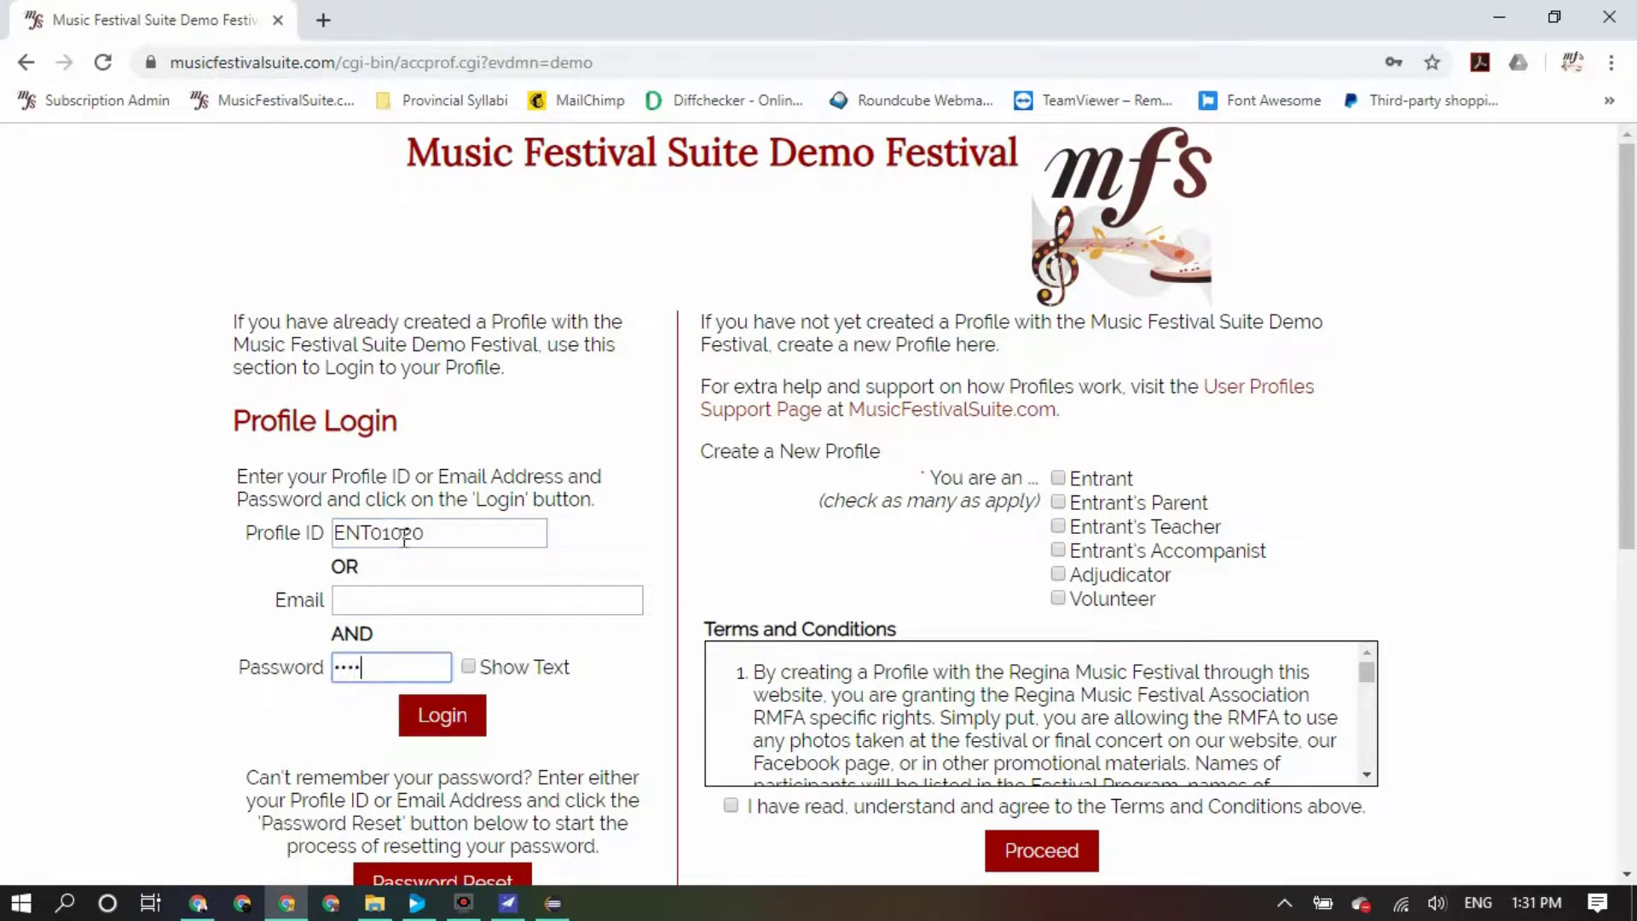
{"action": "scroll", "coordinate": [468, 537], "scroll_direction": "down", "scroll_amount": 4}
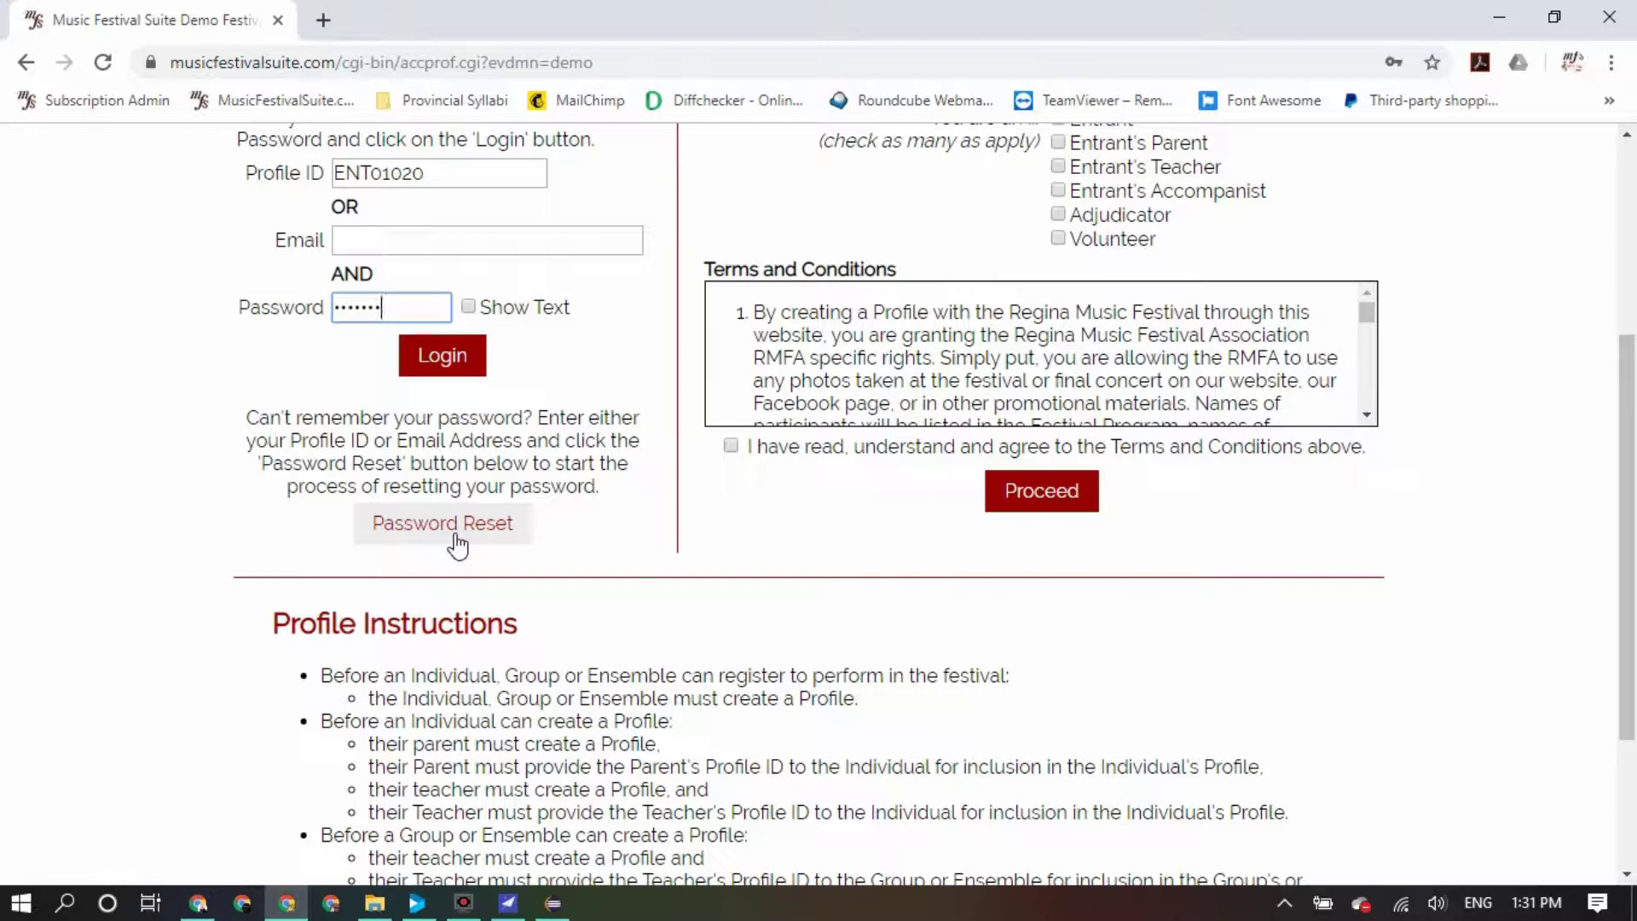
{"action": "left_click", "coordinate": [453, 358]}
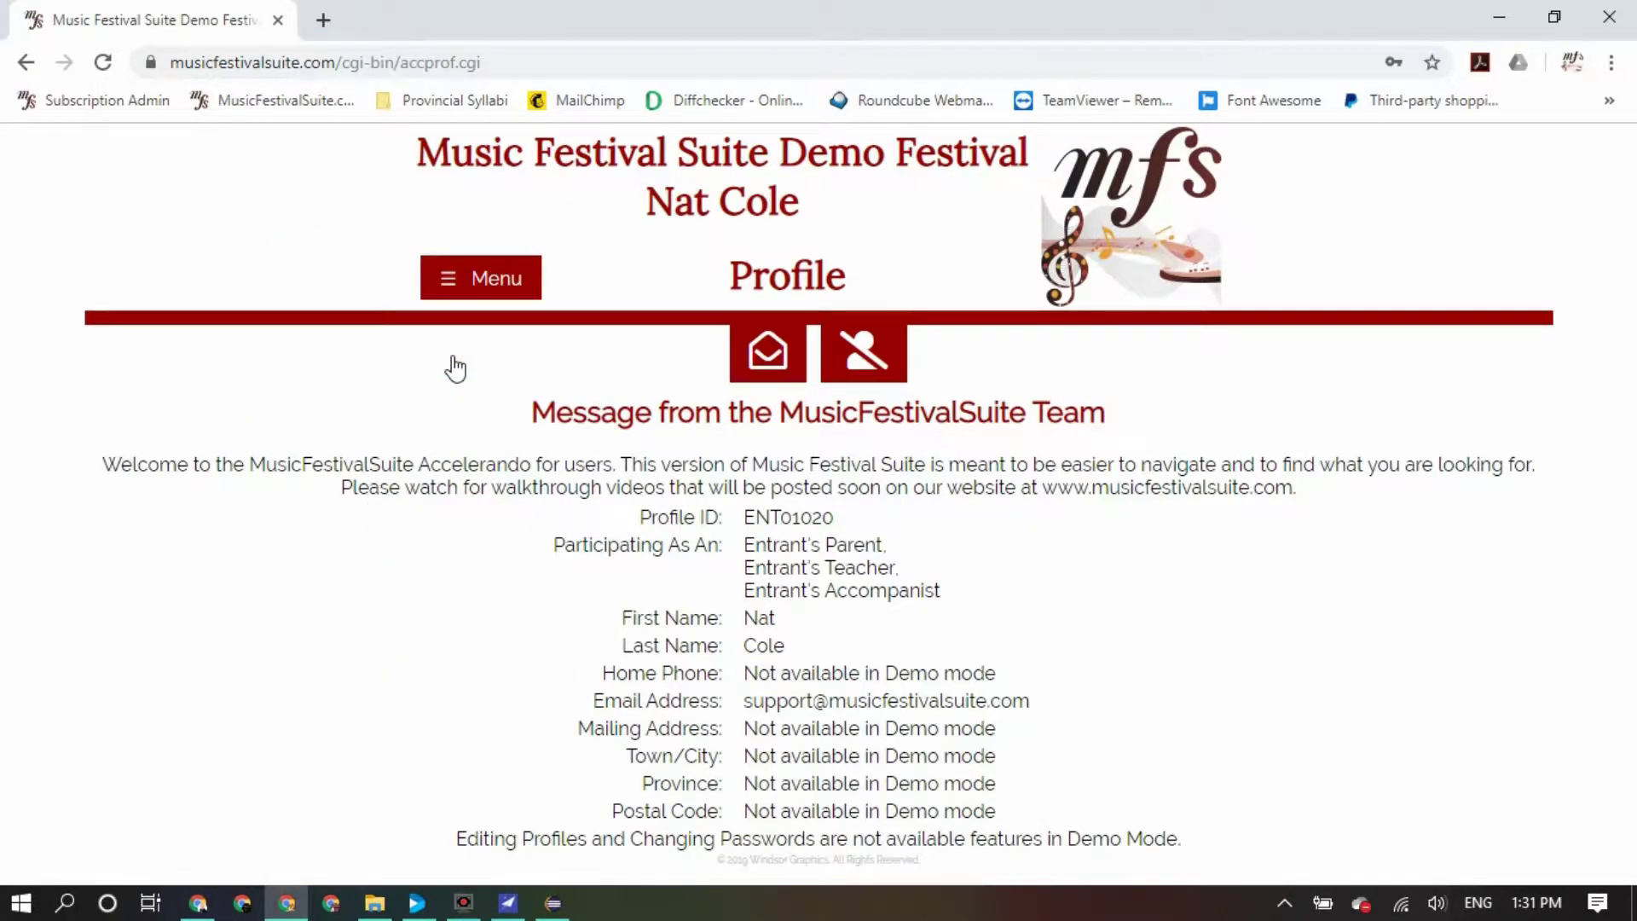
Add a new registration from Menu > Registrations and proceed past the requirements with I am Ready to Register
{"action": "left_click", "coordinate": [479, 282]}
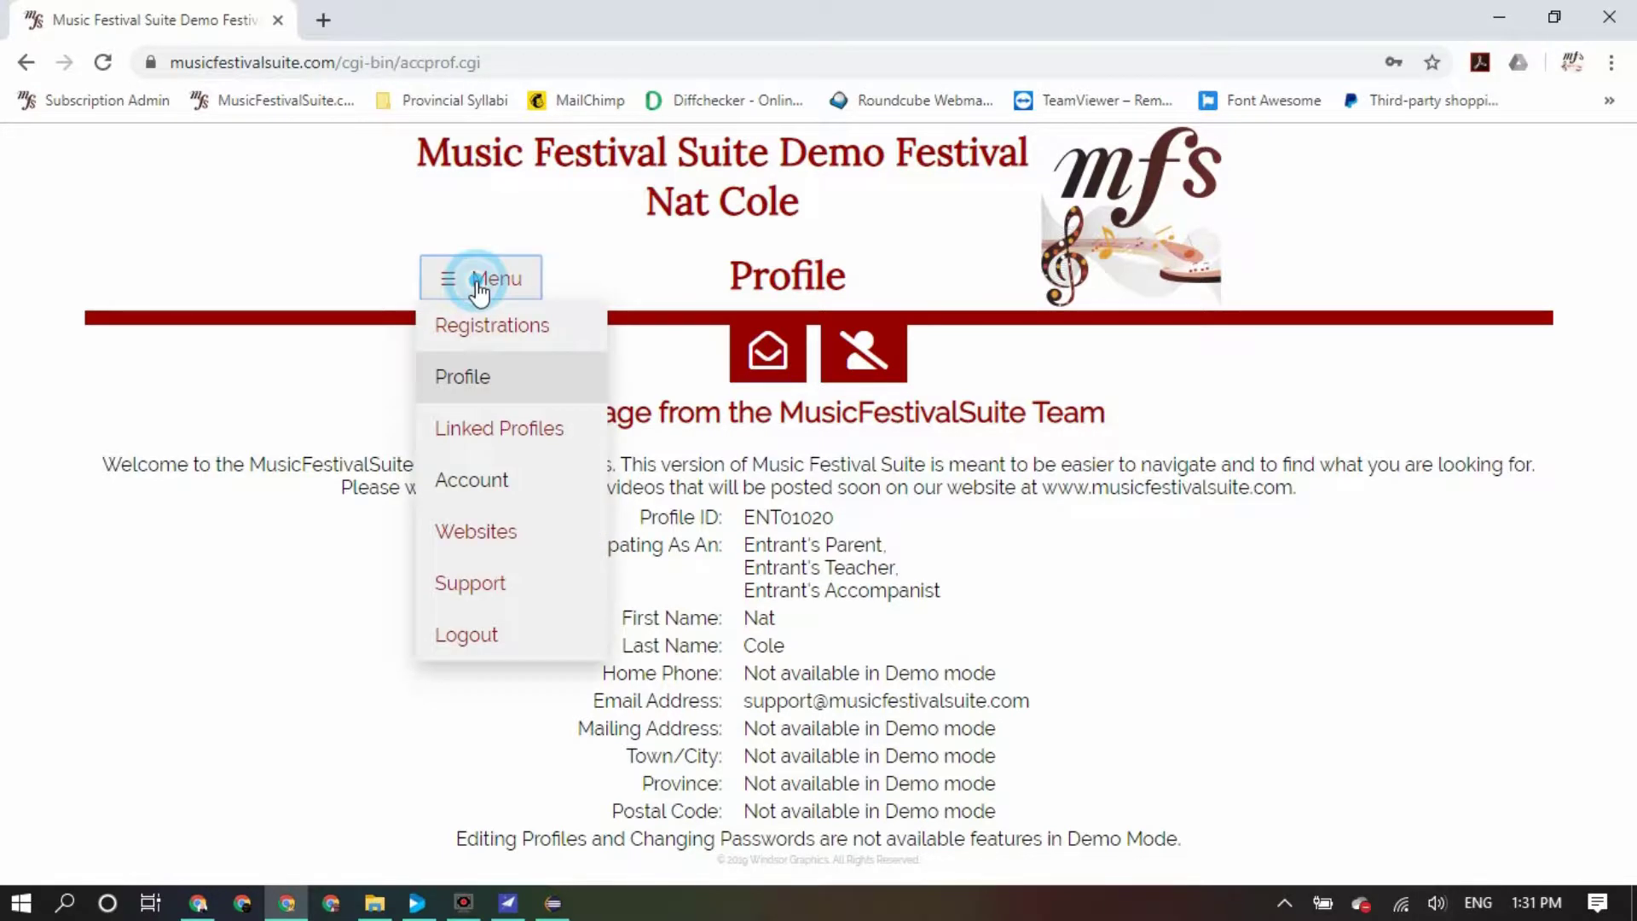
{"action": "left_click", "coordinate": [502, 336]}
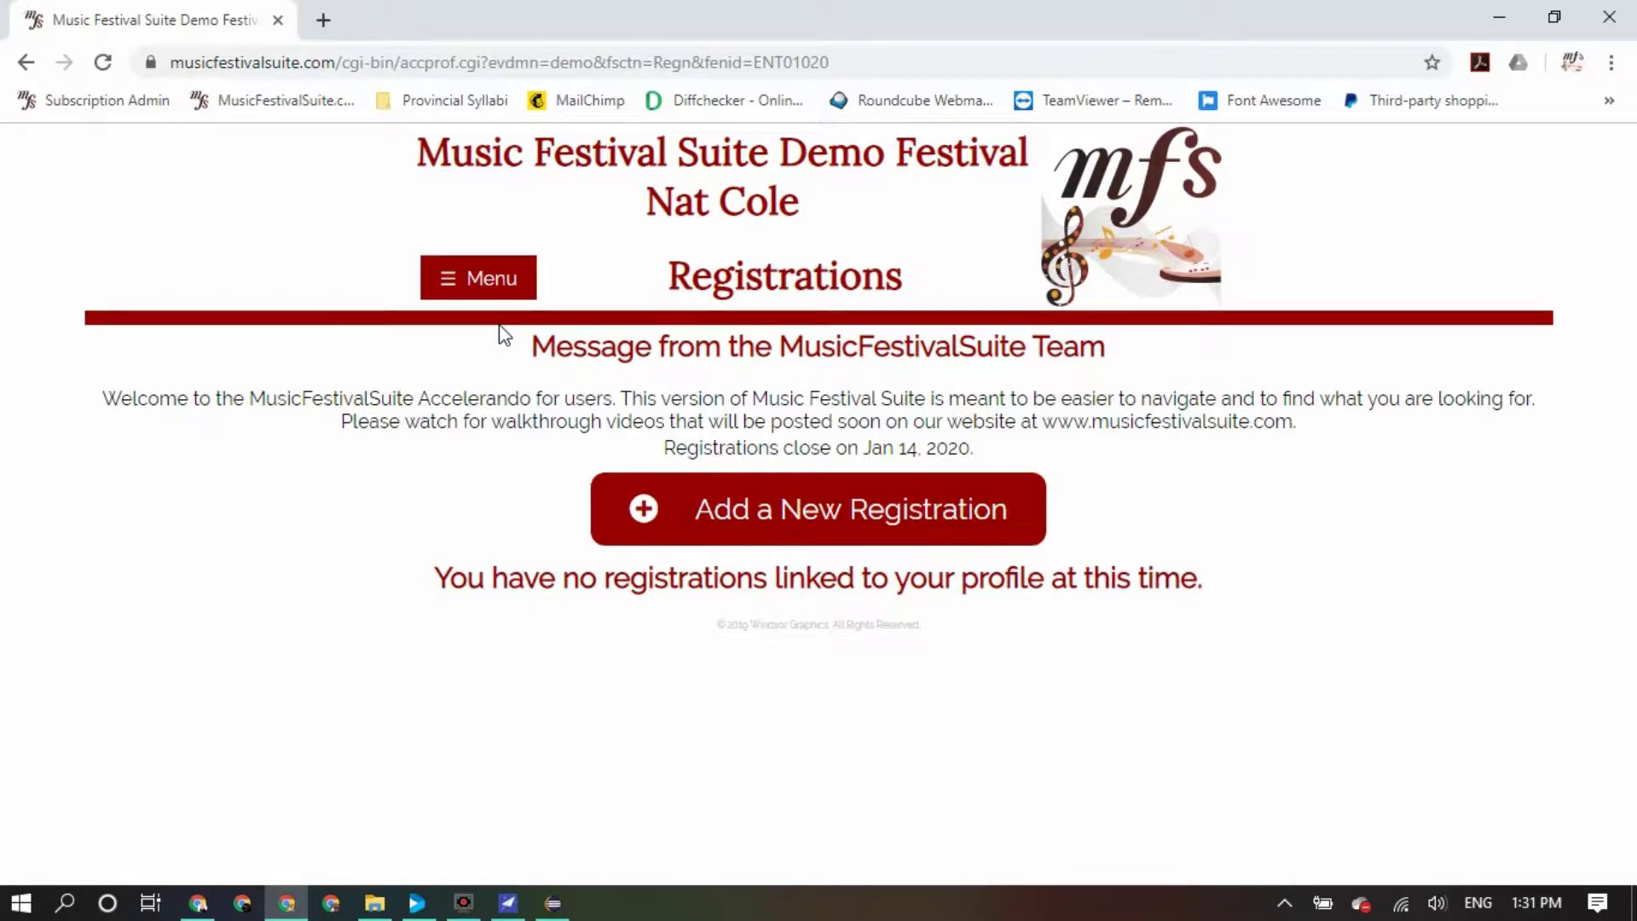
{"action": "left_click", "coordinate": [797, 515]}
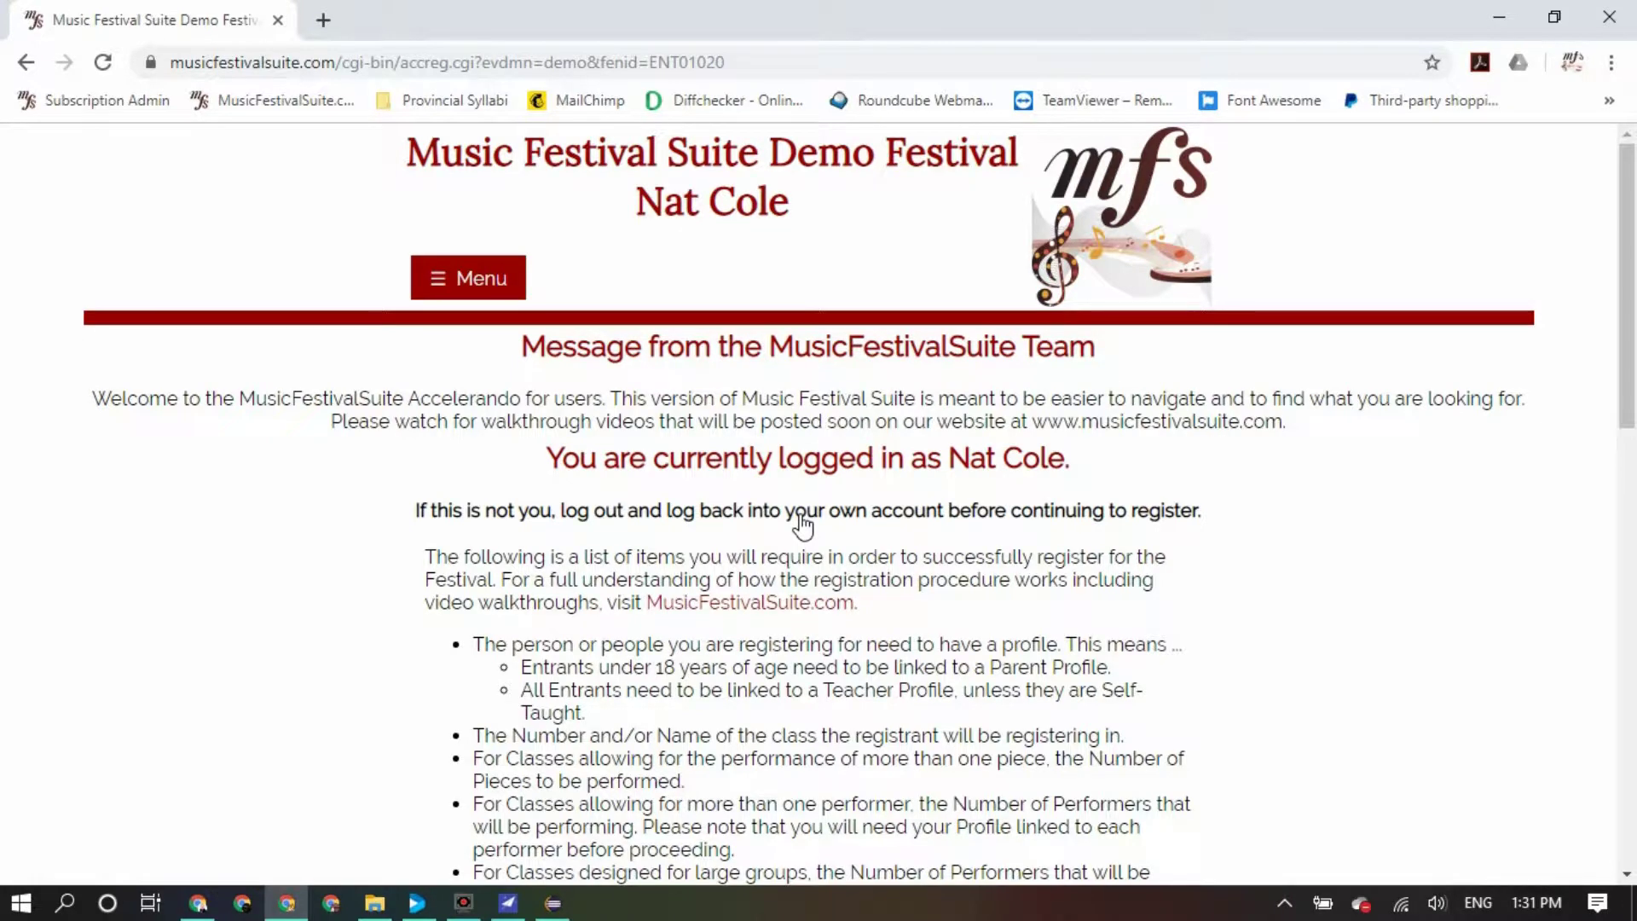
{"action": "scroll", "coordinate": [802, 524], "scroll_direction": "down", "scroll_amount": 5}
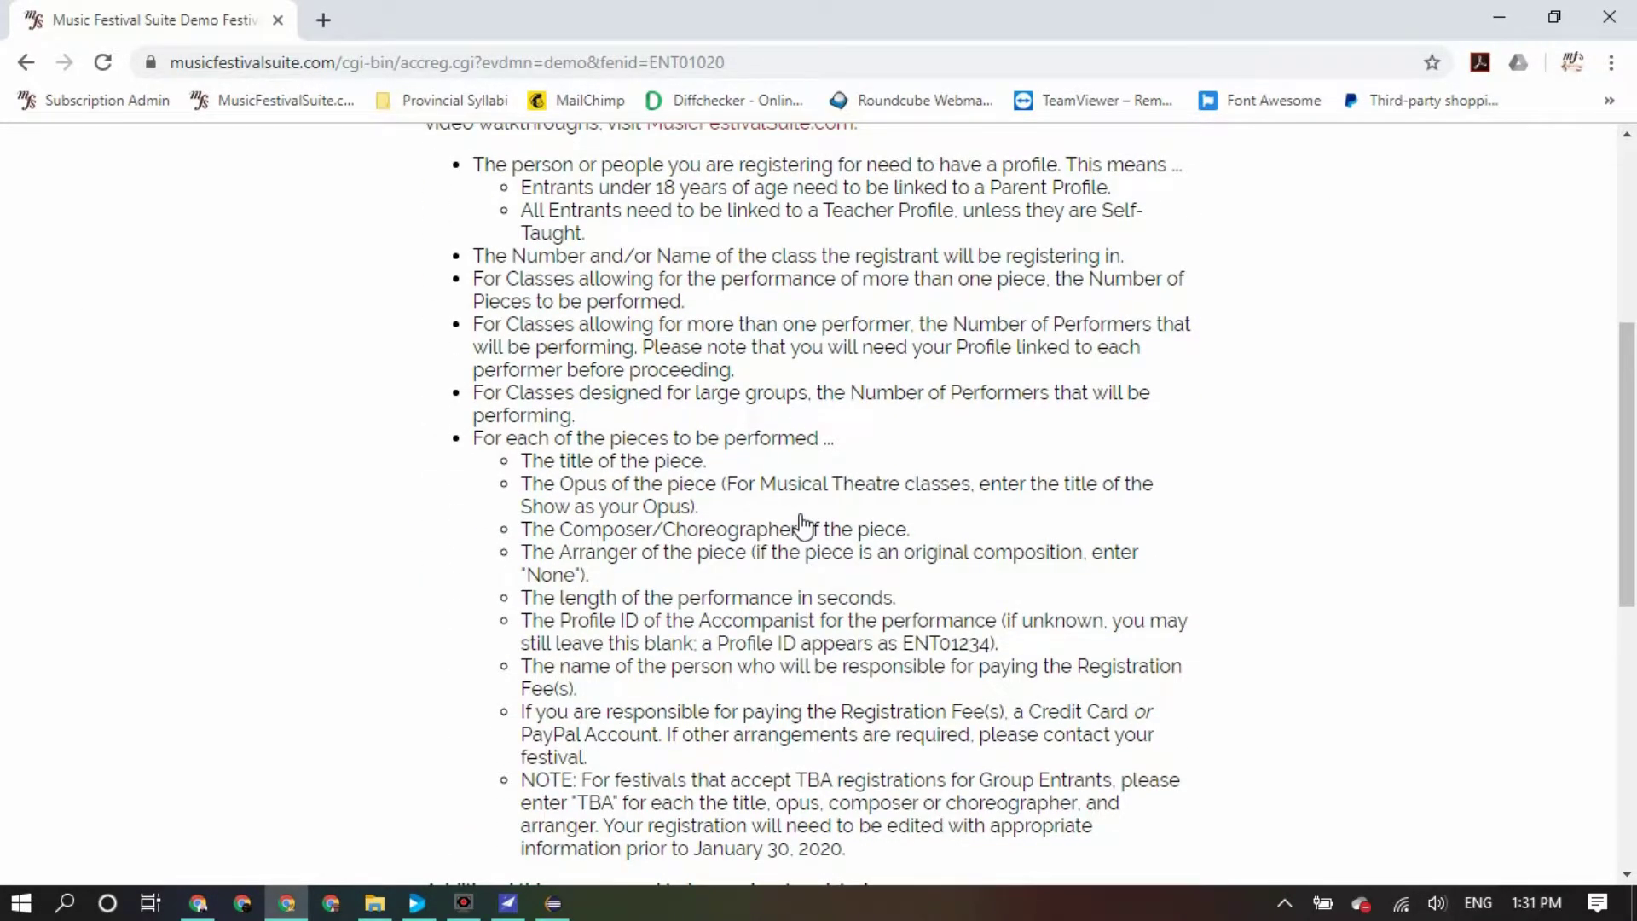
{"action": "scroll", "coordinate": [802, 525], "scroll_direction": "down", "scroll_amount": 3}
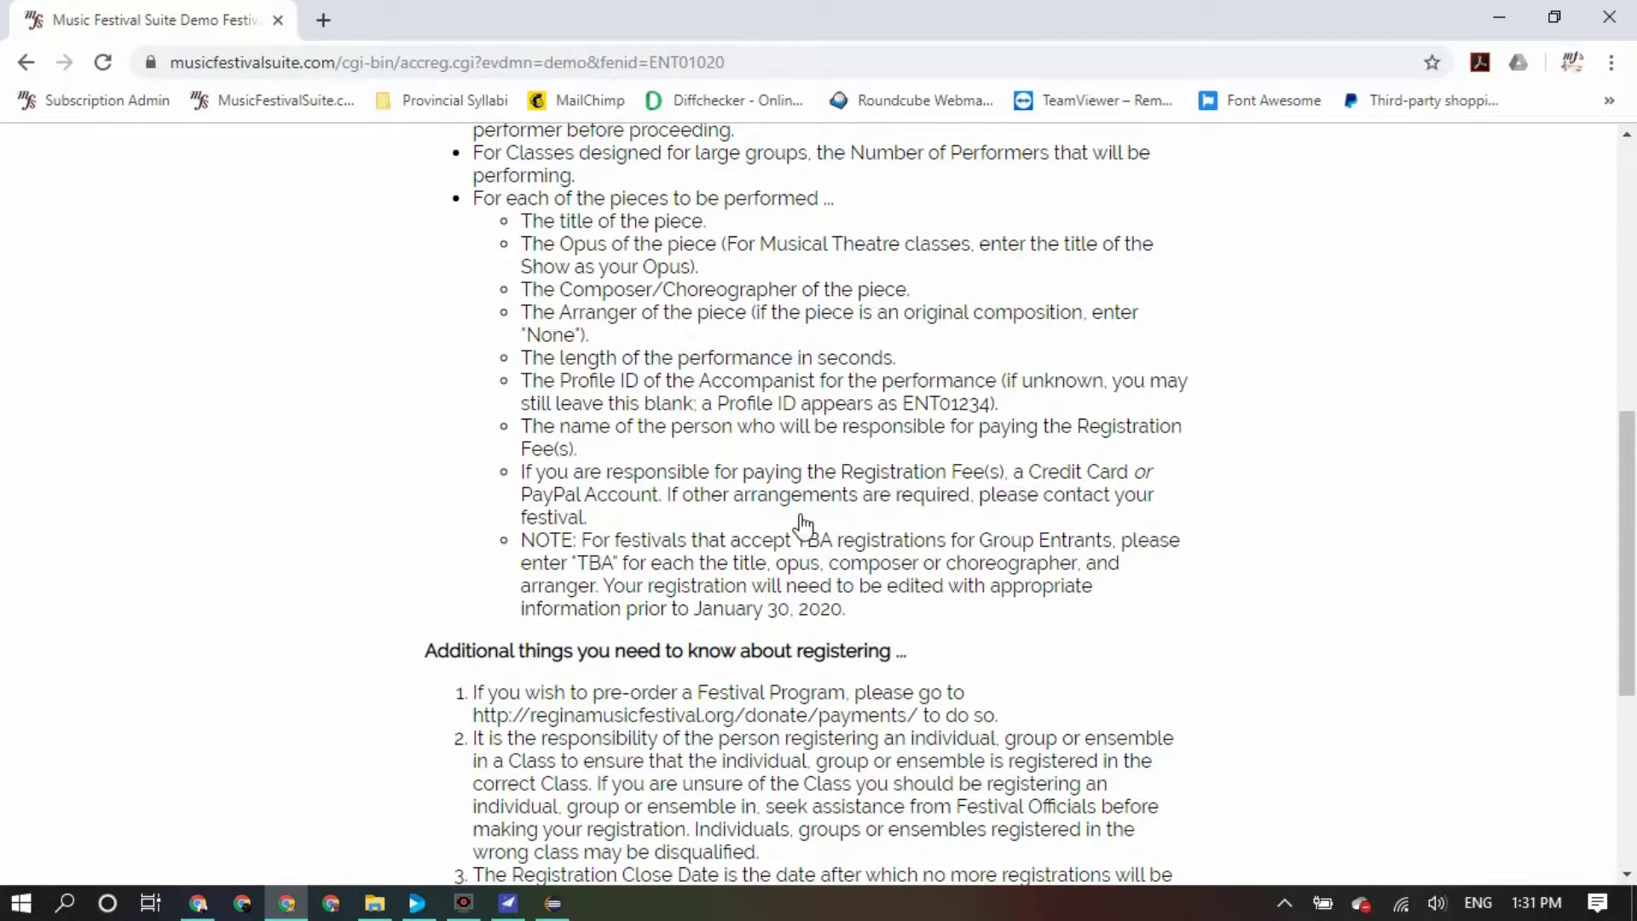
{"action": "scroll", "coordinate": [802, 524], "scroll_direction": "down", "scroll_amount": 2}
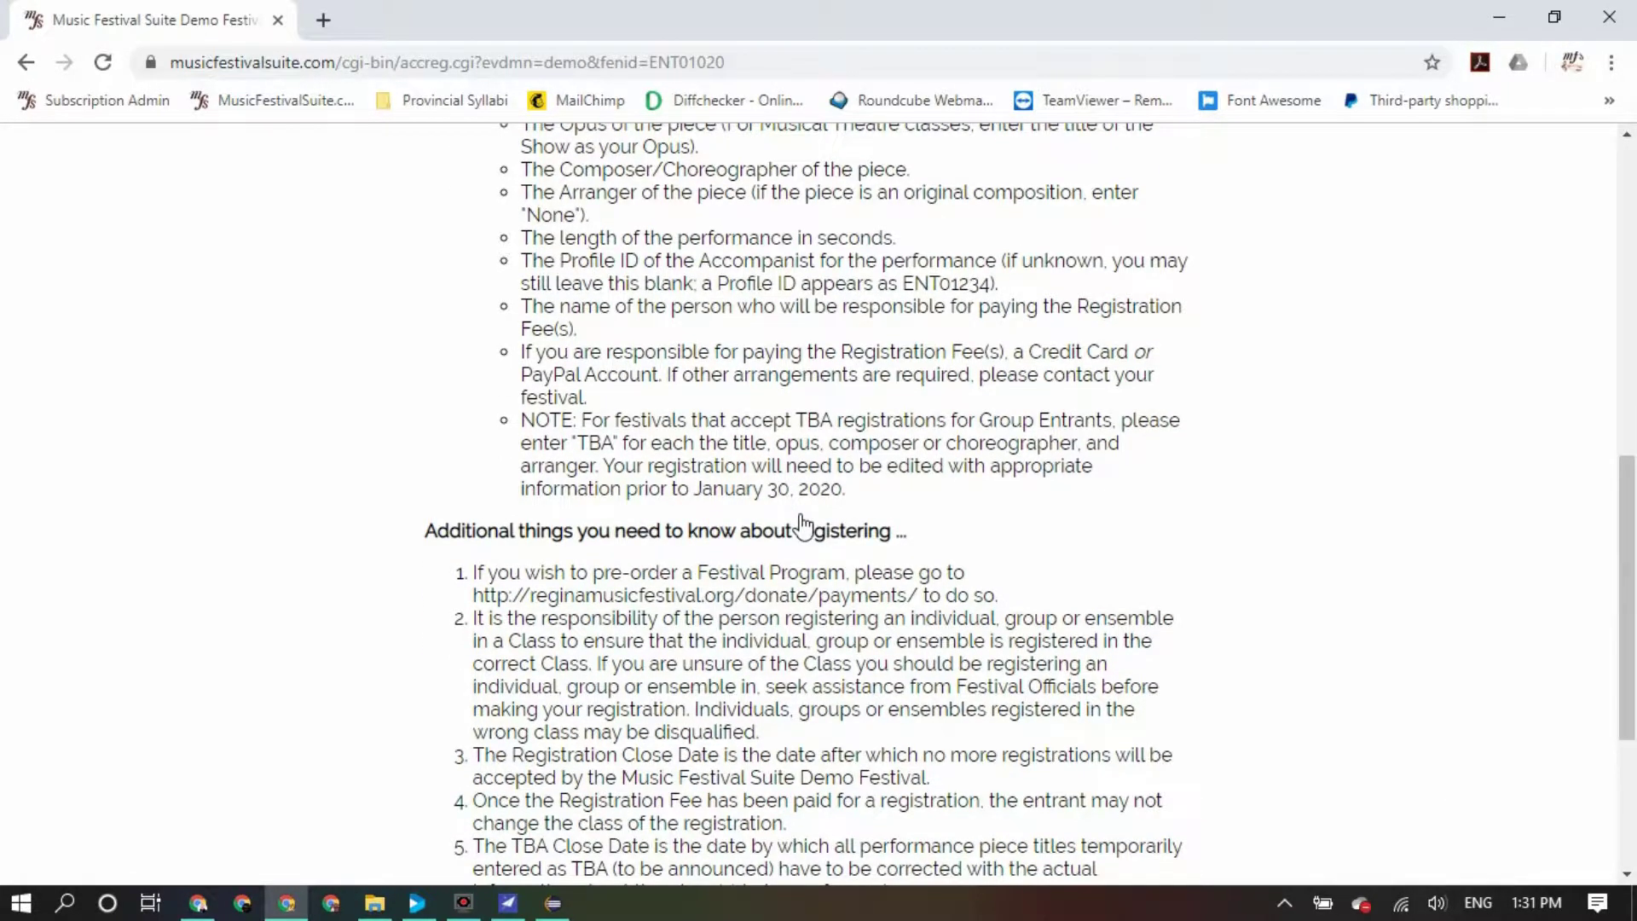
{"action": "scroll", "coordinate": [802, 524], "scroll_direction": "down", "scroll_amount": 4}
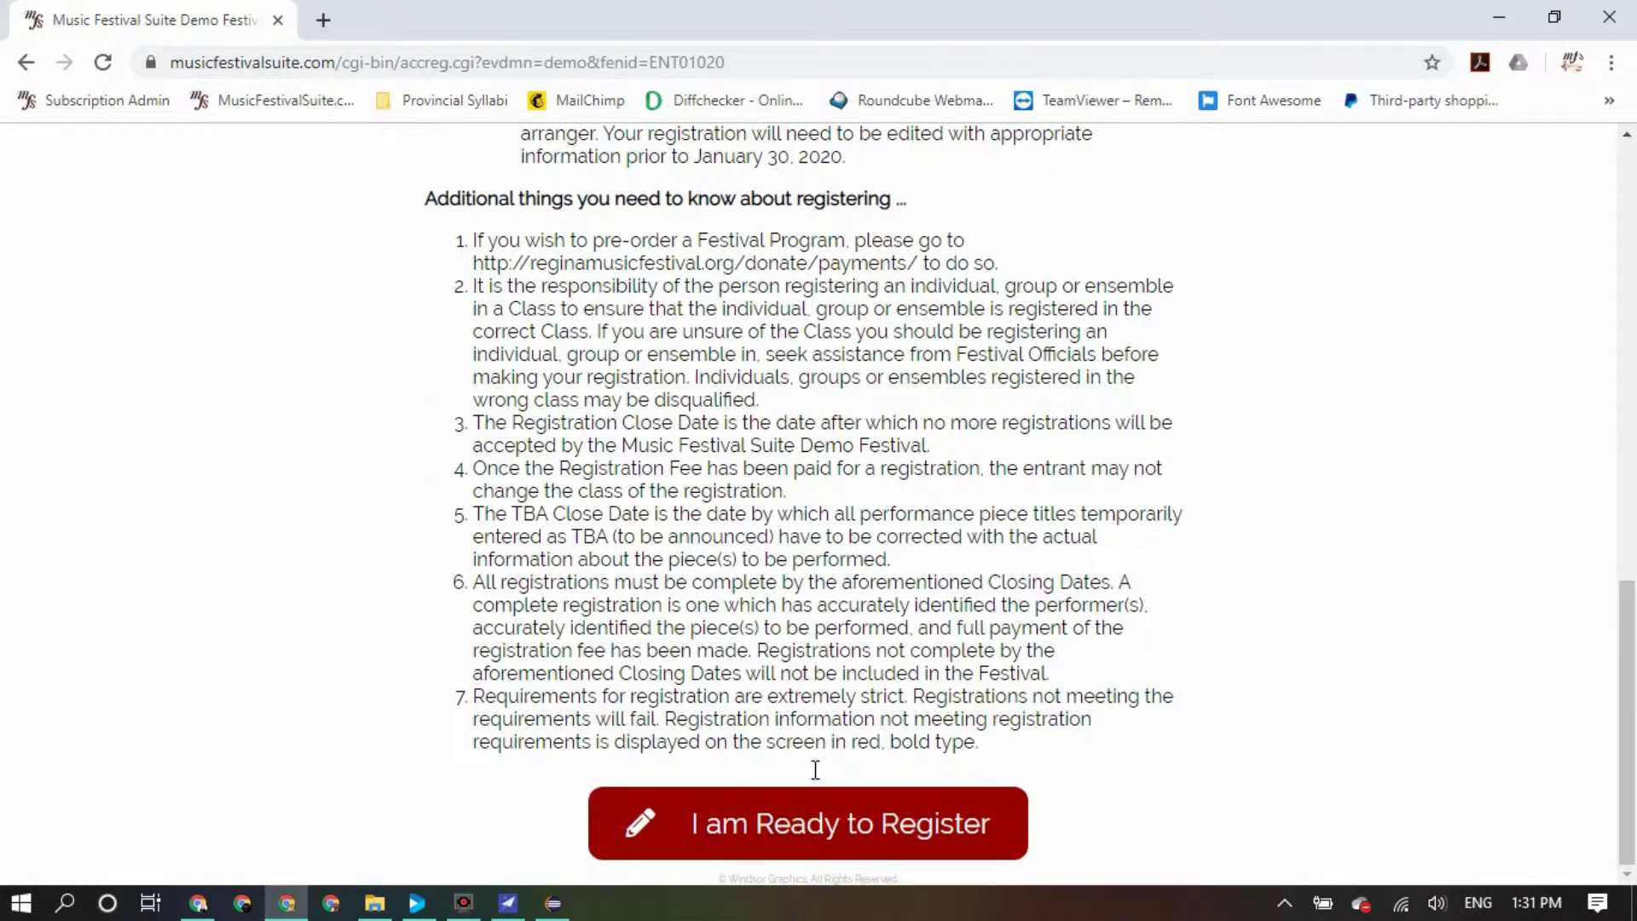
{"action": "left_click", "coordinate": [826, 836]}
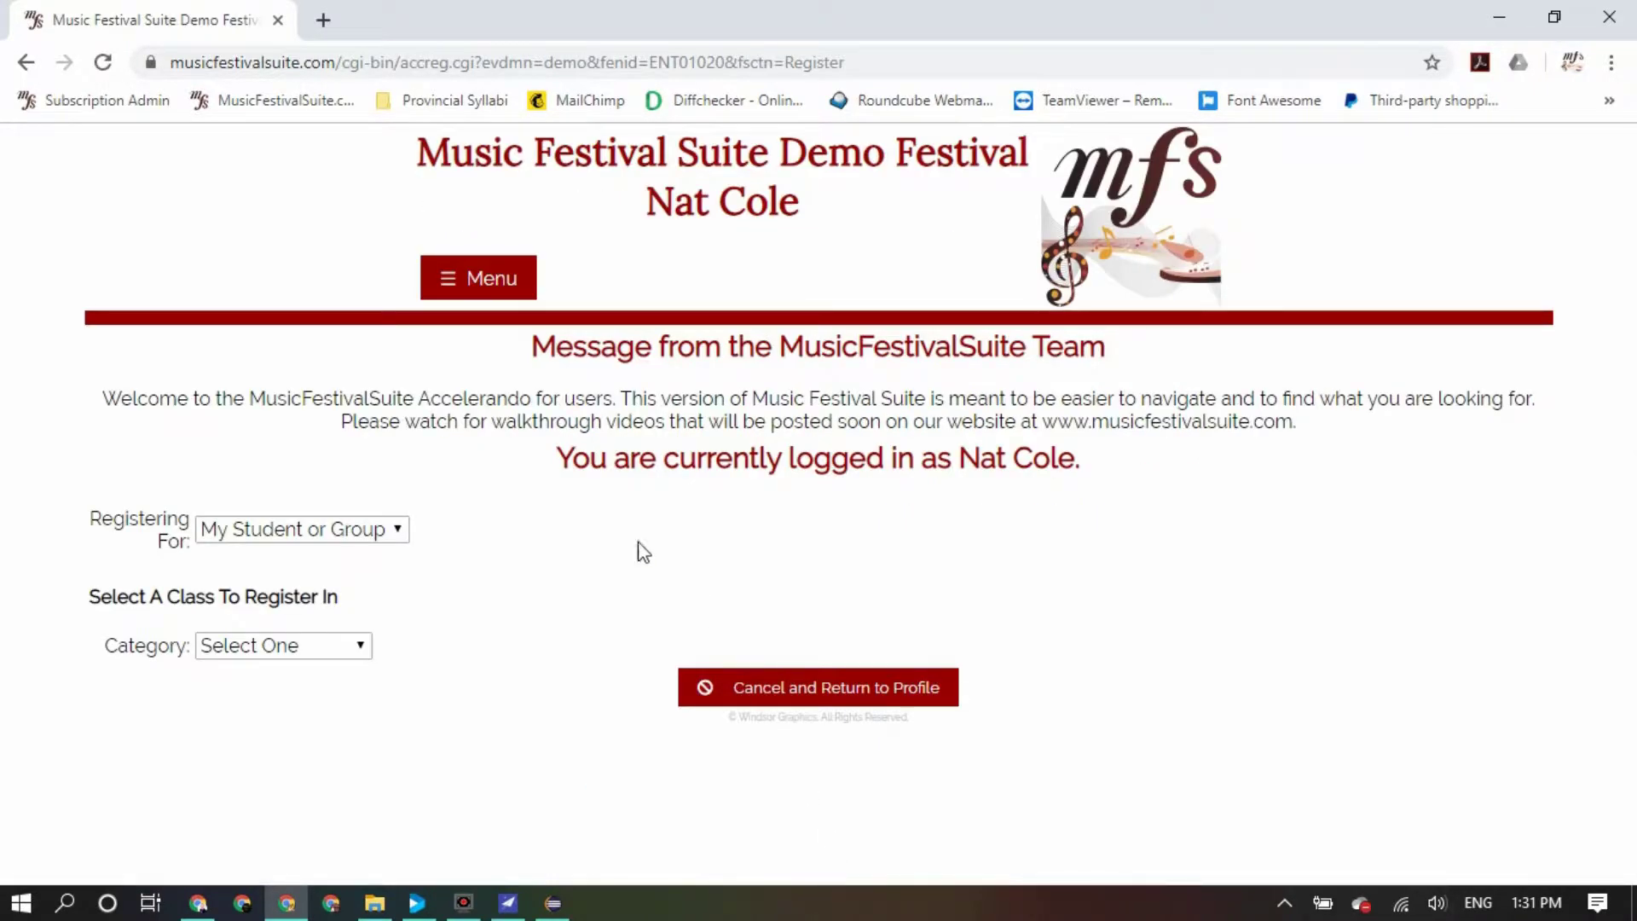
Register for My Child in the Vocal category, Primary 10 and under discipline
{"action": "left_click", "coordinate": [390, 531]}
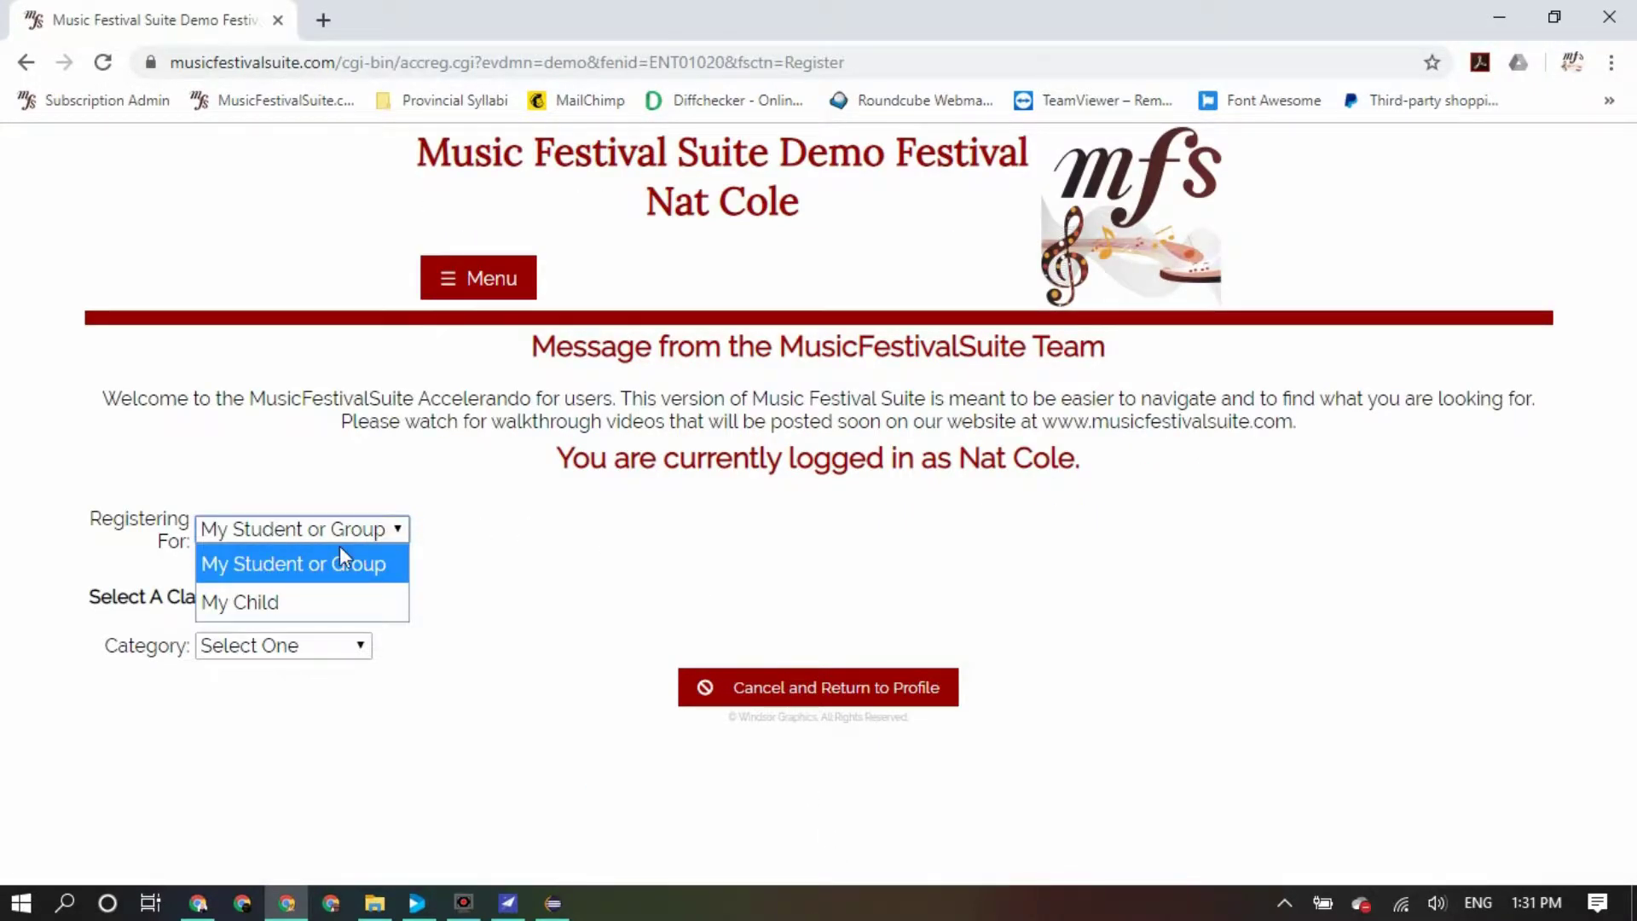
{"action": "left_click", "coordinate": [317, 601]}
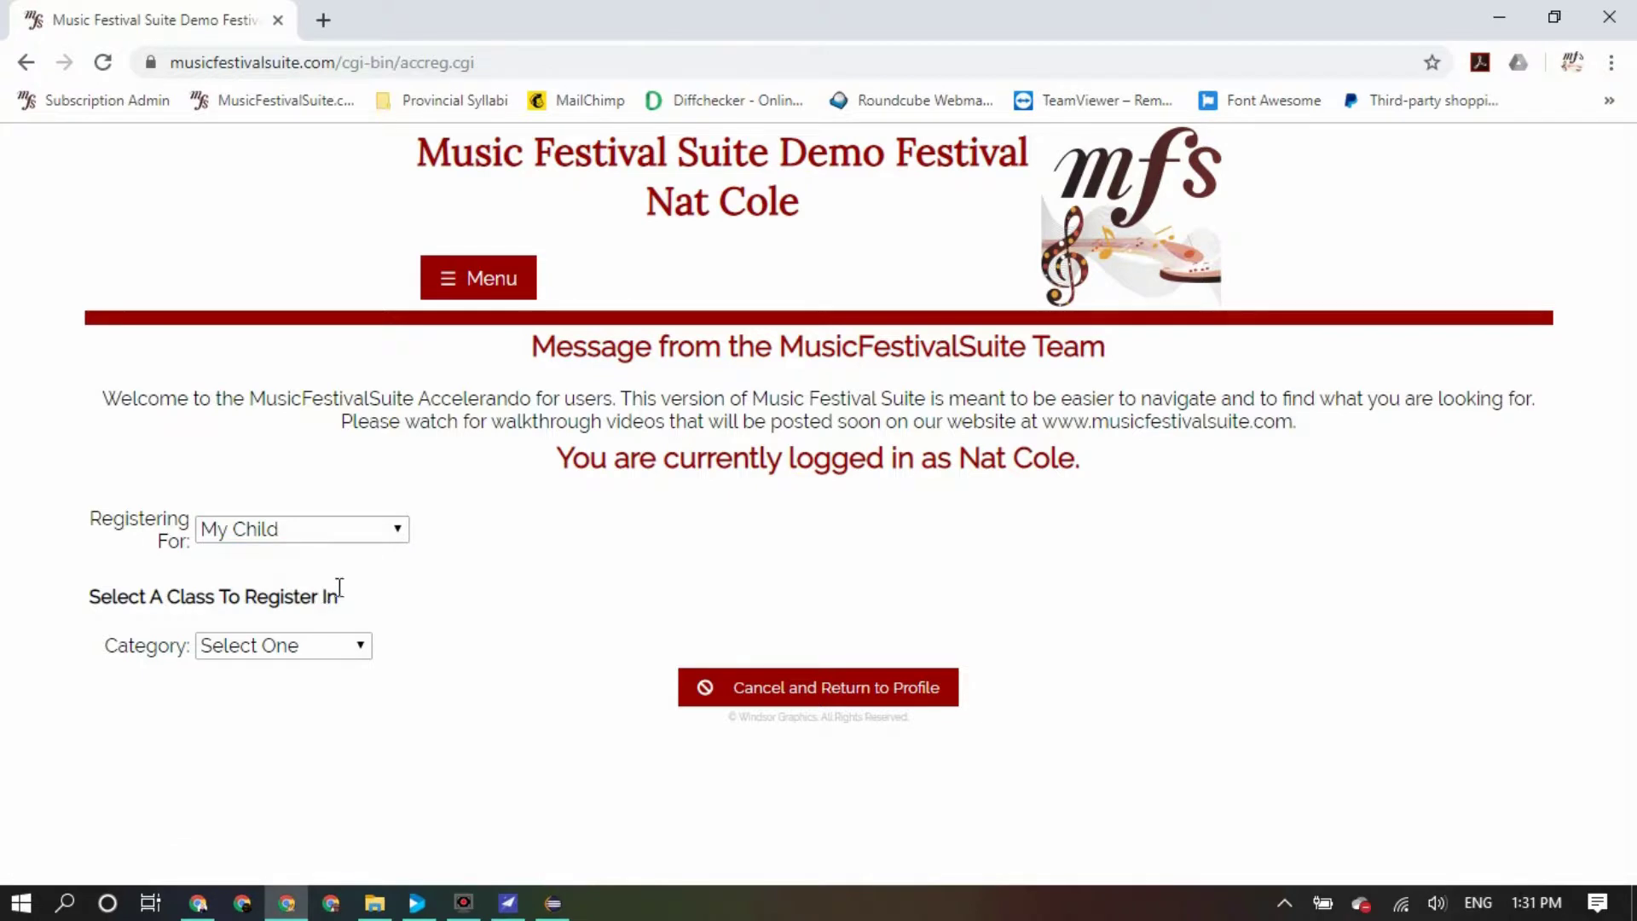
{"action": "left_click", "coordinate": [357, 652]}
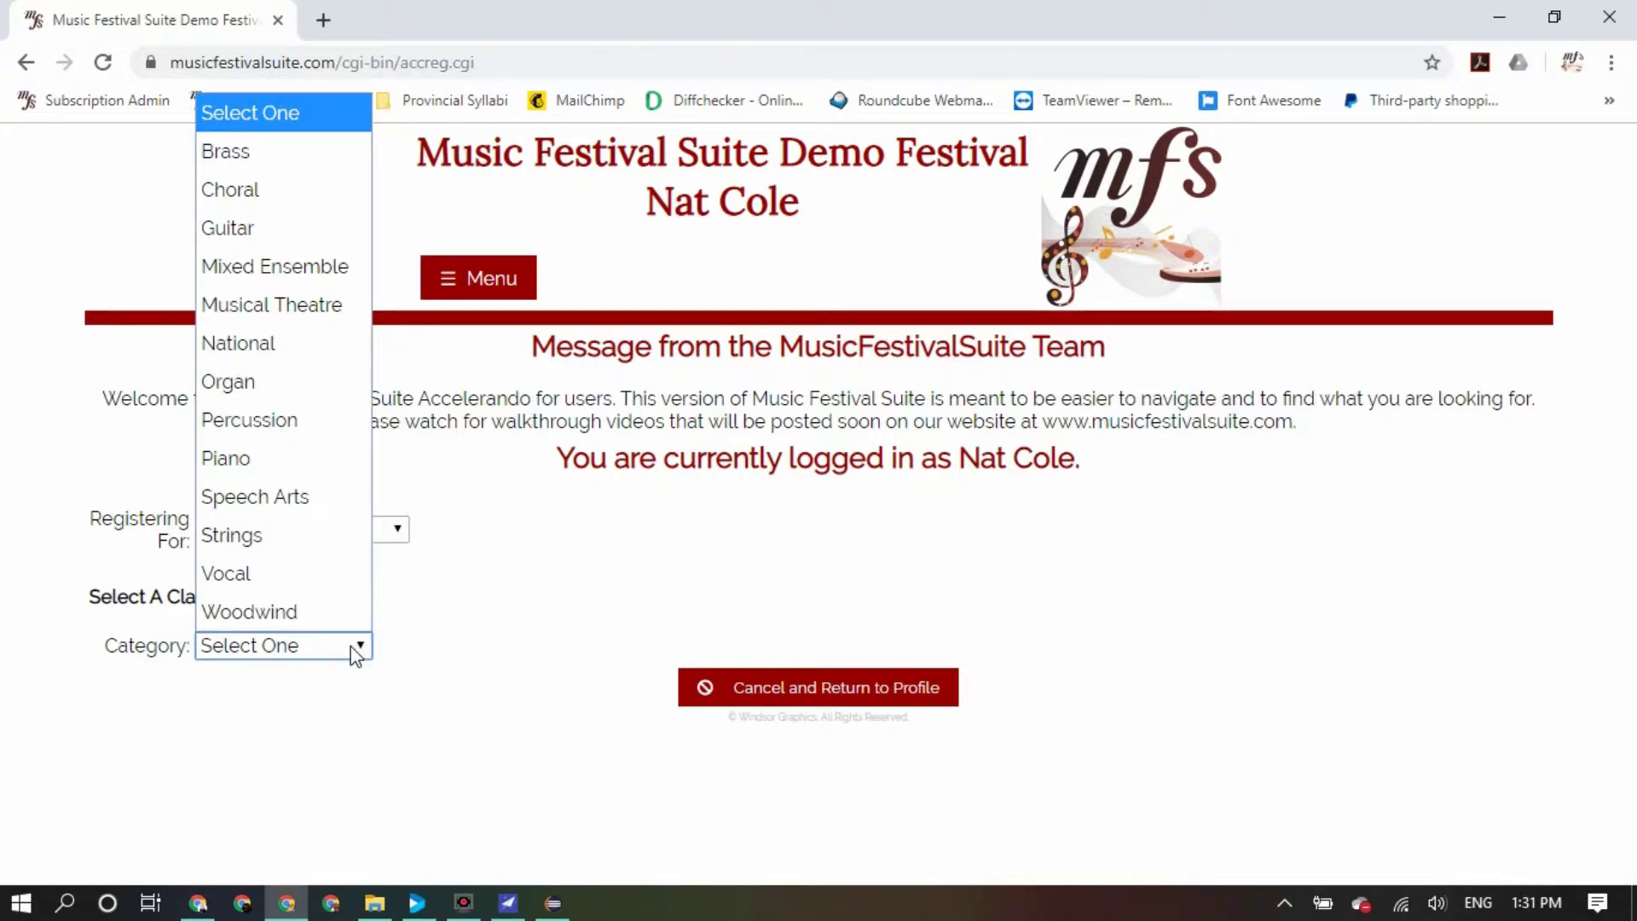
{"action": "left_click", "coordinate": [299, 580]}
{"action": "left_click", "coordinate": [415, 678]}
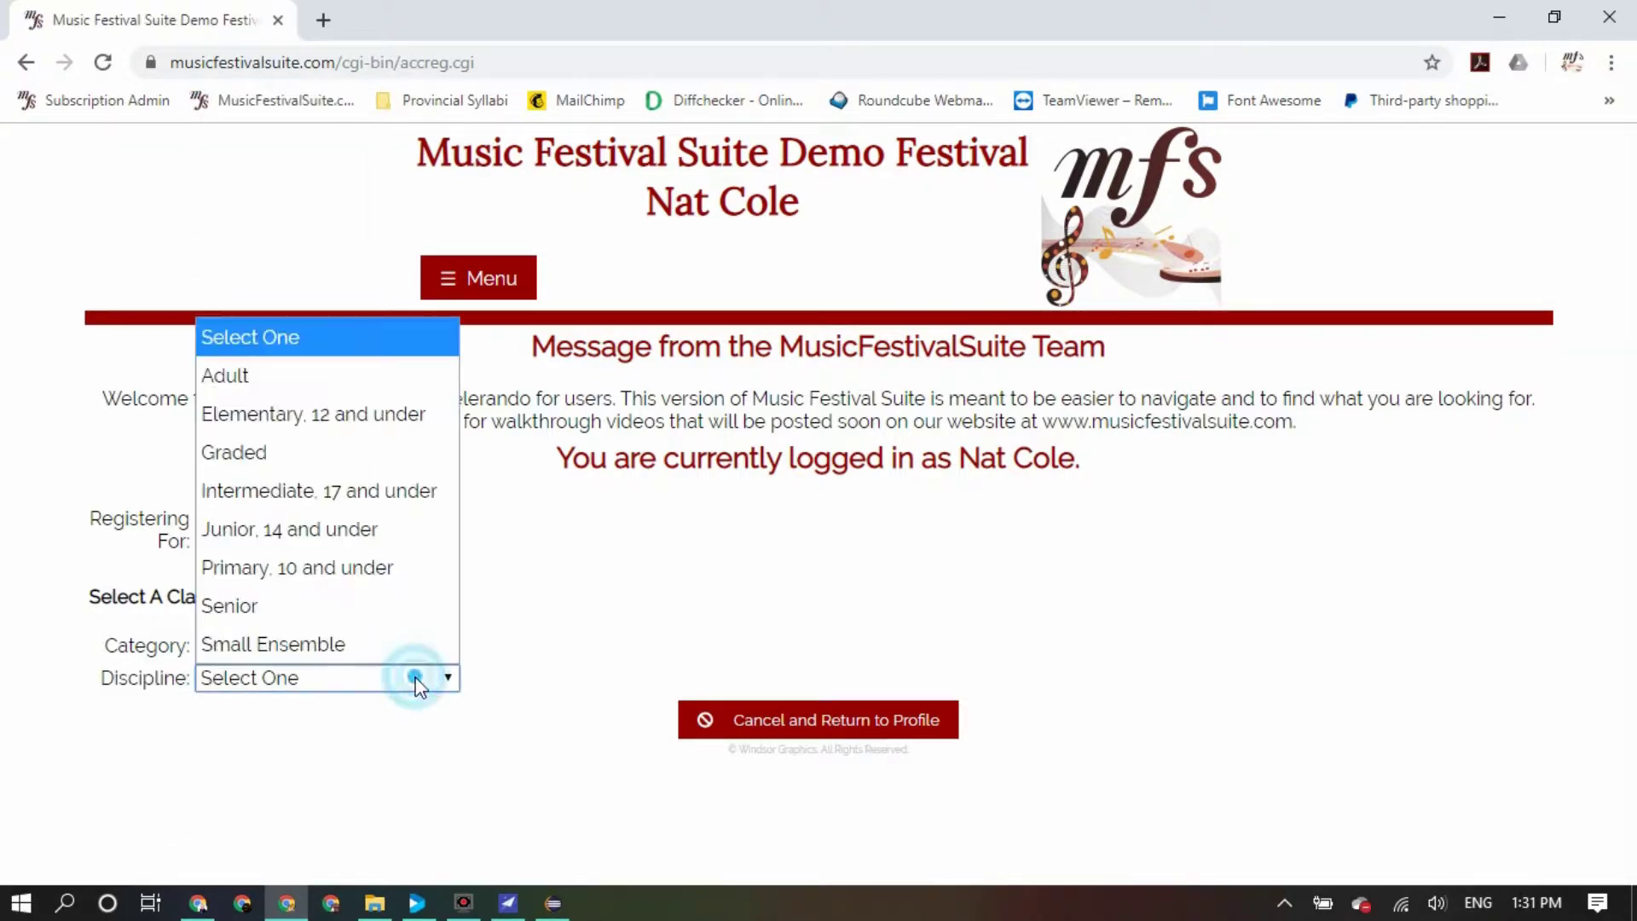
{"action": "left_click", "coordinate": [392, 569]}
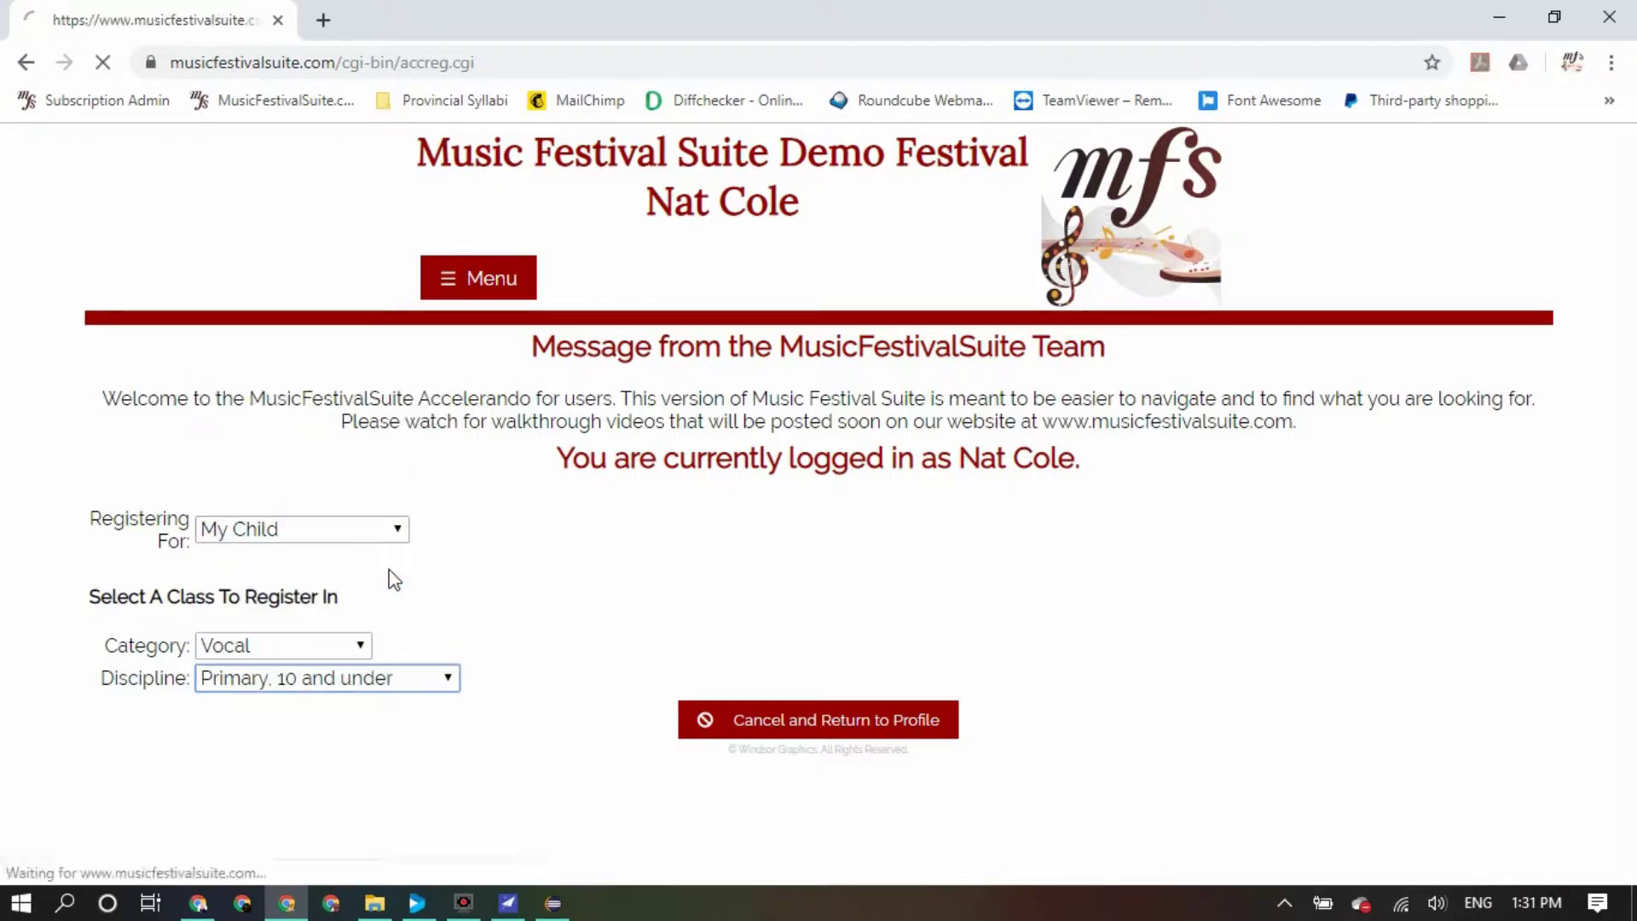
Choose class 15429 Folk Song or Folk Ballad with the child as Performer 1
{"action": "left_click", "coordinate": [573, 715]}
{"action": "scroll", "coordinate": [559, 585], "scroll_direction": "down", "scroll_amount": 5}
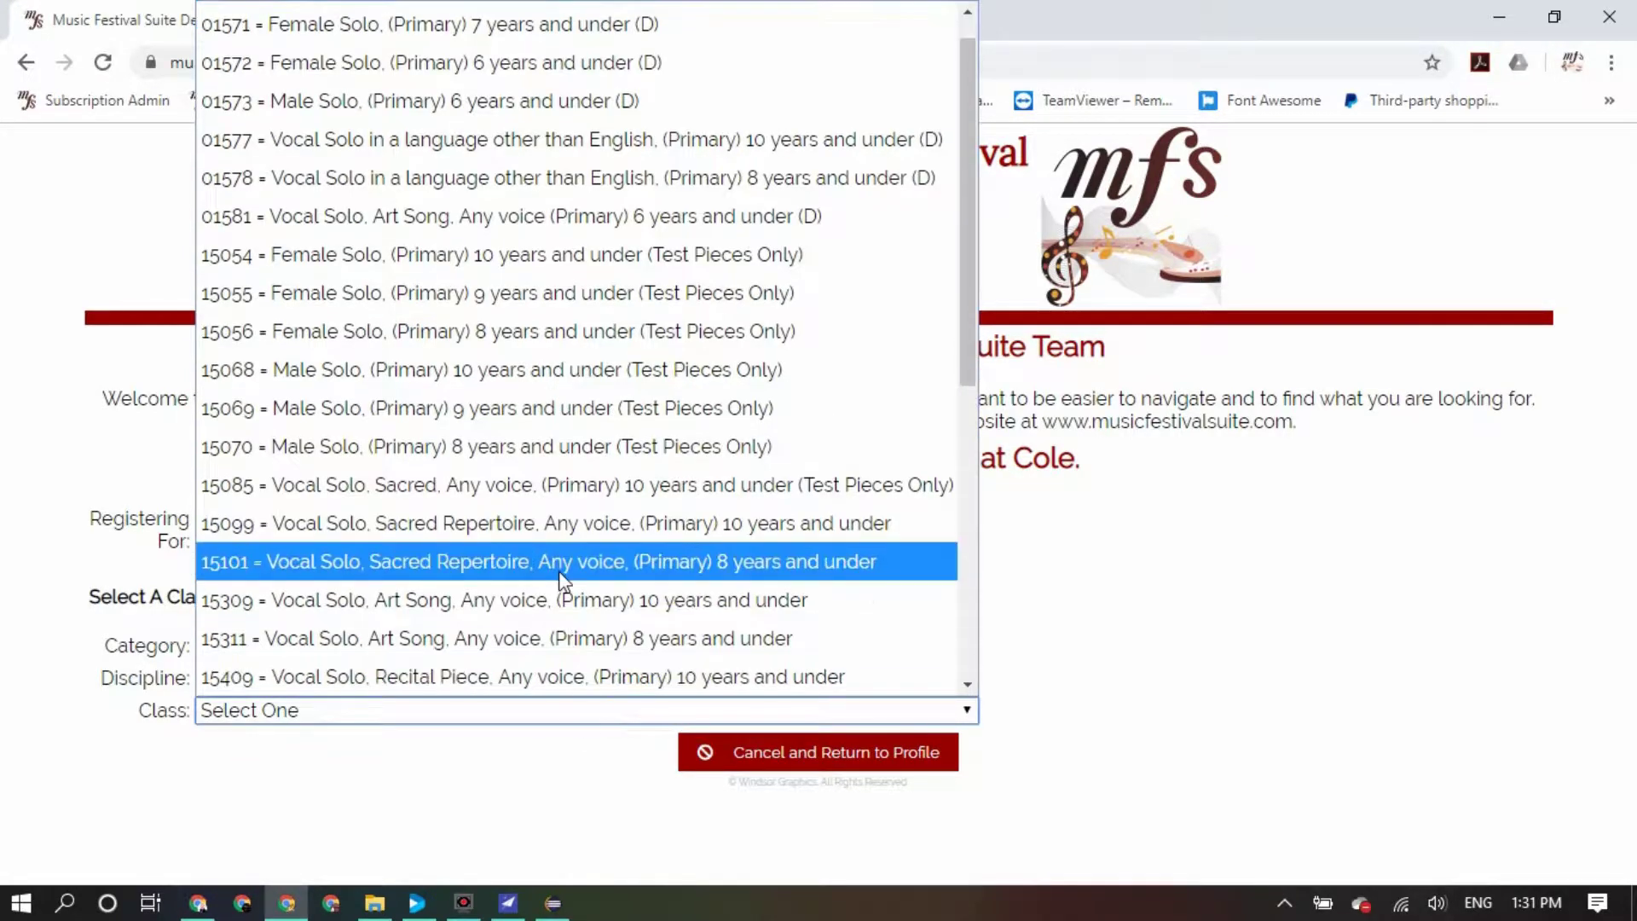
{"action": "left_click", "coordinate": [497, 295]}
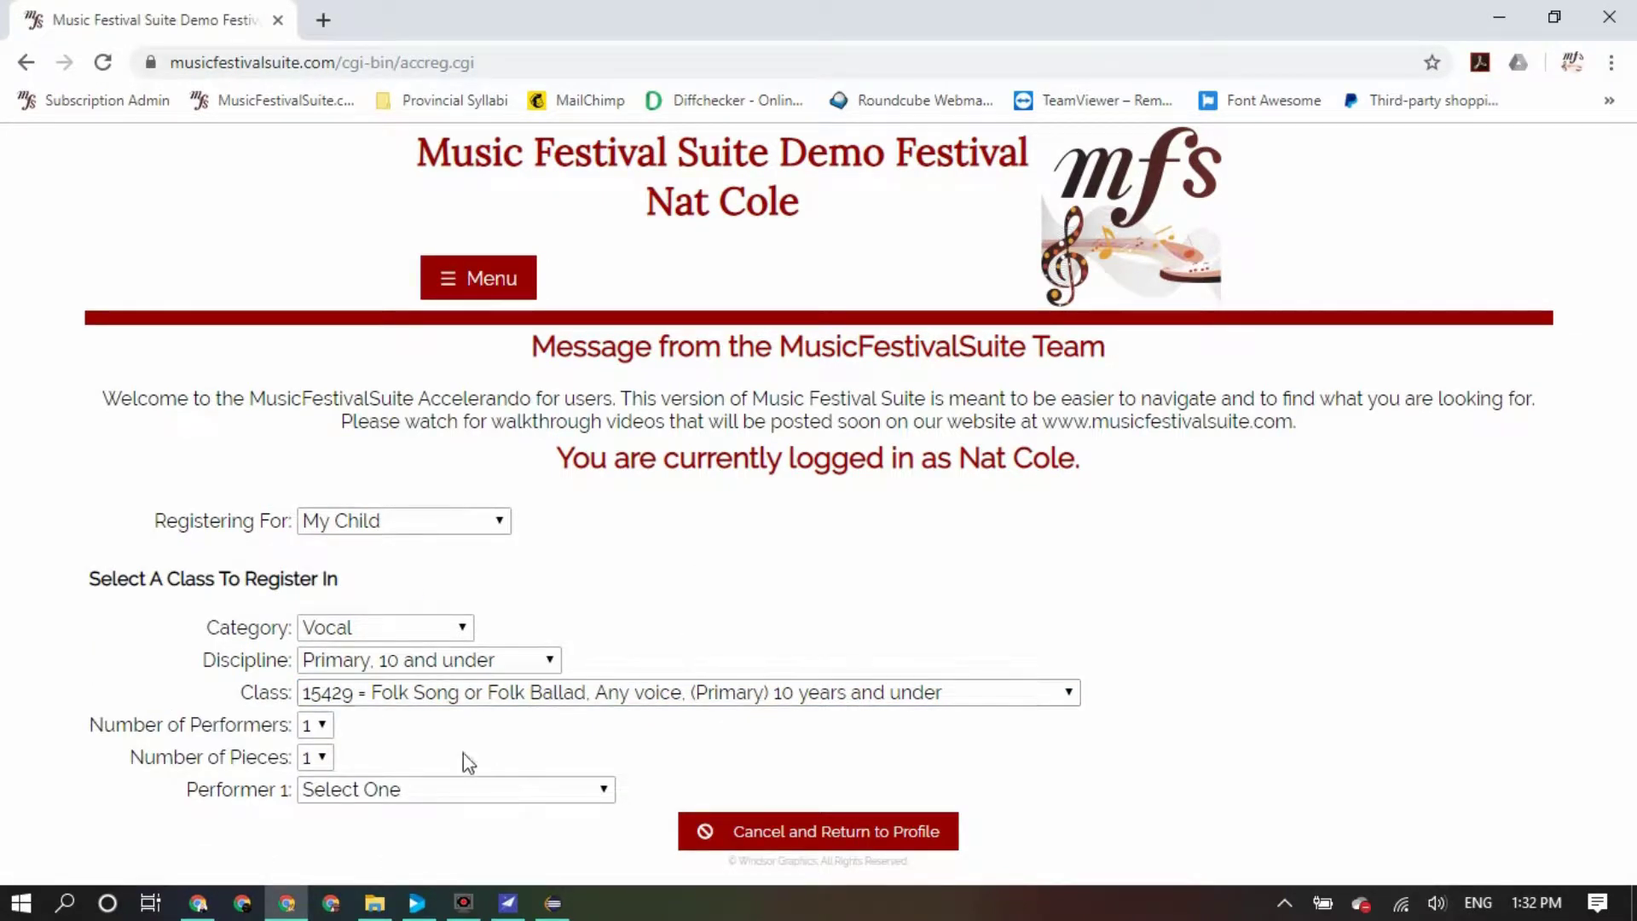
{"action": "left_click", "coordinate": [447, 788]}
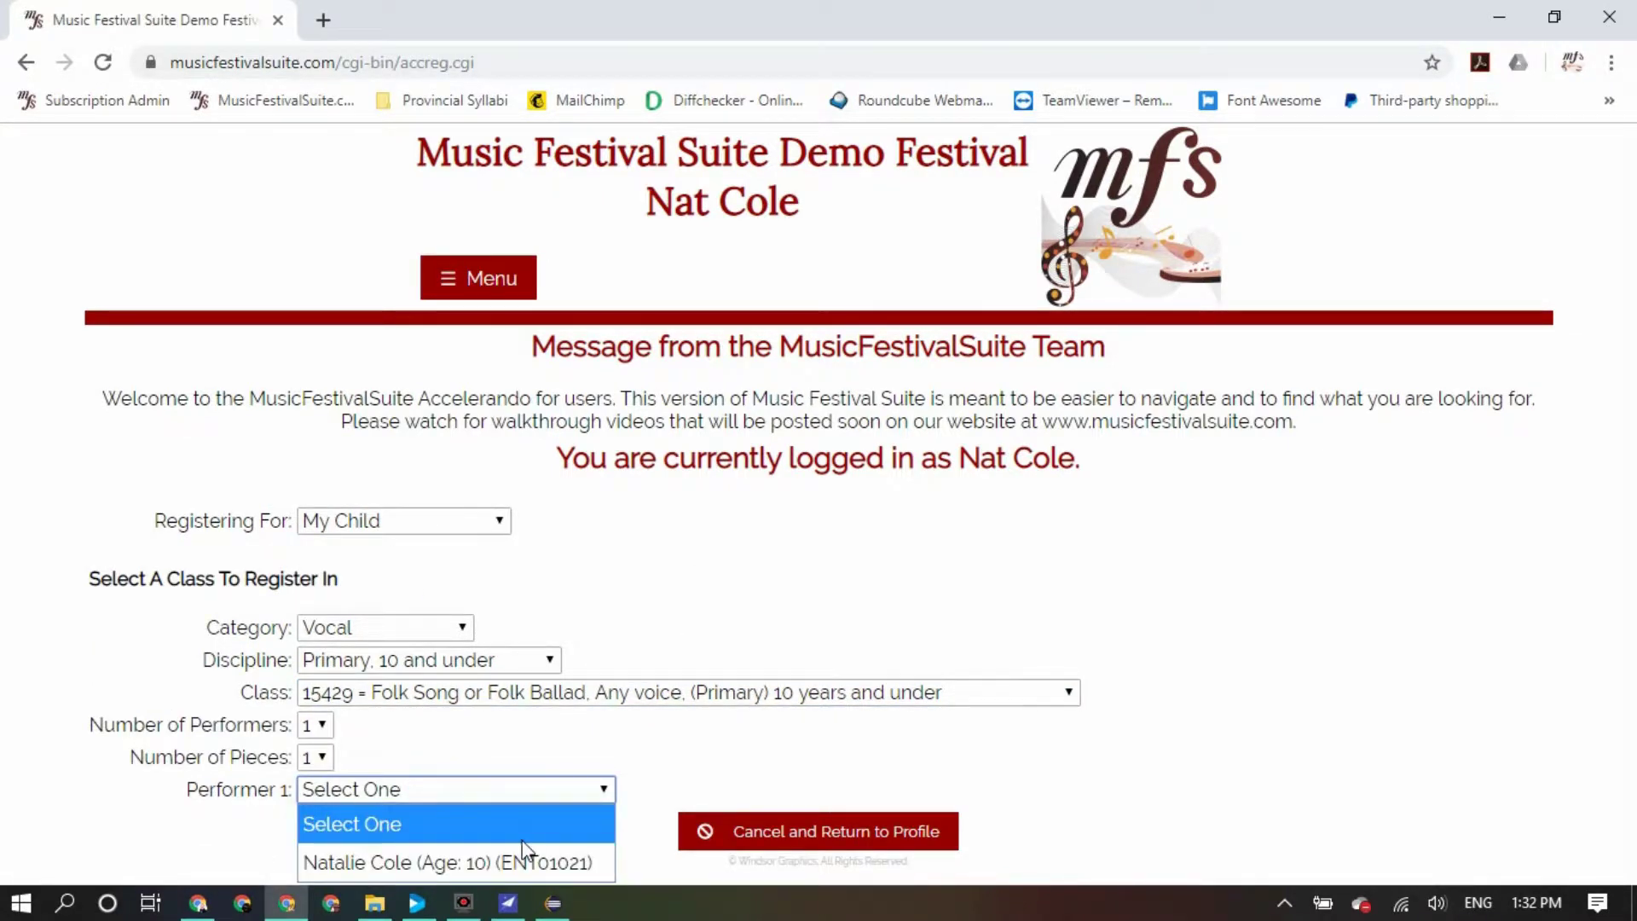
{"action": "left_click", "coordinate": [524, 861]}
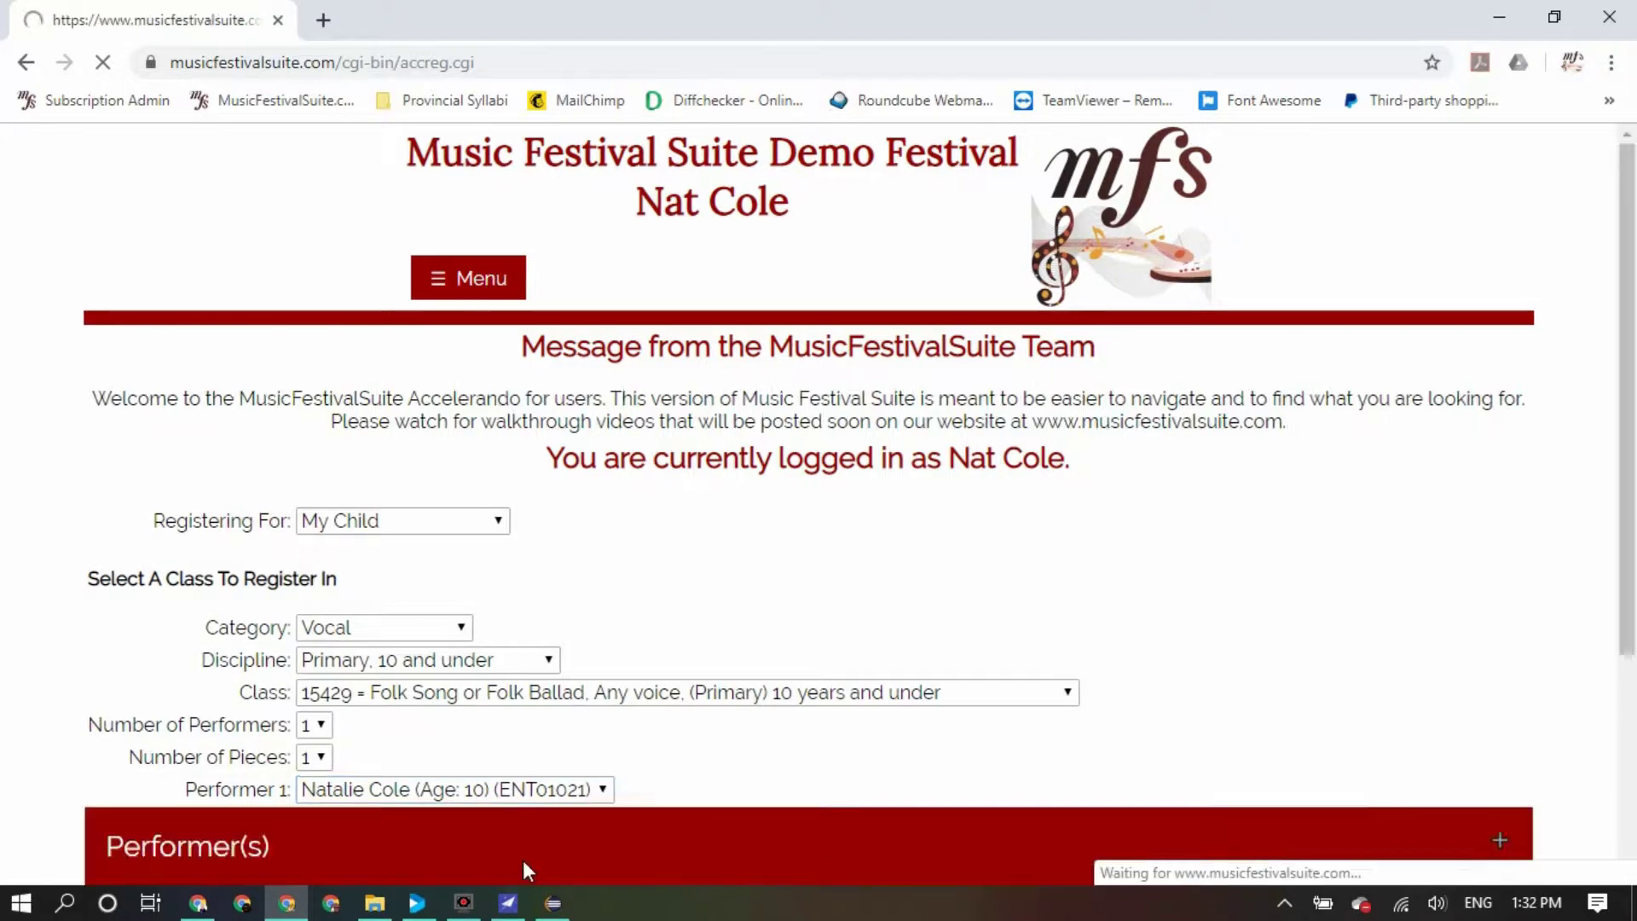
Assign the logged-in profile as the child performer's teacher
{"action": "scroll", "coordinate": [919, 558], "scroll_direction": "down", "scroll_amount": 4}
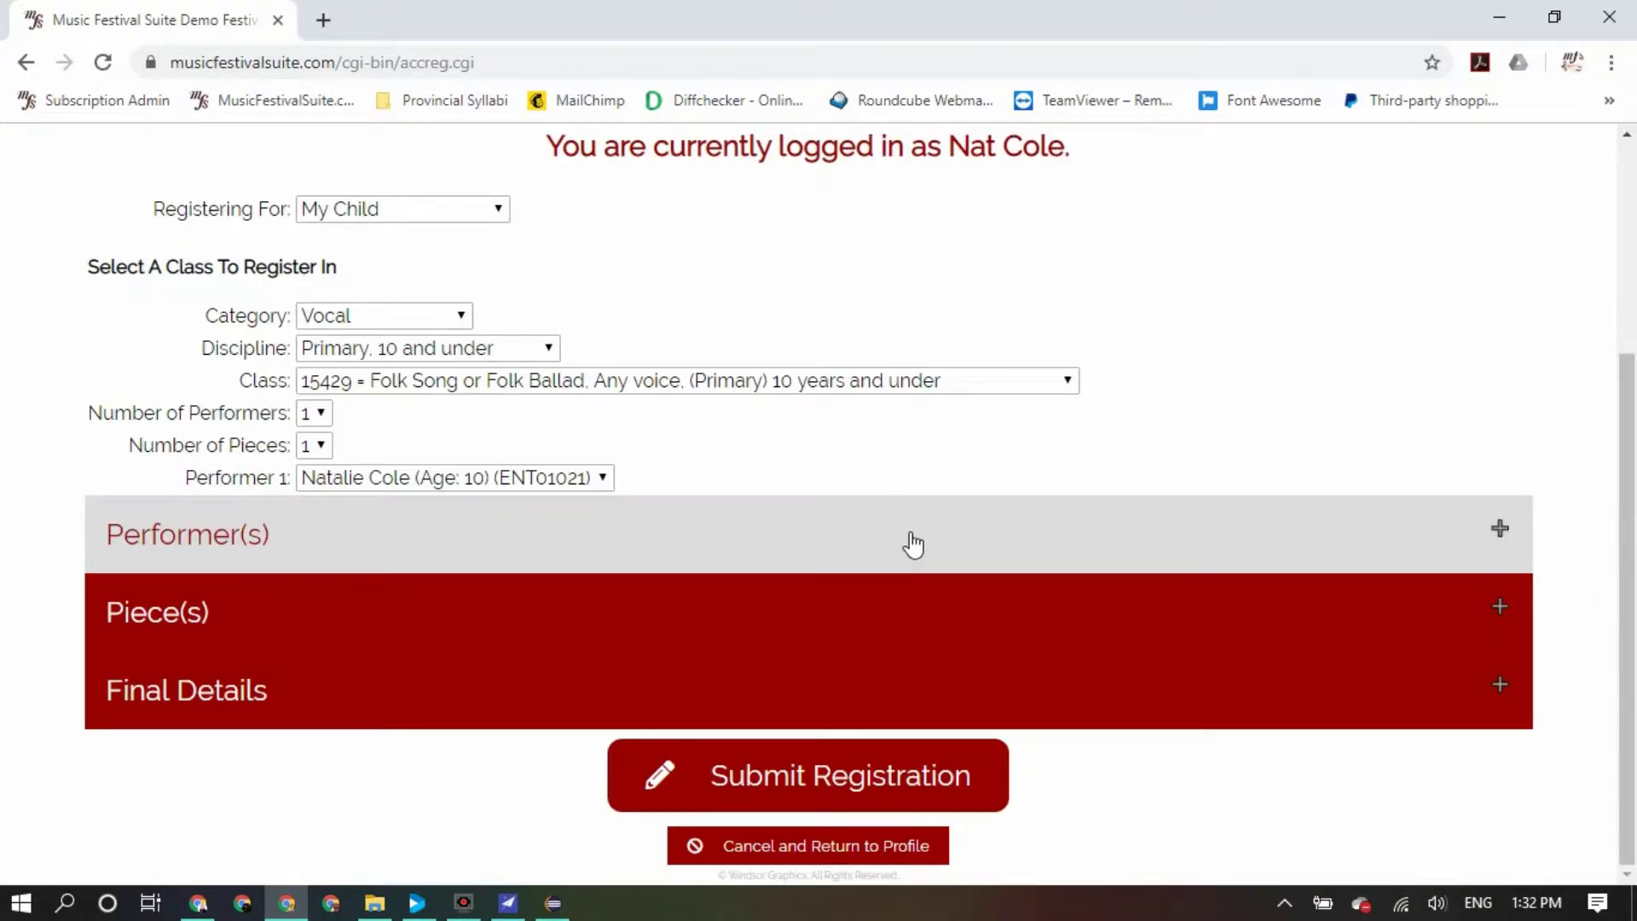
{"action": "left_click", "coordinate": [913, 543]}
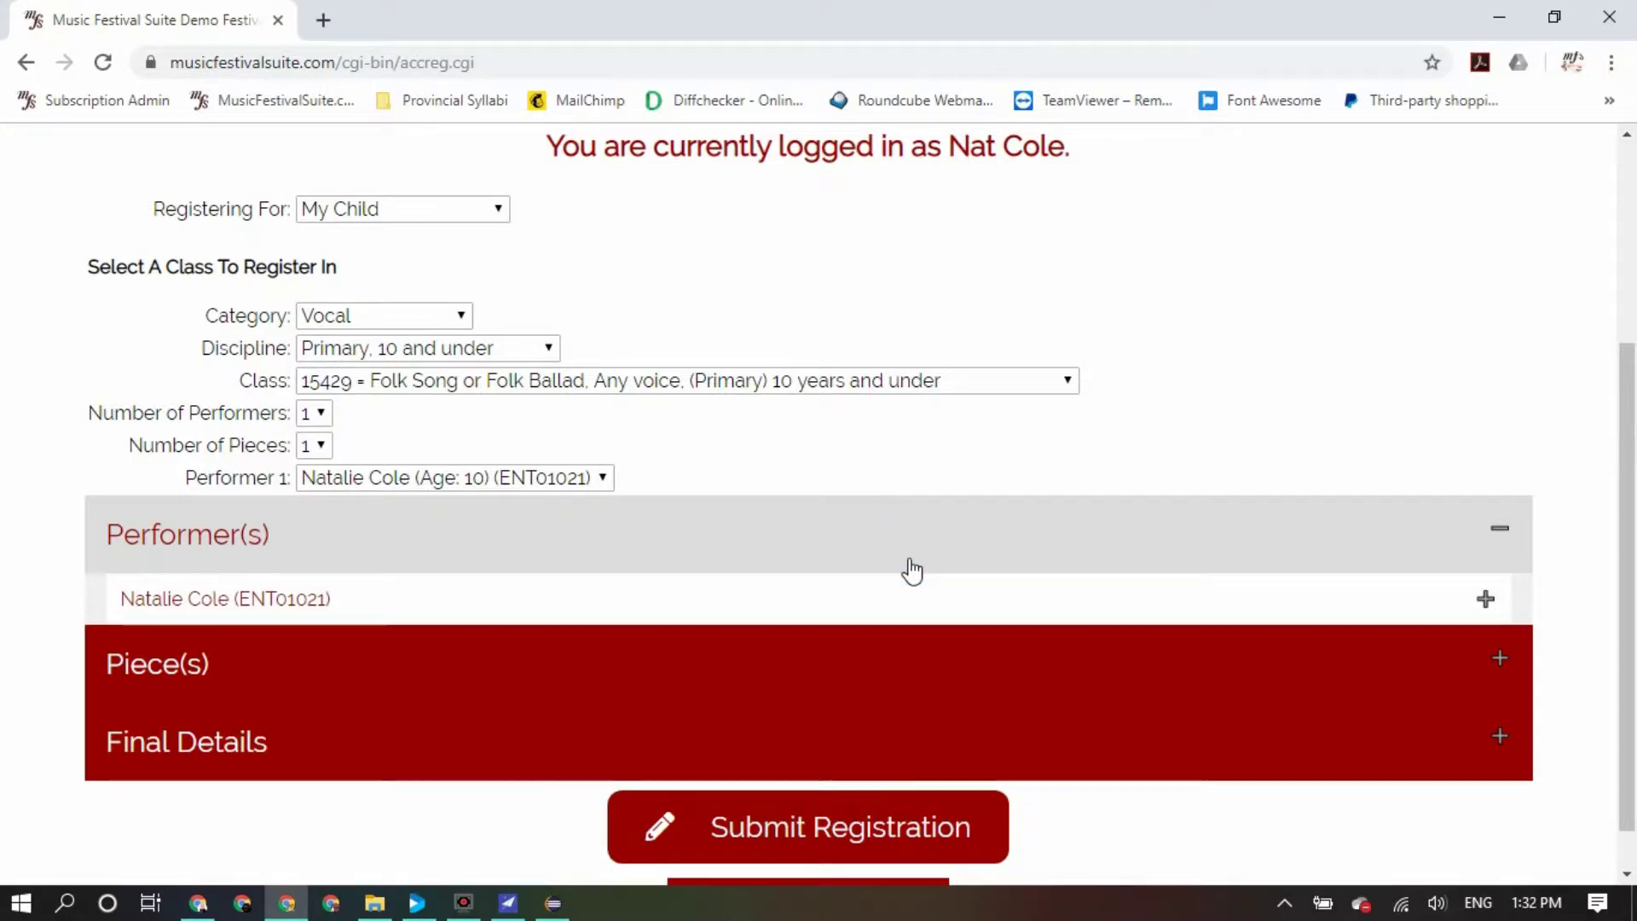
{"action": "left_click", "coordinate": [899, 606]}
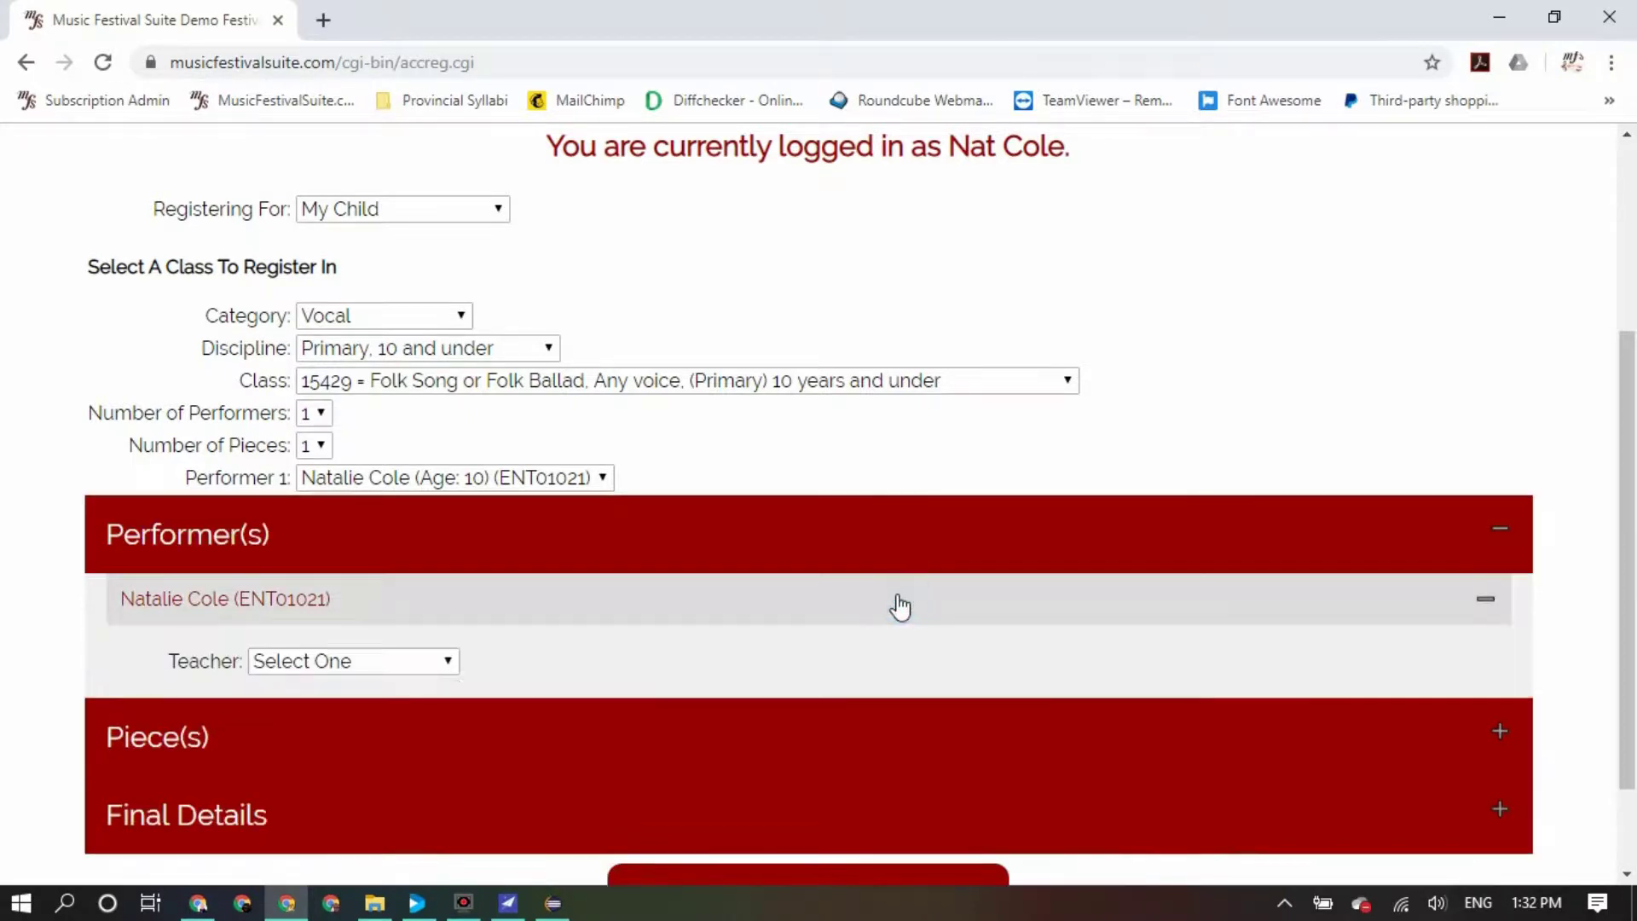
{"action": "left_click", "coordinate": [448, 663]}
{"action": "left_click", "coordinate": [411, 729]}
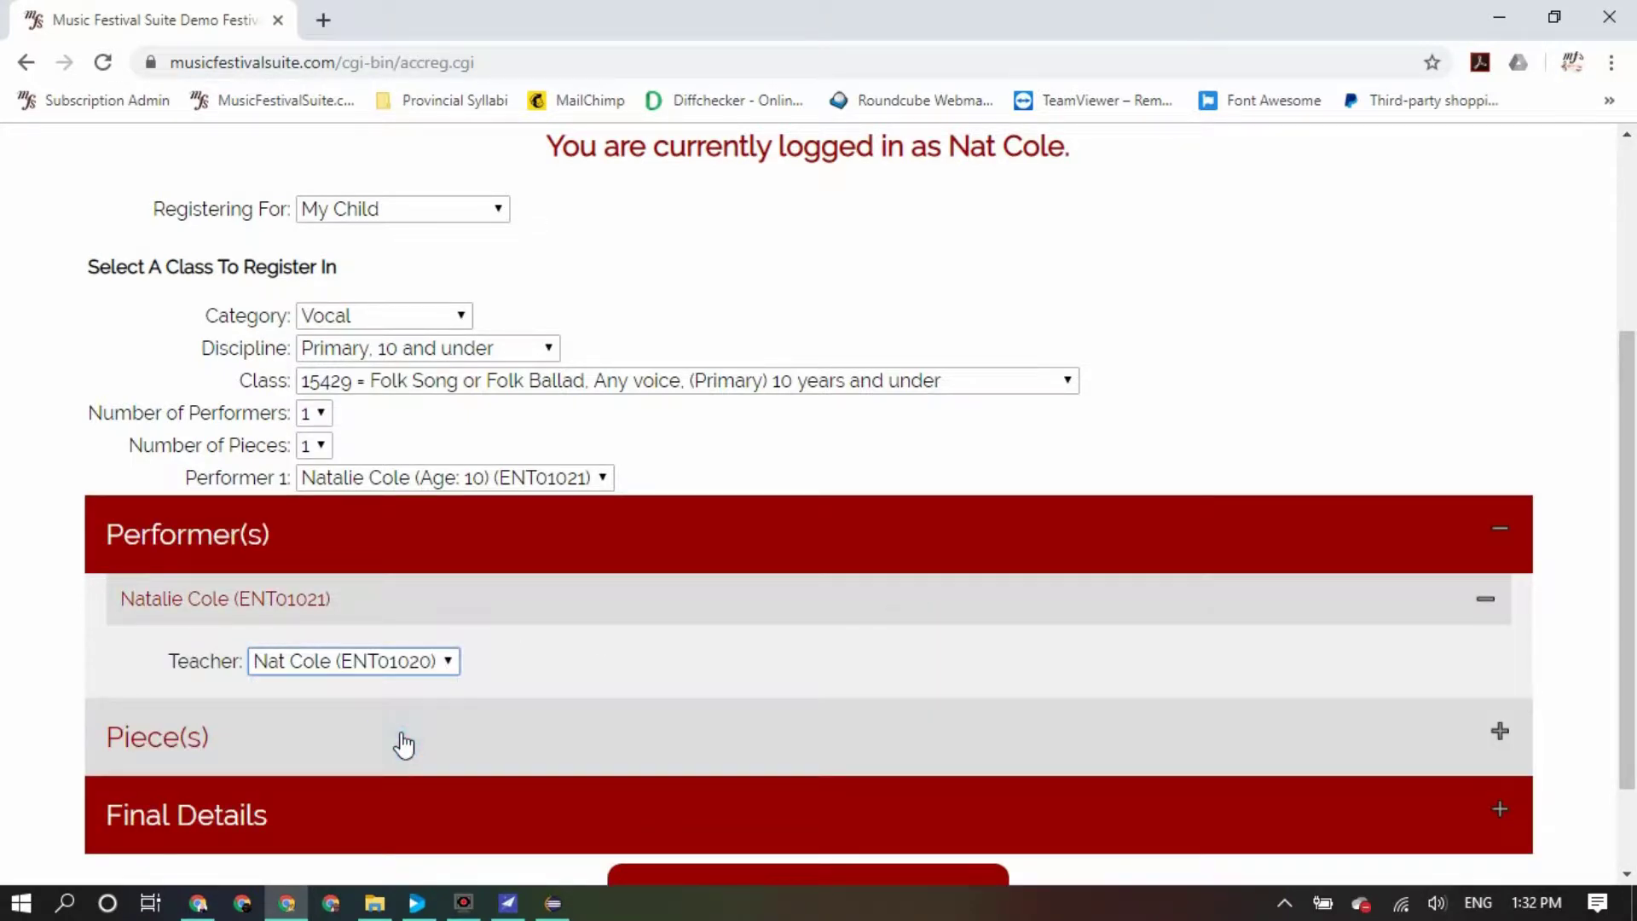
Expand the Pieces section and open the Piece 1 details form
{"action": "scroll", "coordinate": [628, 635], "scroll_direction": "down", "scroll_amount": 2}
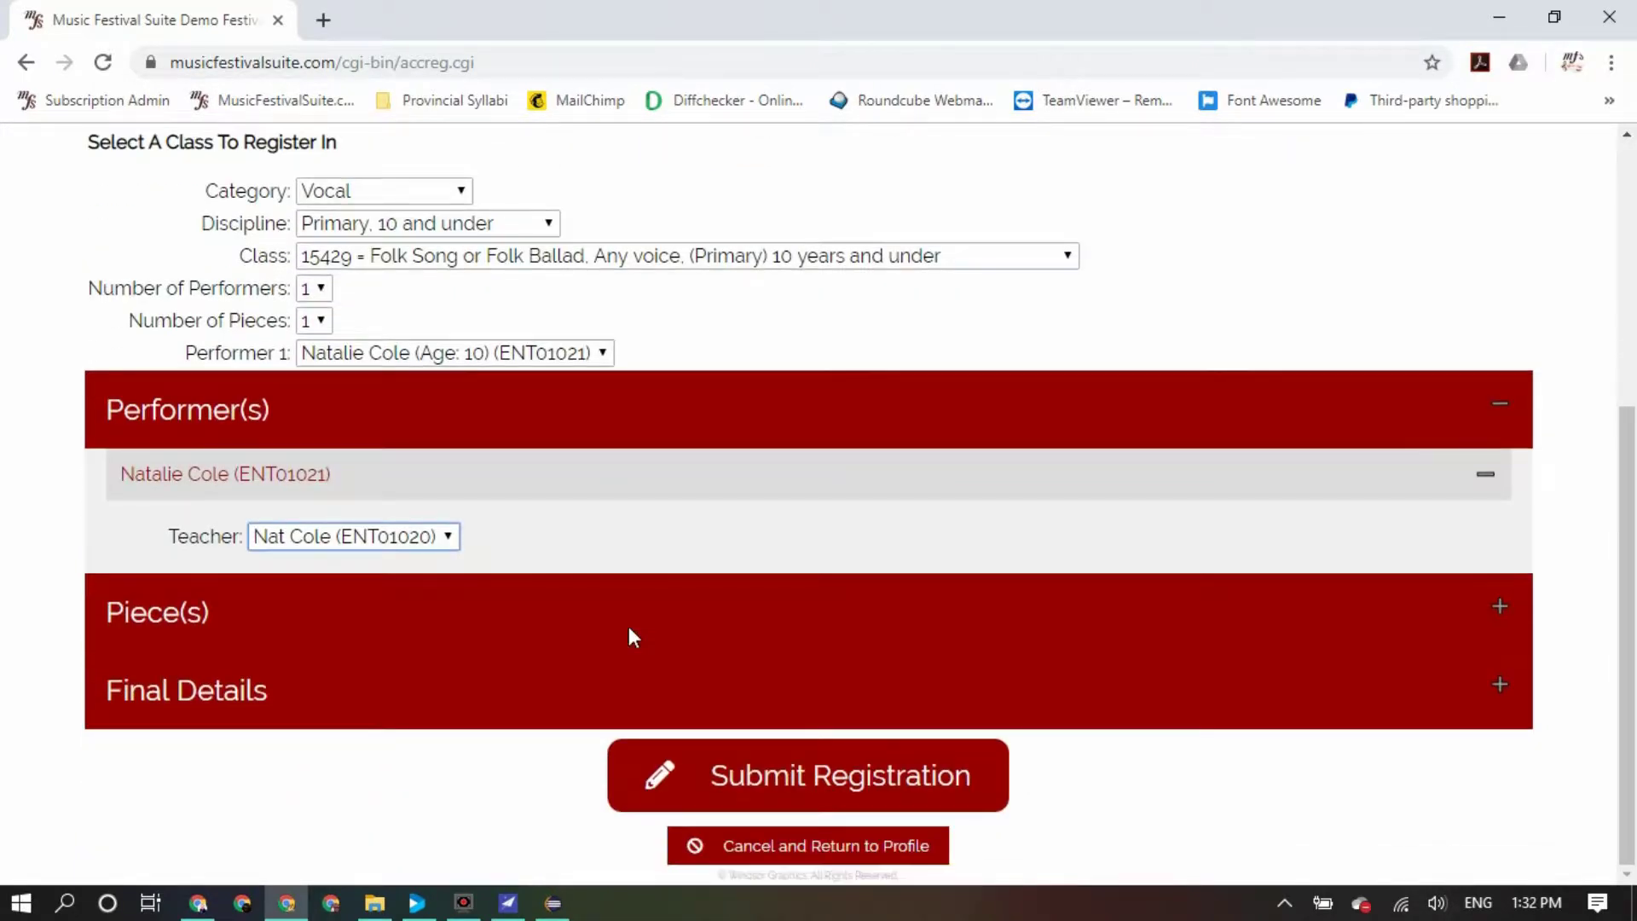
{"action": "left_click", "coordinate": [642, 609]}
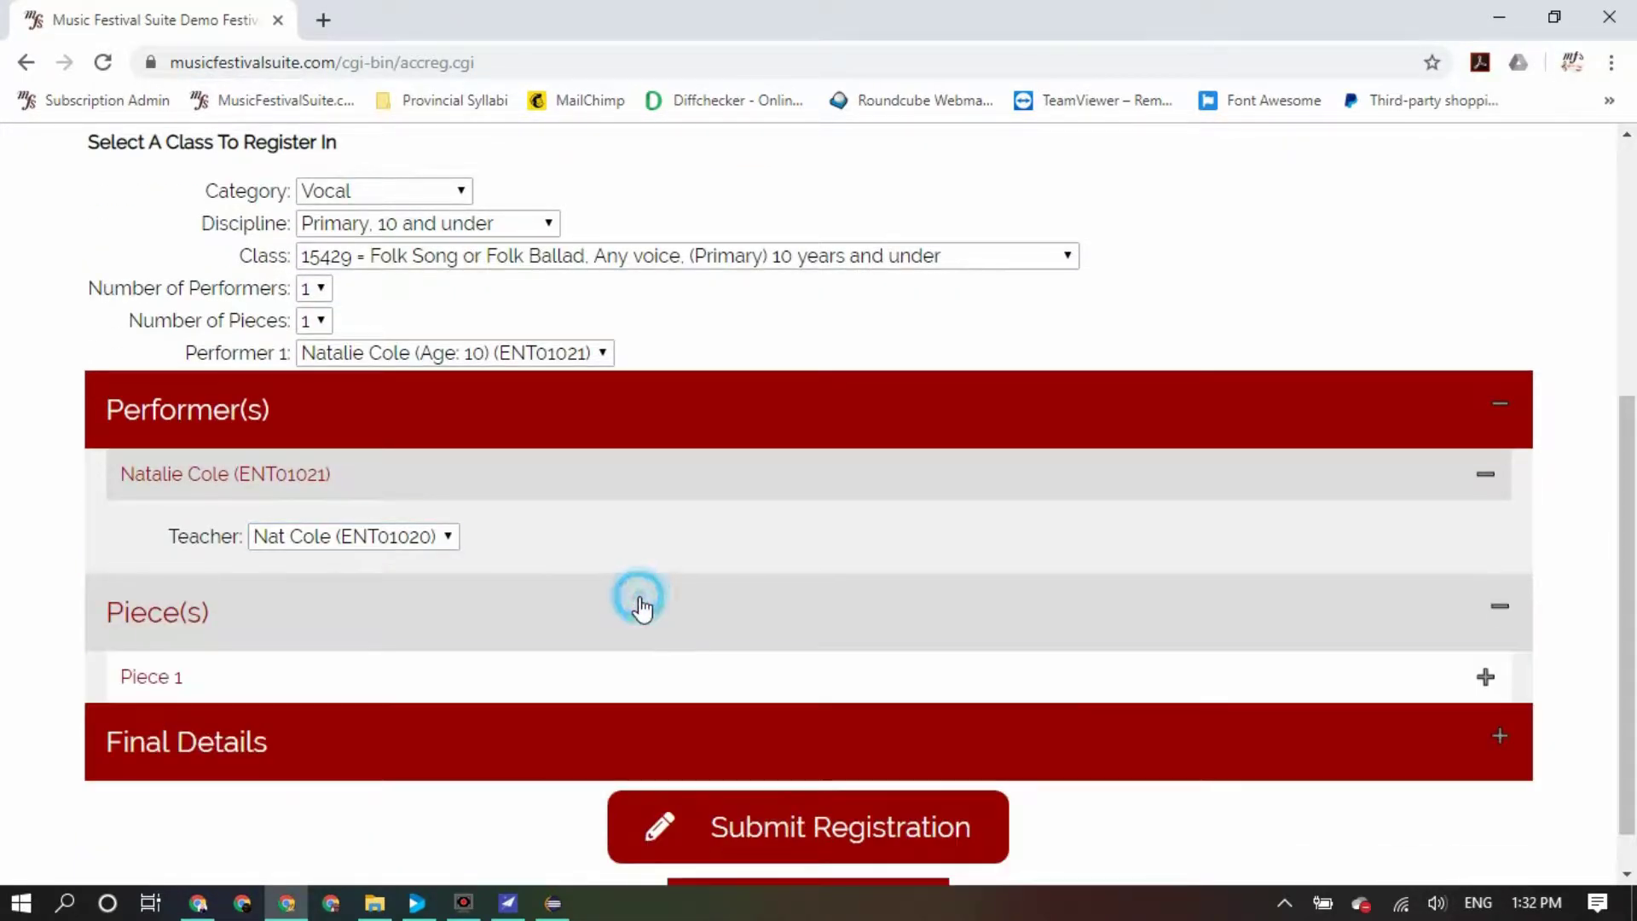
{"action": "scroll", "coordinate": [640, 606], "scroll_direction": "down", "scroll_amount": 1}
{"action": "left_click", "coordinate": [647, 625]}
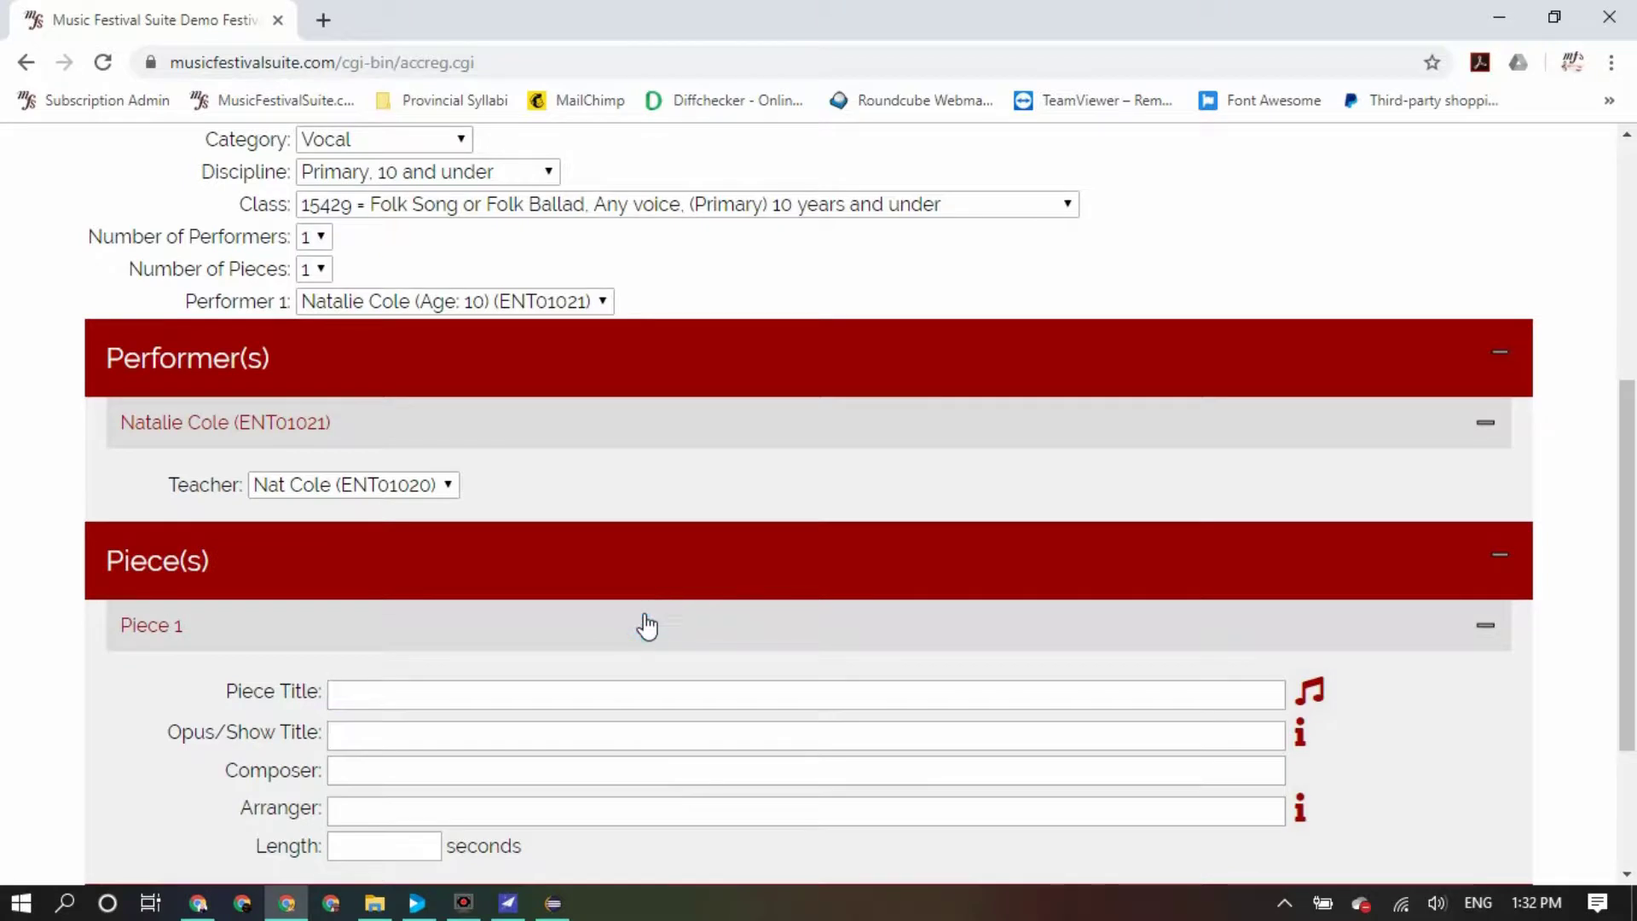
{"action": "scroll", "coordinate": [646, 625], "scroll_direction": "down", "scroll_amount": 3}
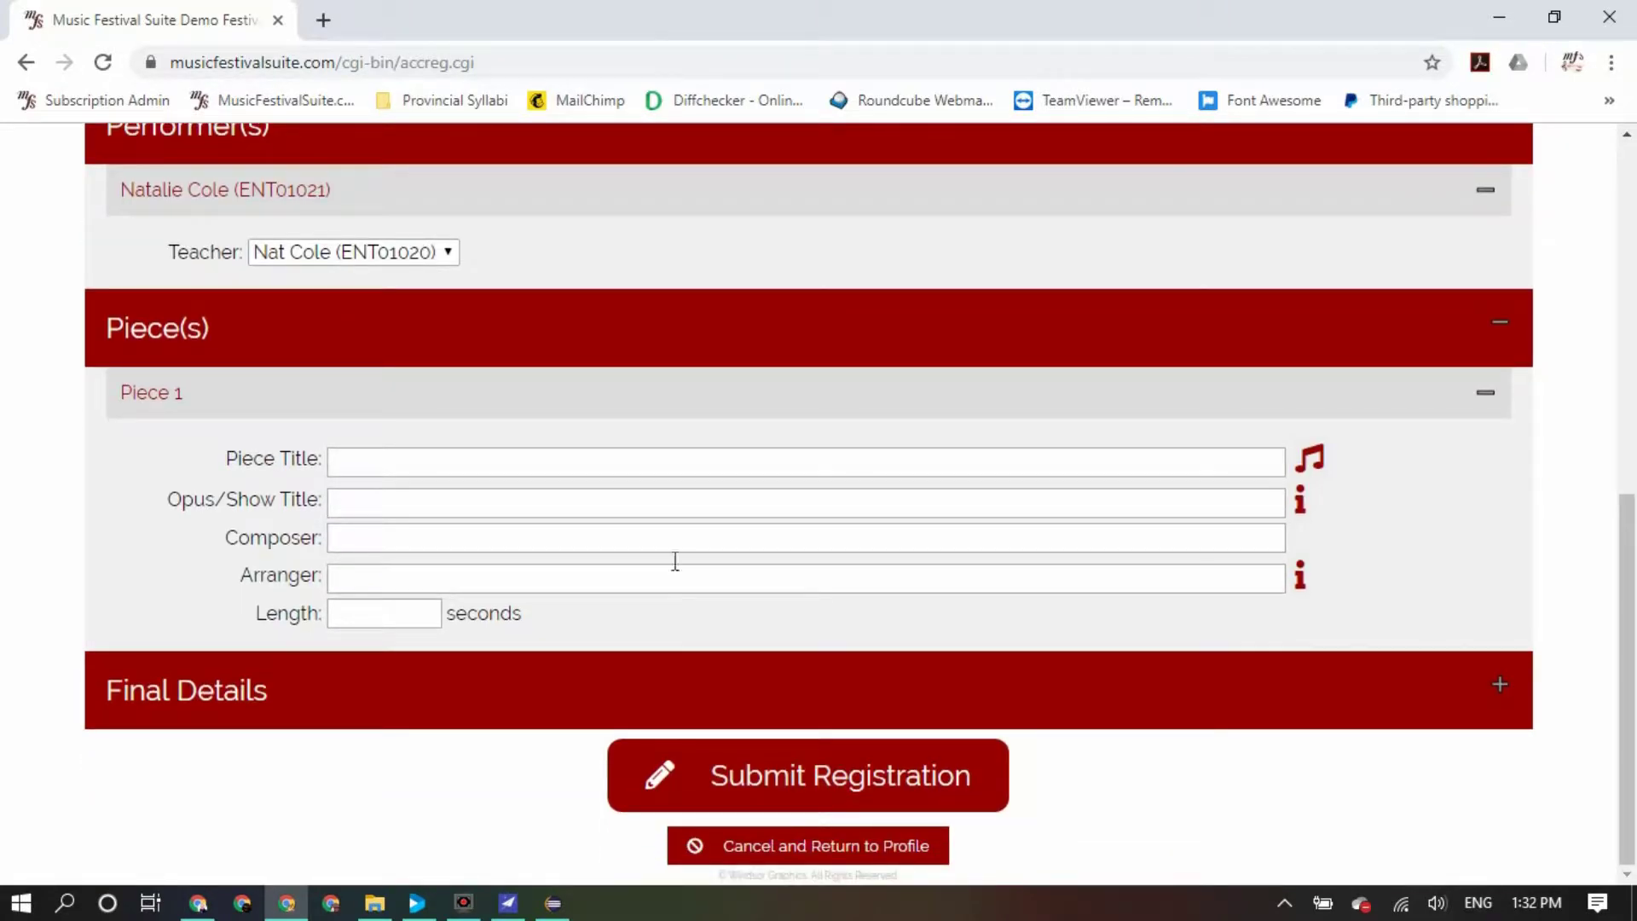
{"action": "mouse_move", "coordinate": [1306, 461]}
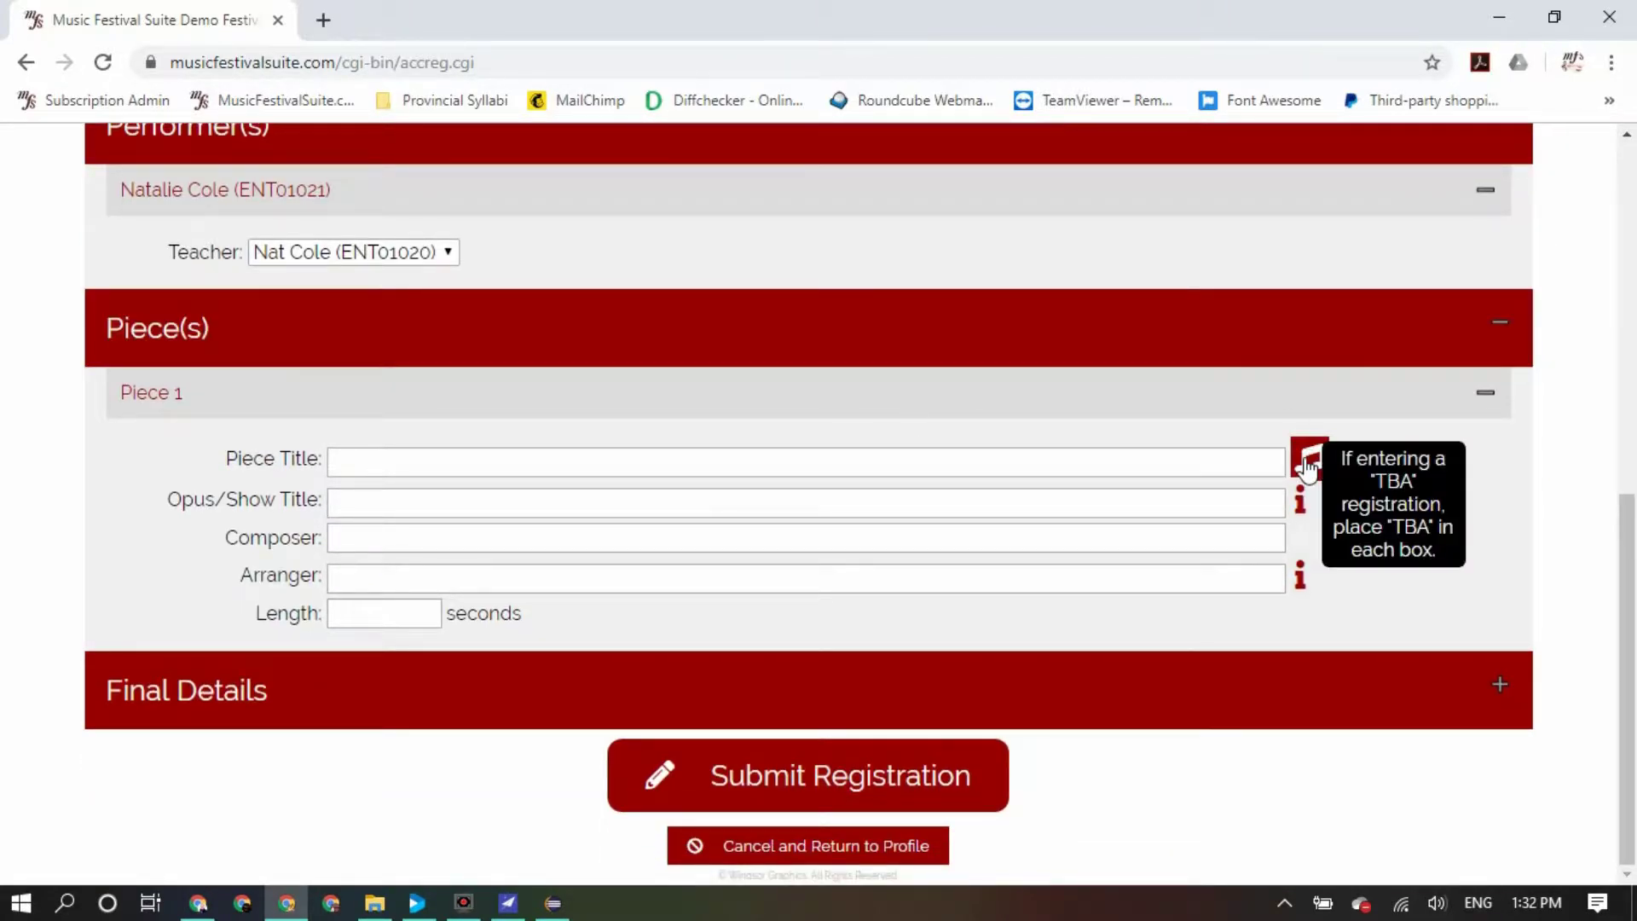
Fill Piece 1 fields with TBA, title it Route 66, and set Opus/Show Title to None
{"action": "left_click", "coordinate": [1306, 465]}
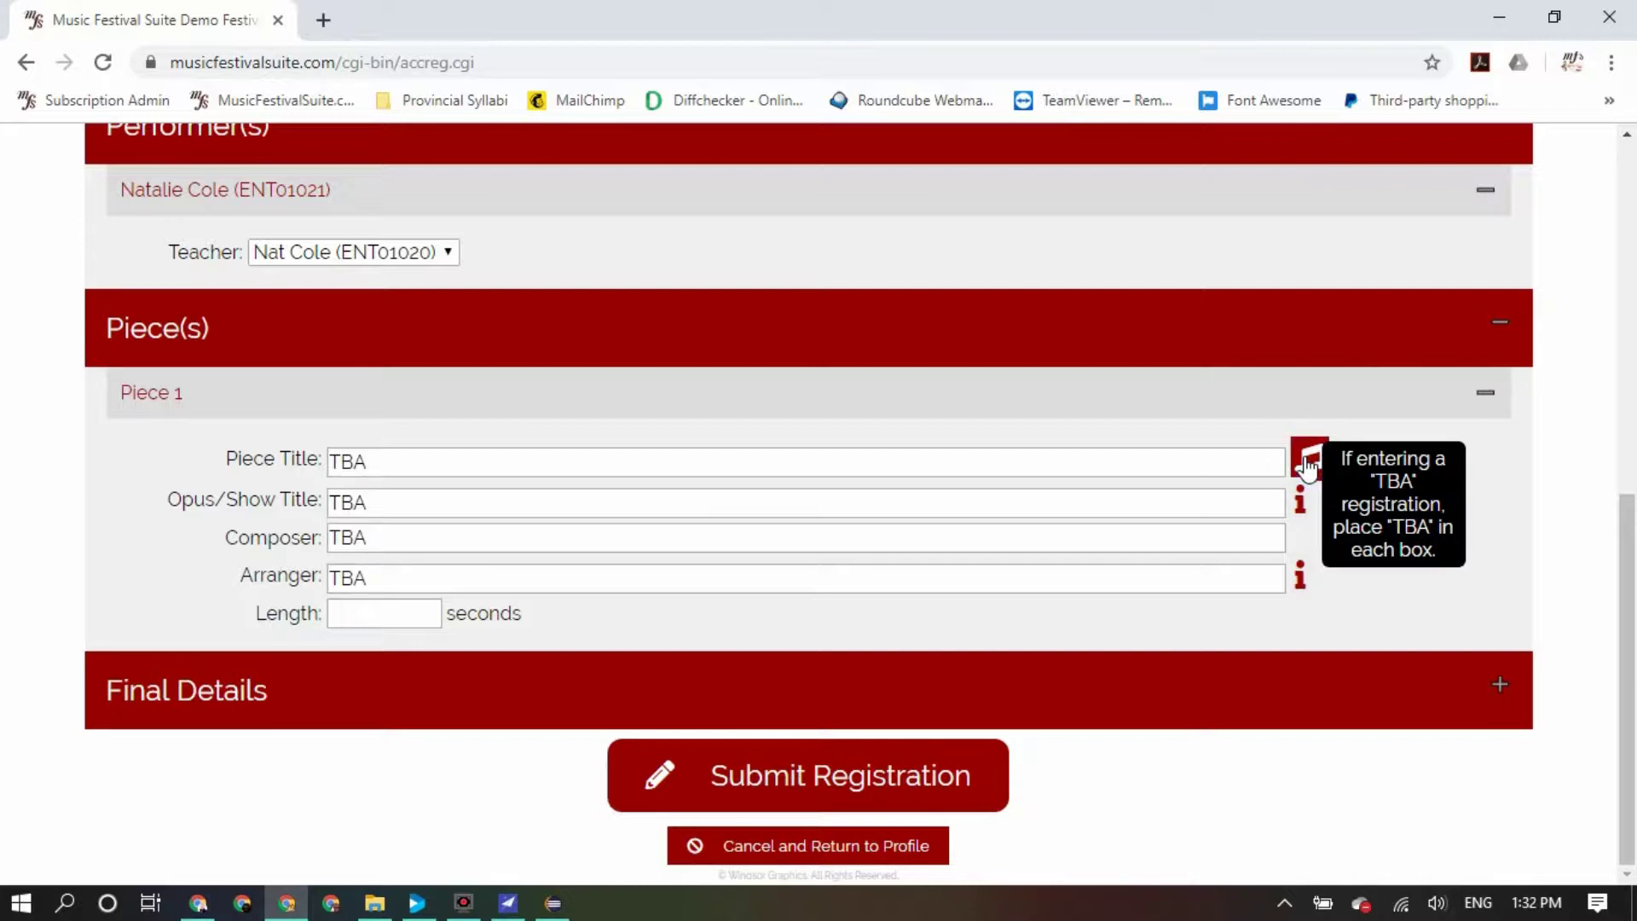
{"action": "left_click", "coordinate": [1183, 465]}
{"action": "key", "text": "ctrl+a"}
{"action": "type", "text": "Route "}
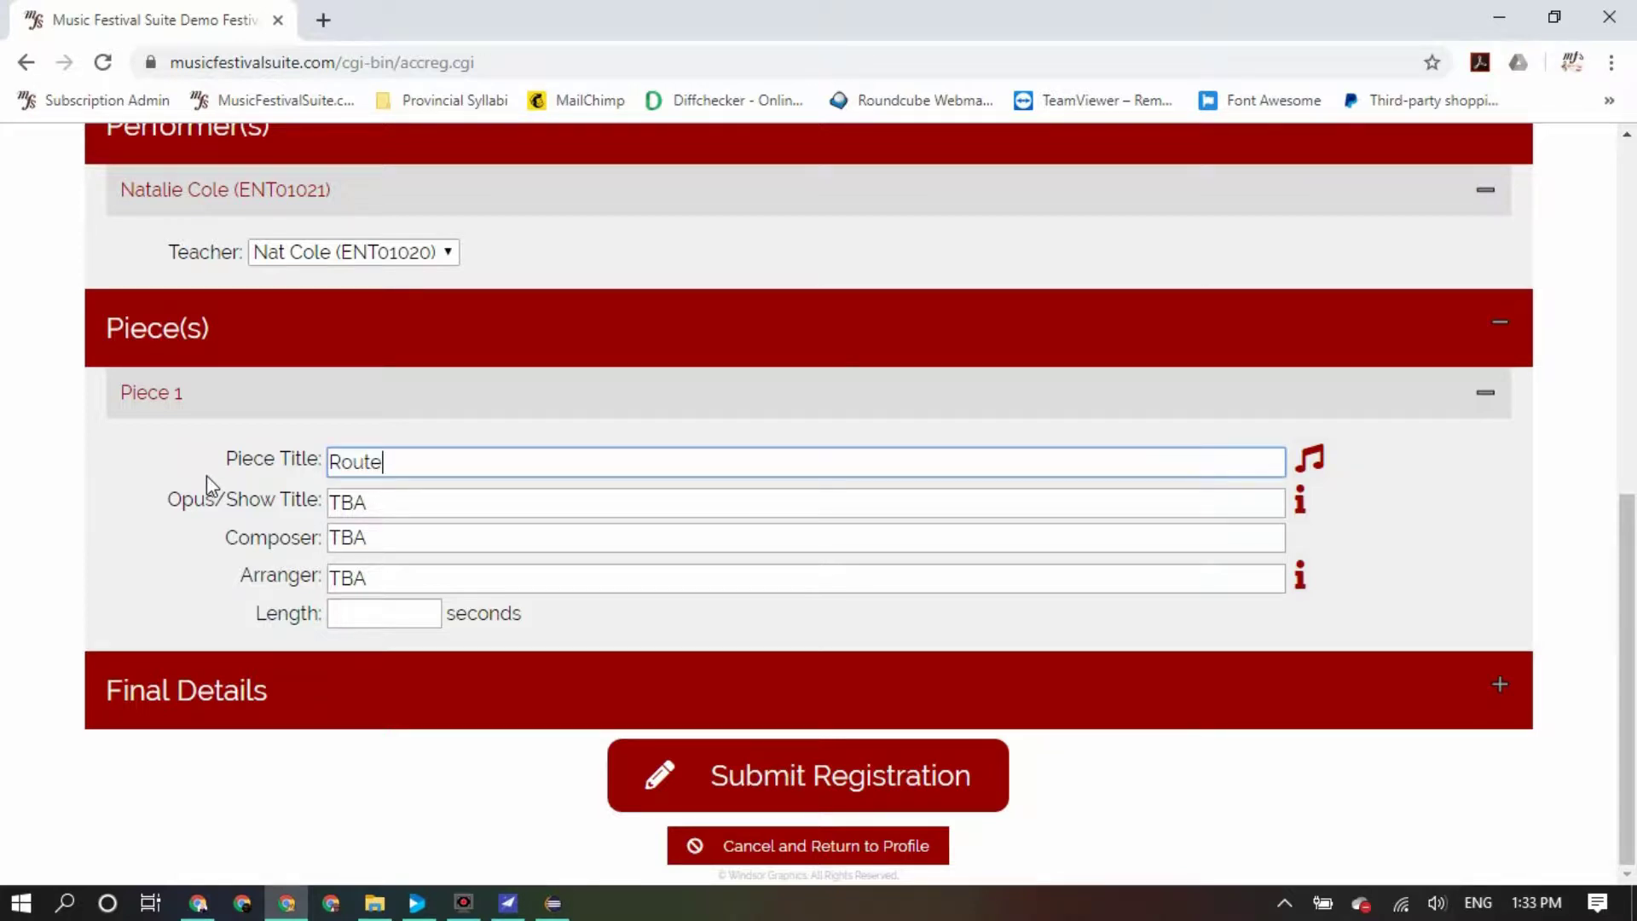
{"action": "type", "text": "66"}
{"action": "left_click", "coordinate": [198, 903]}
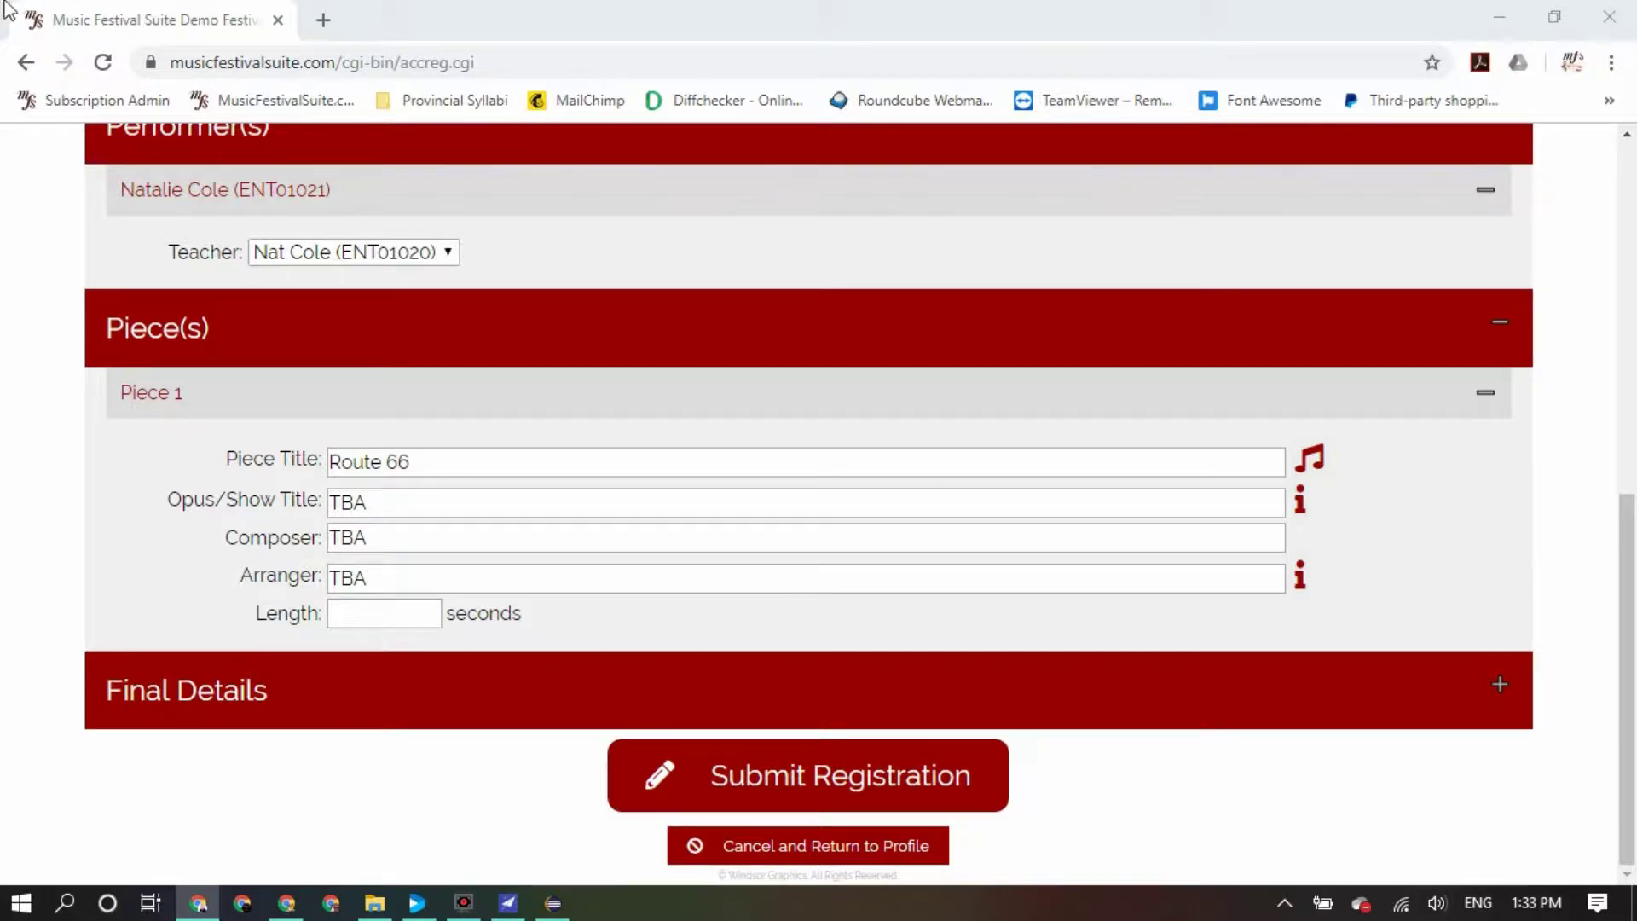
{"action": "left_click", "coordinate": [648, 505]}
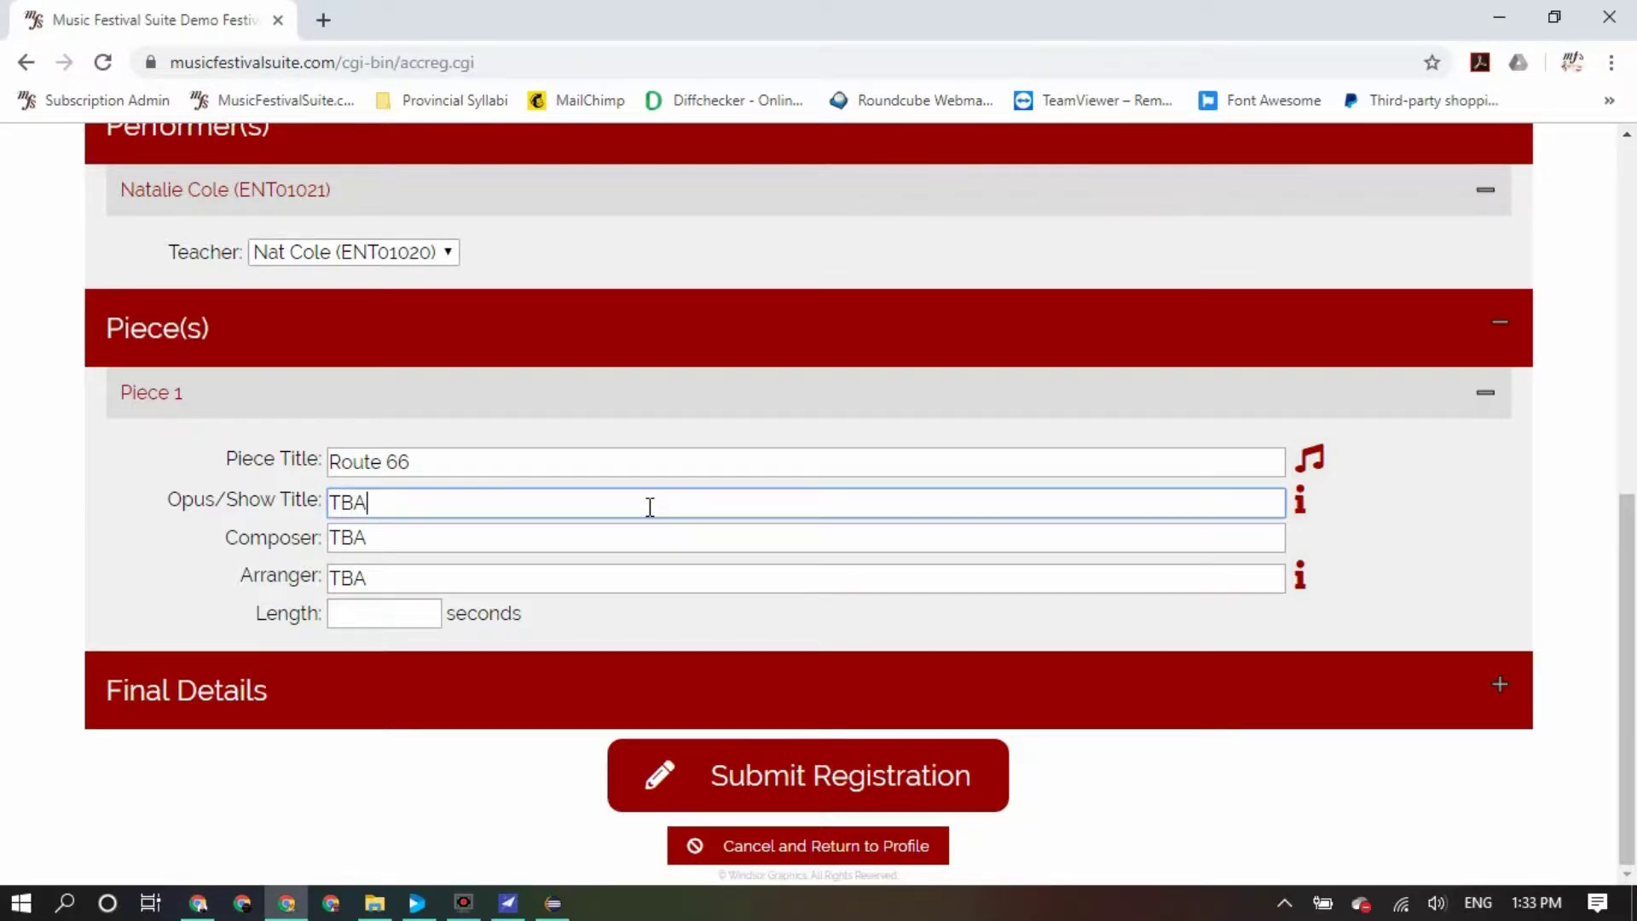
{"action": "left_click", "coordinate": [1301, 508]}
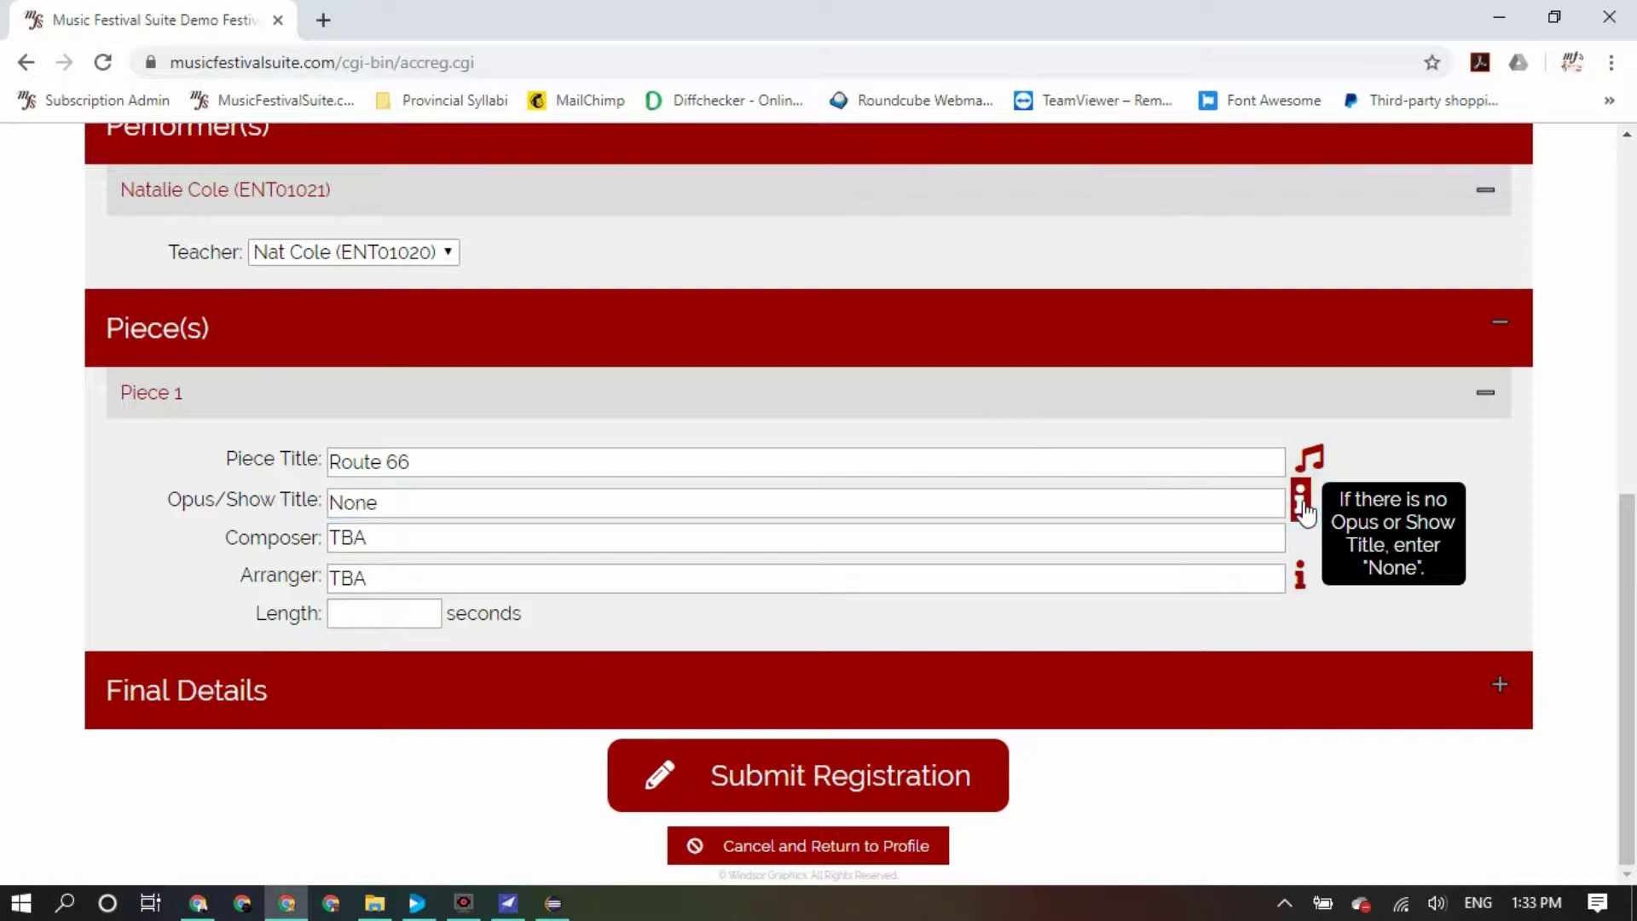
Enter the composer's name, set the arranger to None, length 180 seconds, and show Final Details
{"action": "left_click", "coordinate": [824, 544]}
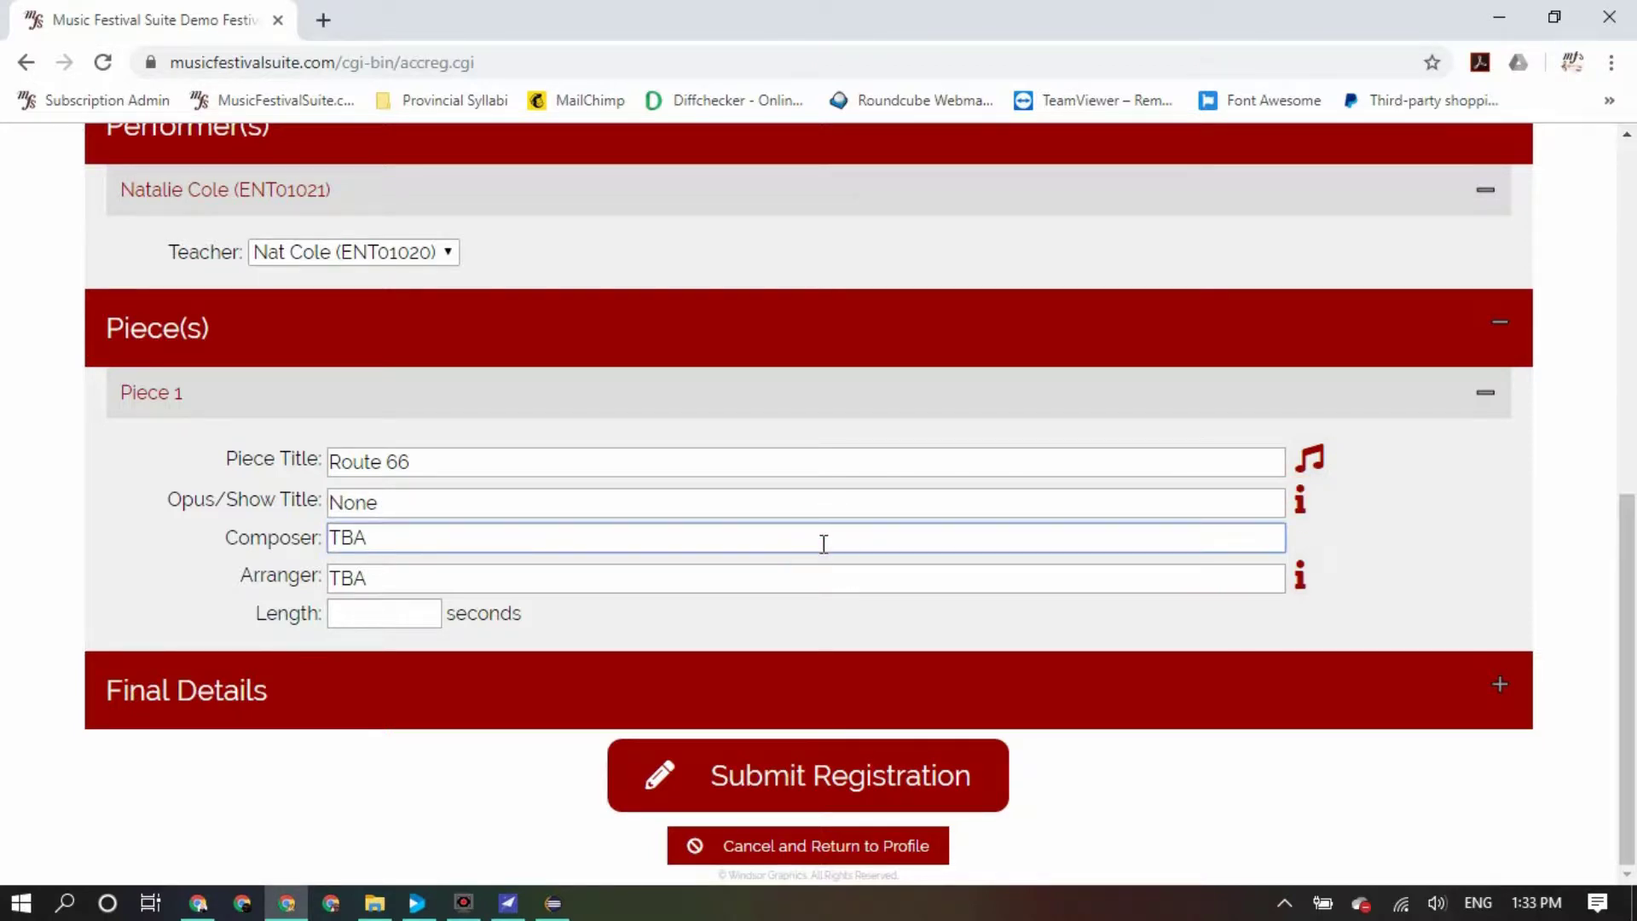
{"action": "key", "text": "ctrl+a"}
{"action": "type", "text": "Bobby Troup"}
{"action": "left_click", "coordinate": [1300, 585]}
{"action": "left_click", "coordinate": [392, 621]}
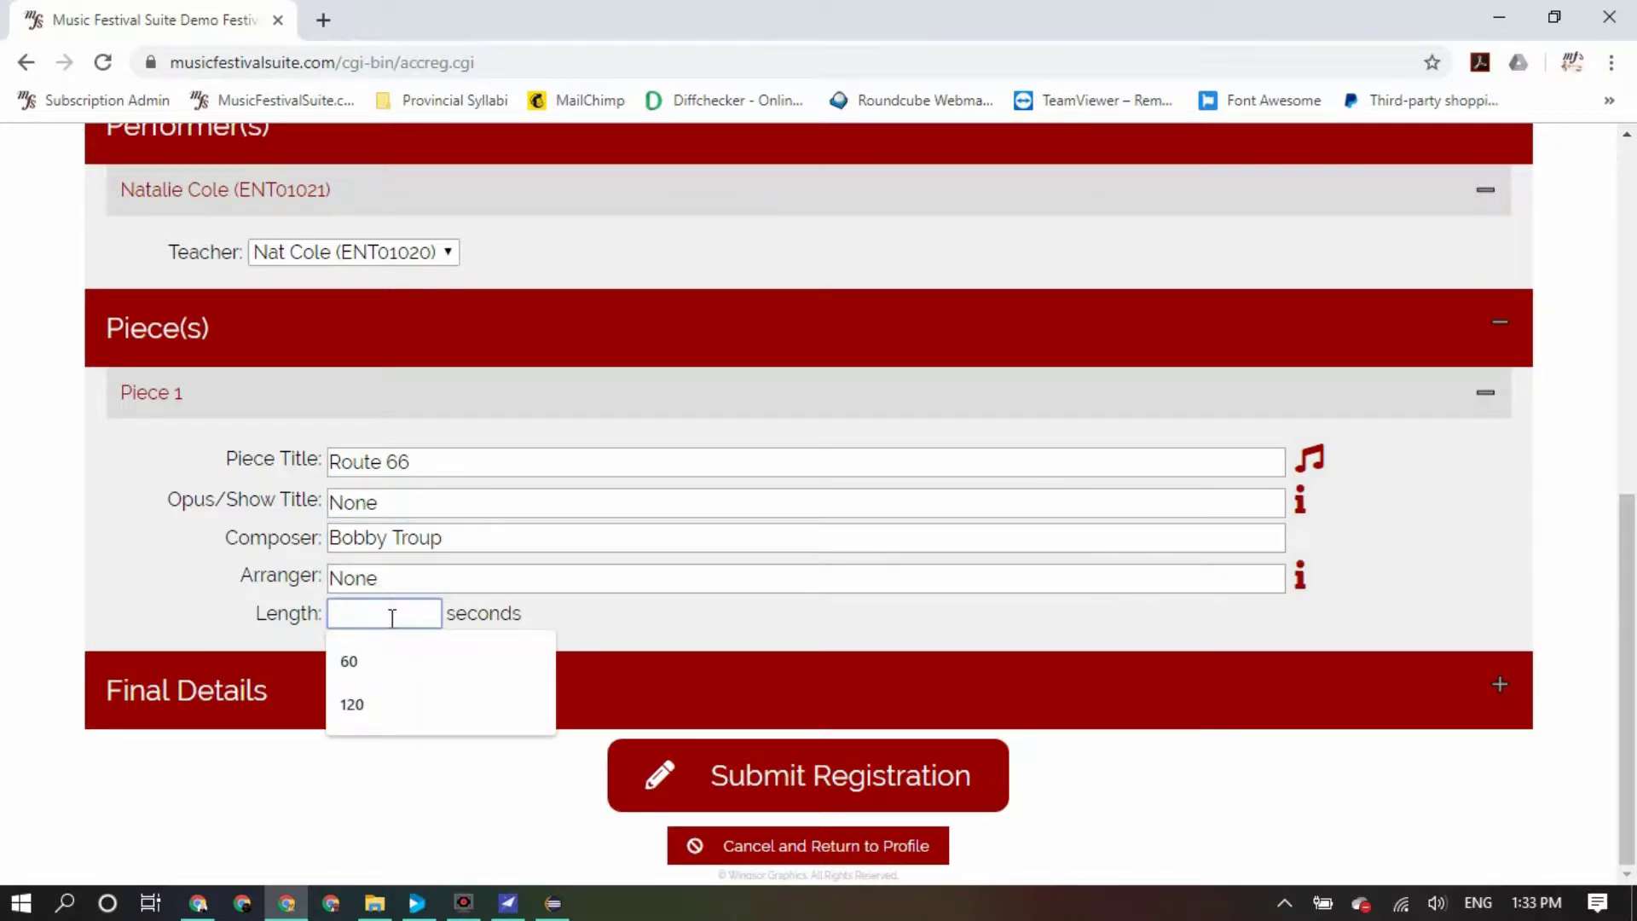
{"action": "type", "text": "180"}
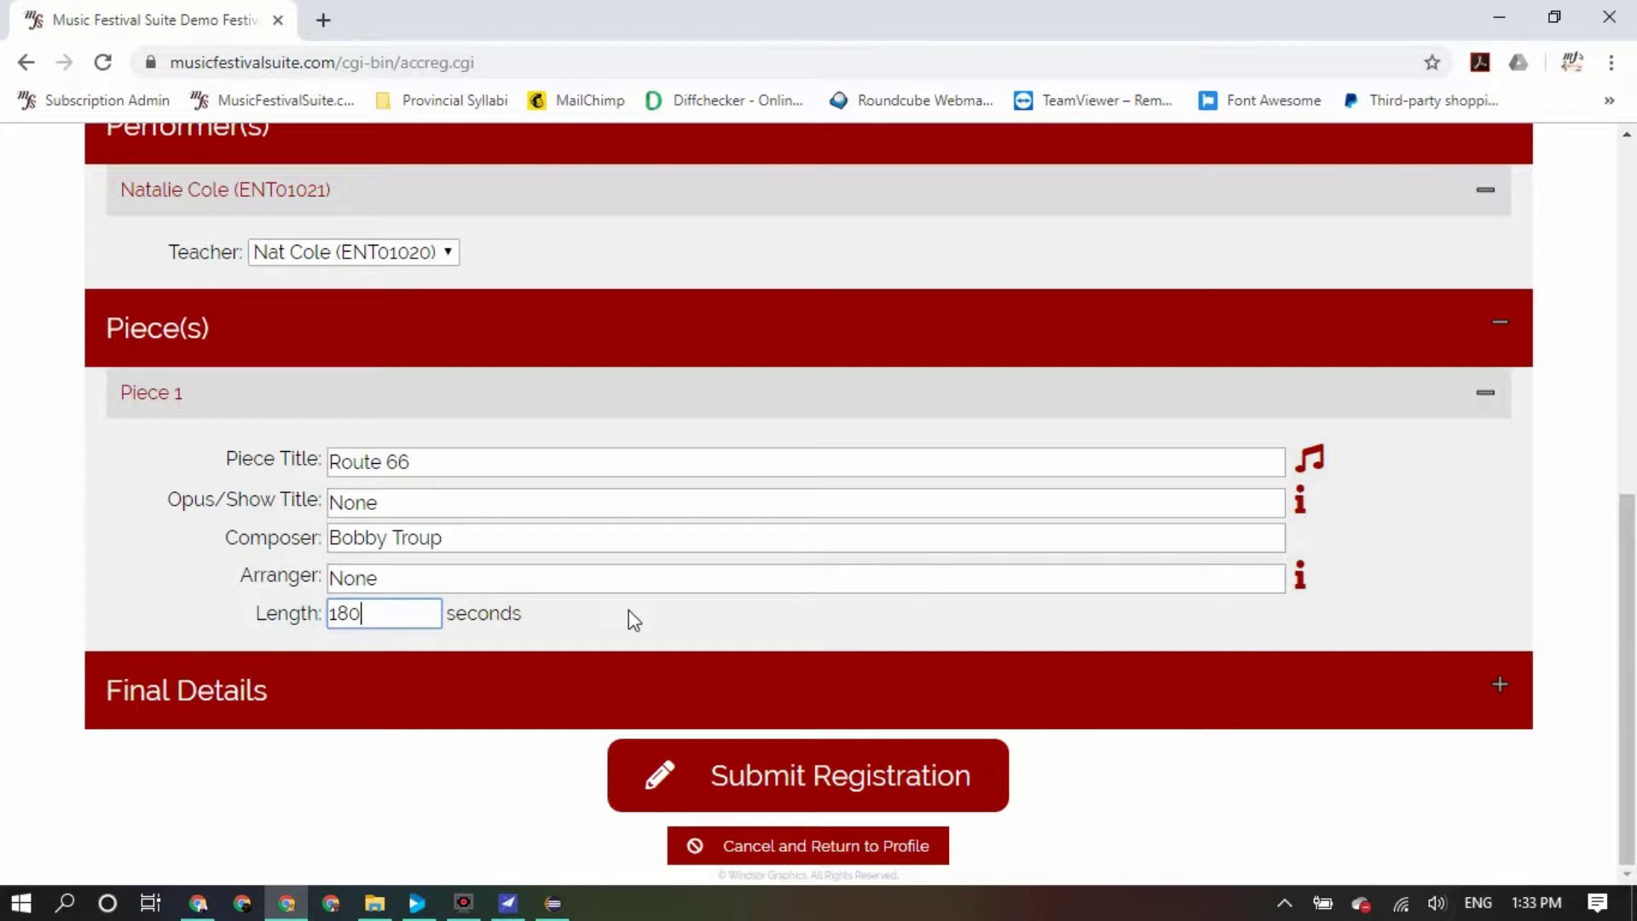
{"action": "left_click", "coordinate": [621, 673]}
Make the logged-in profile the payer and submit the registration
{"action": "scroll", "coordinate": [623, 682], "scroll_direction": "down", "scroll_amount": 2}
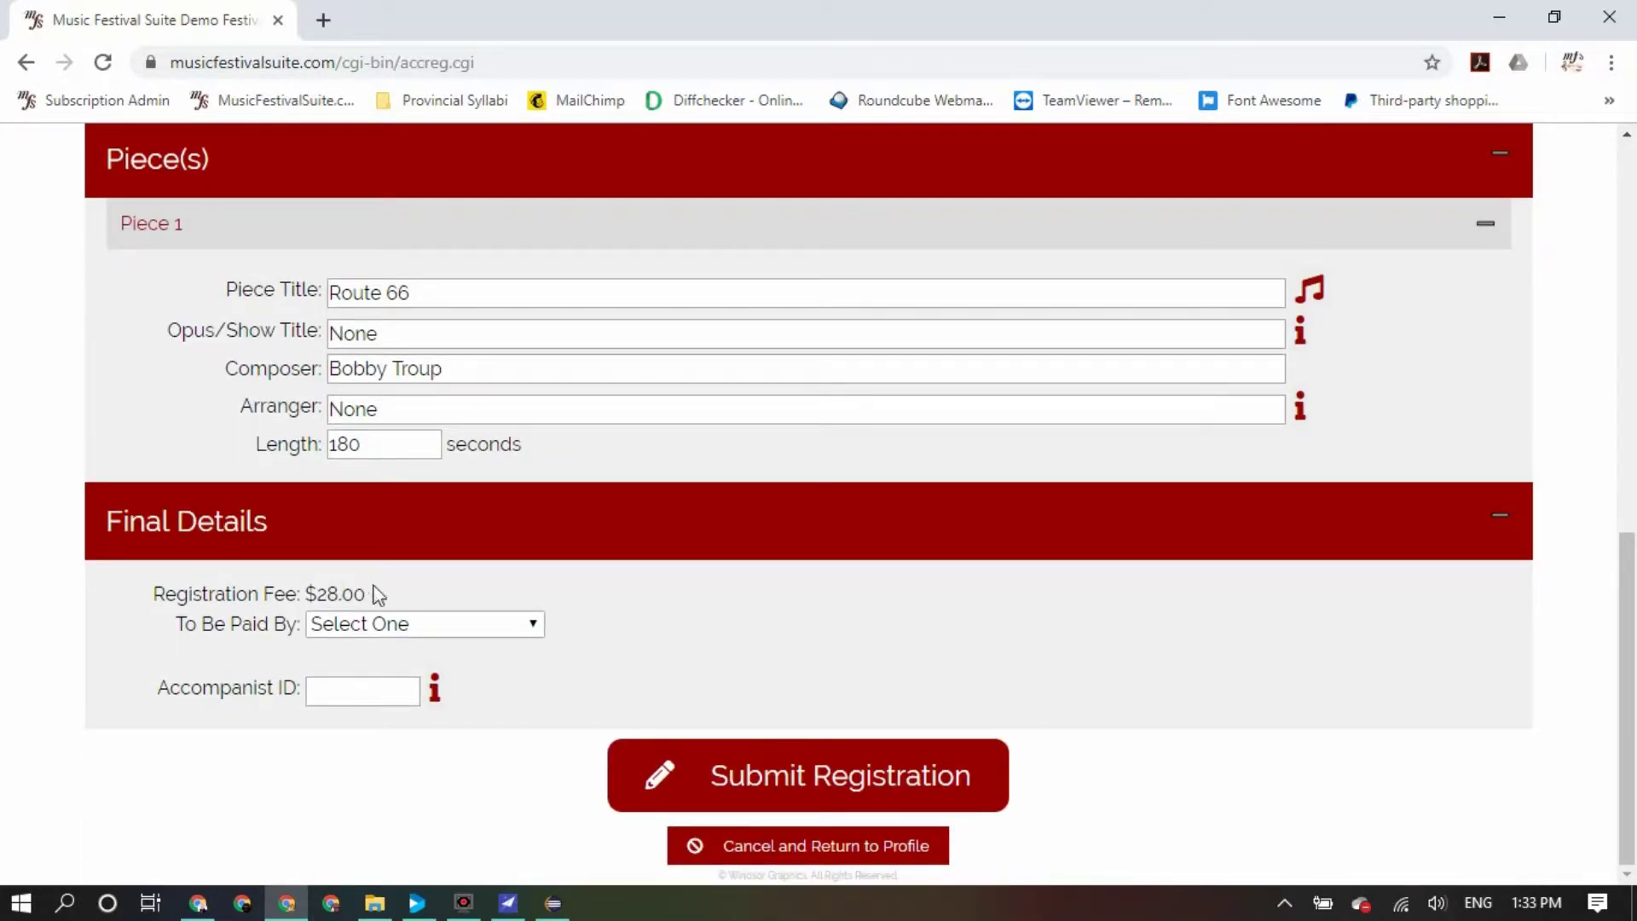
{"action": "left_click", "coordinate": [407, 625]}
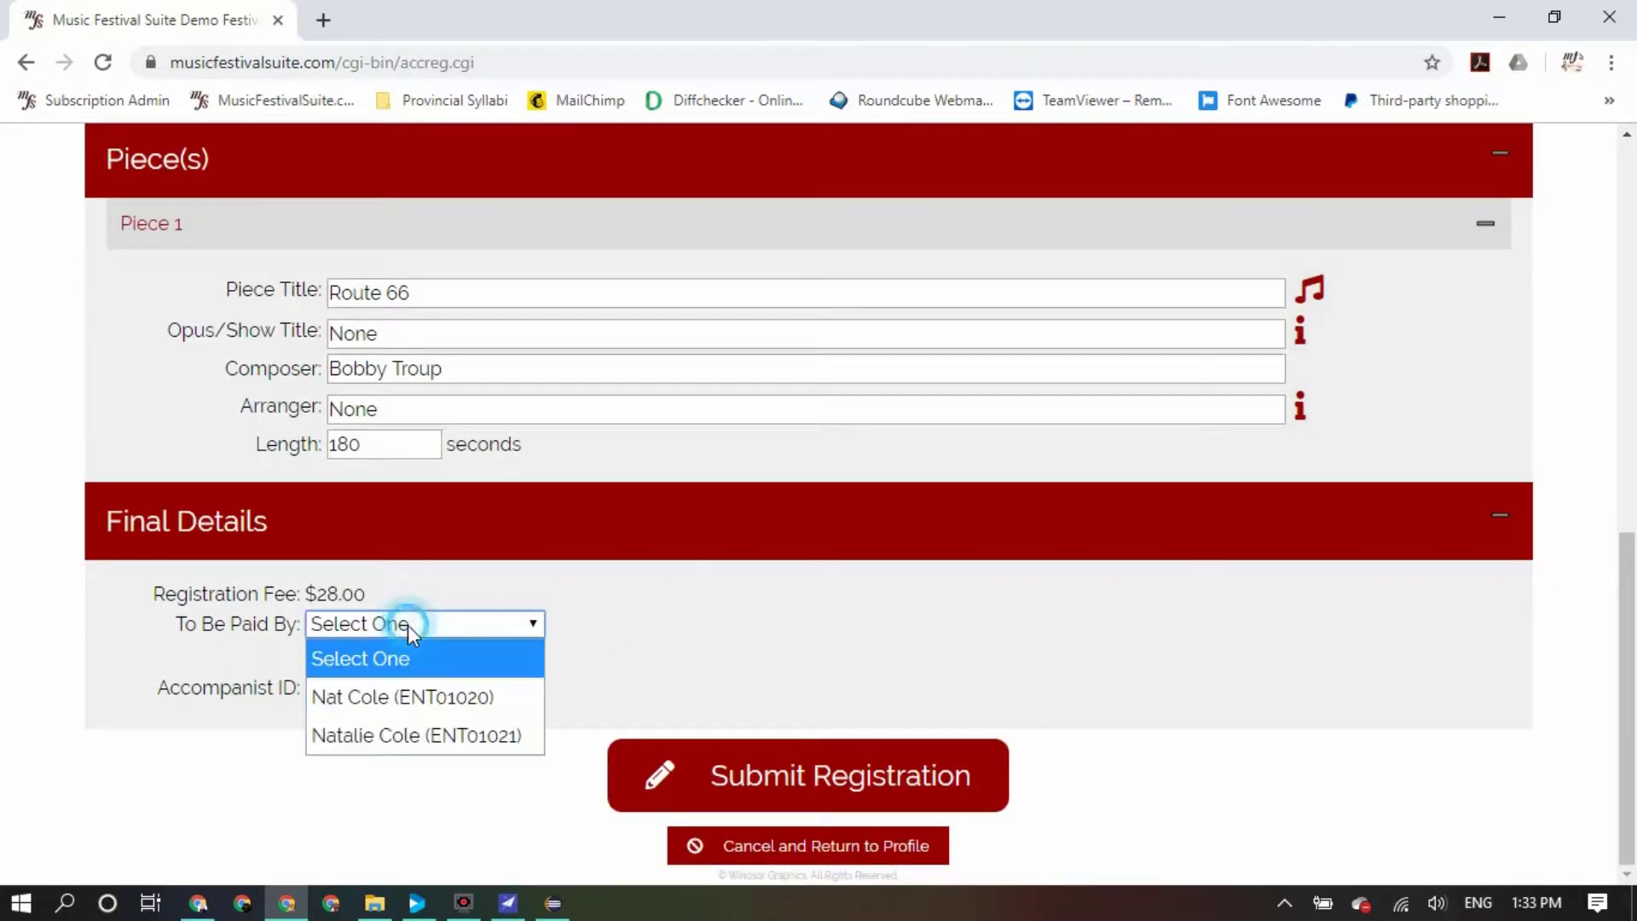
{"action": "left_click", "coordinate": [431, 699]}
{"action": "mouse_move", "coordinate": [434, 692]}
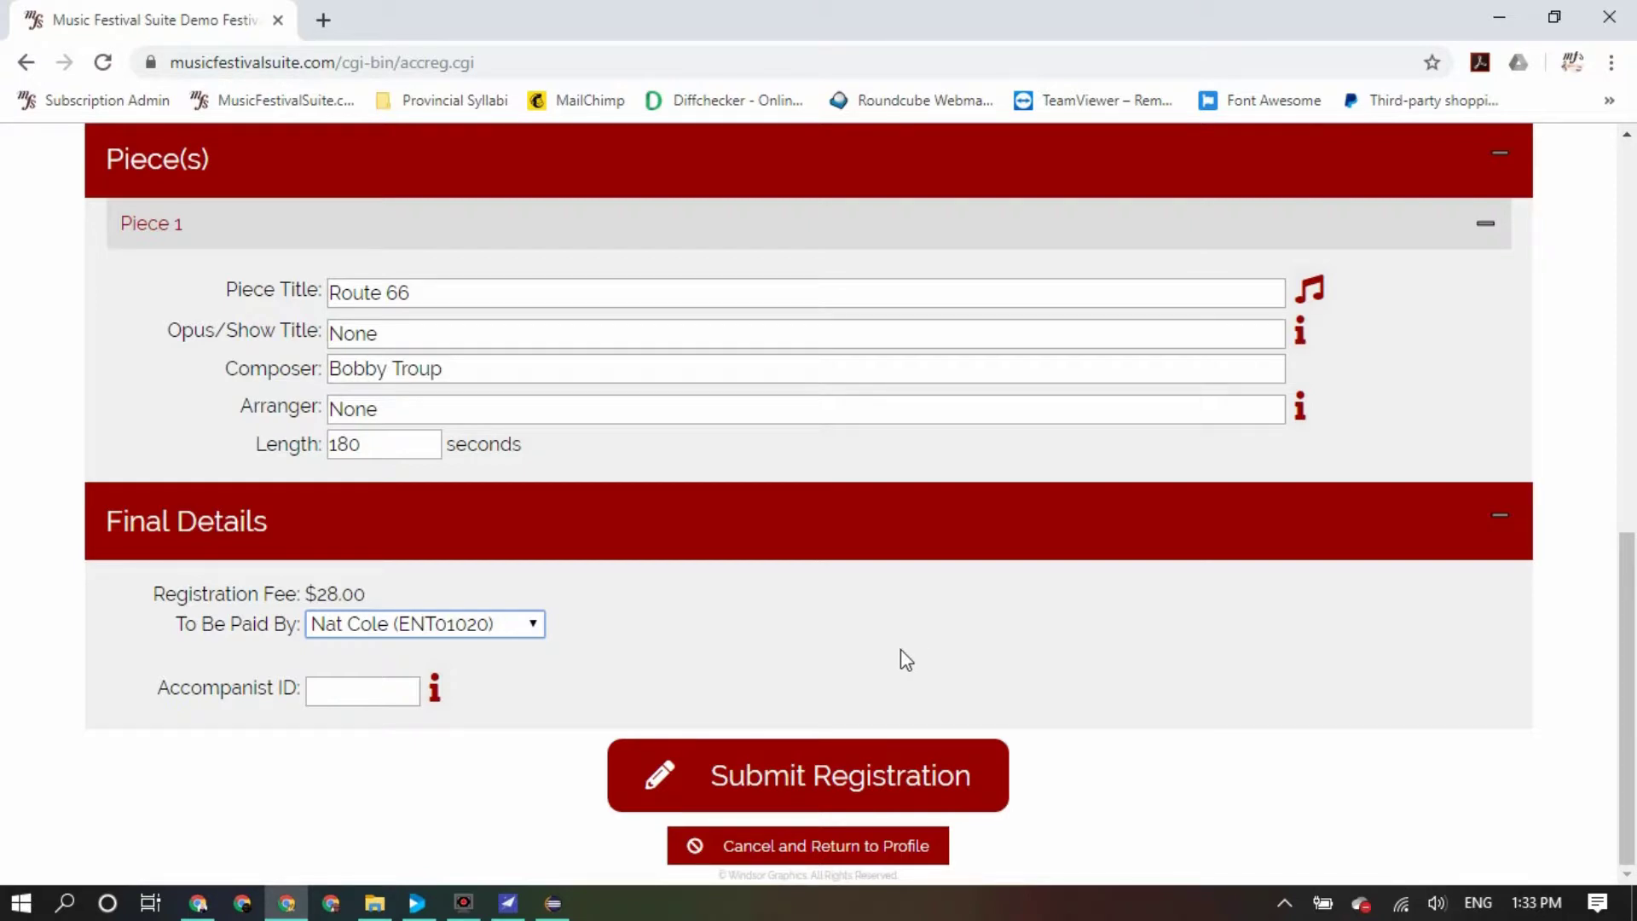
{"action": "left_click", "coordinate": [819, 790]}
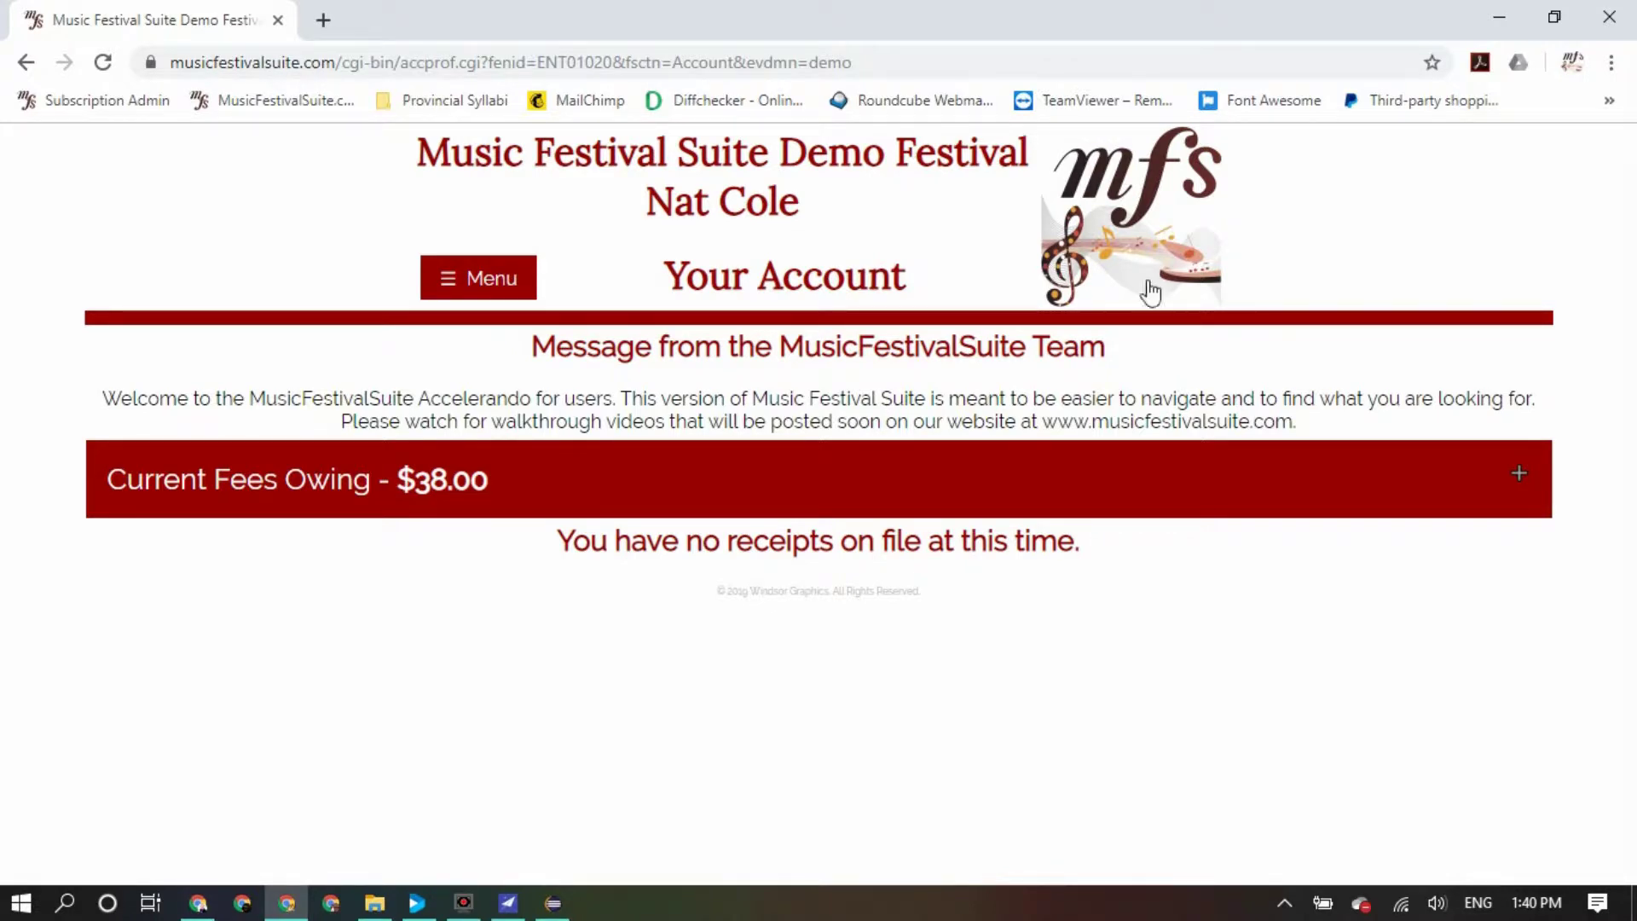
Show the itemised $38.00 fees owing and pay the invoice online via PayPal
{"action": "left_click", "coordinate": [891, 508]}
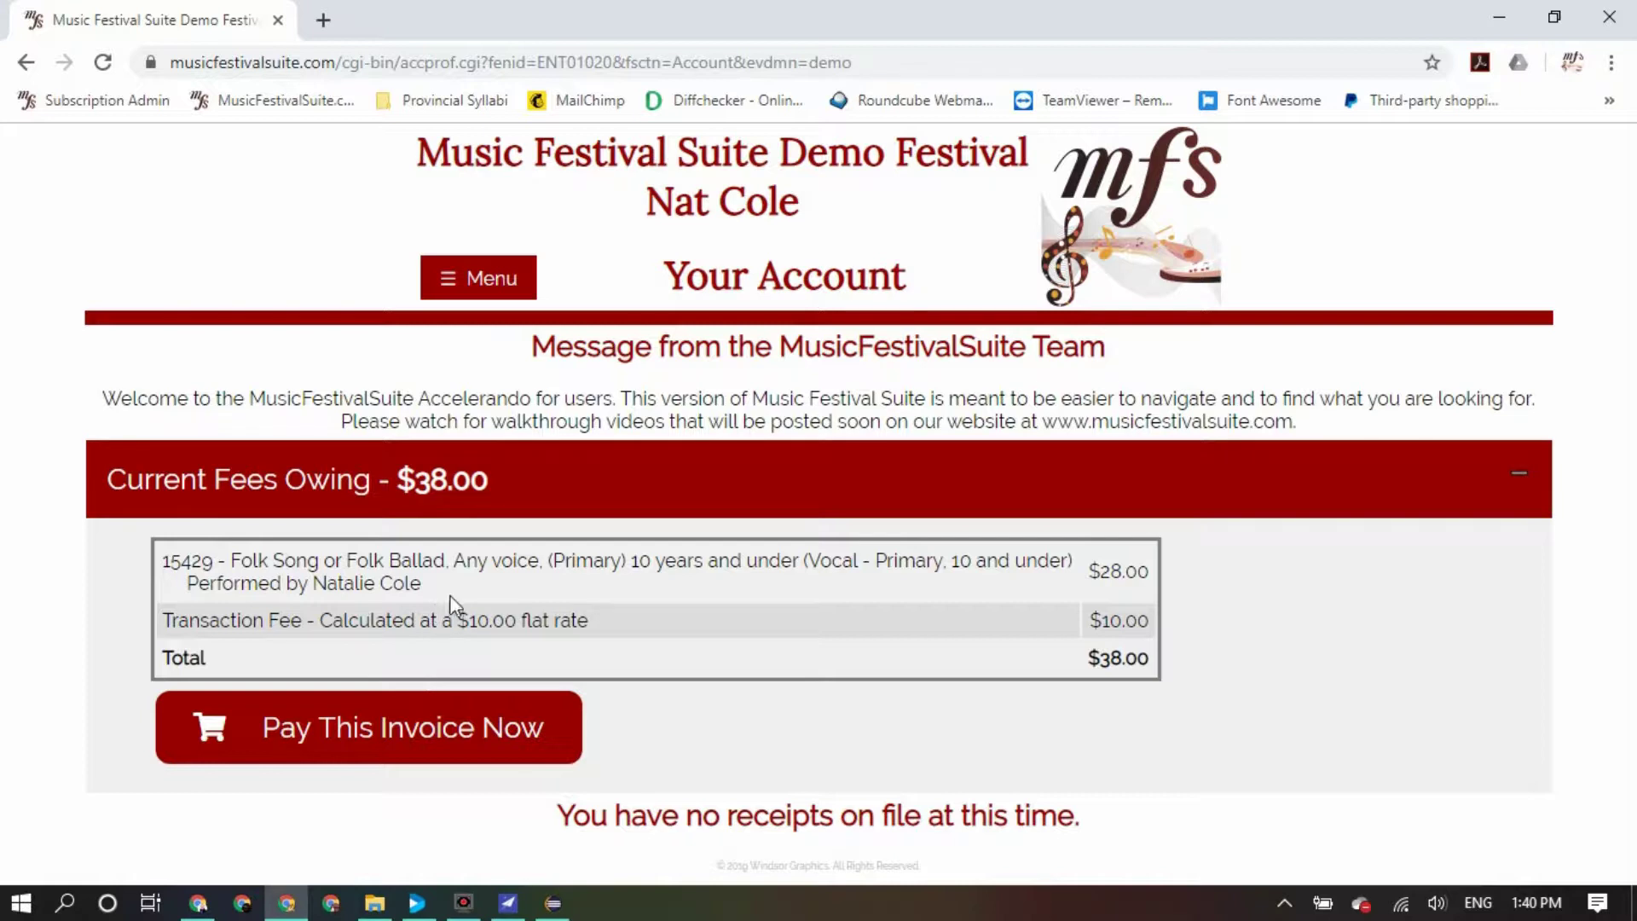
{"action": "left_click", "coordinate": [410, 735]}
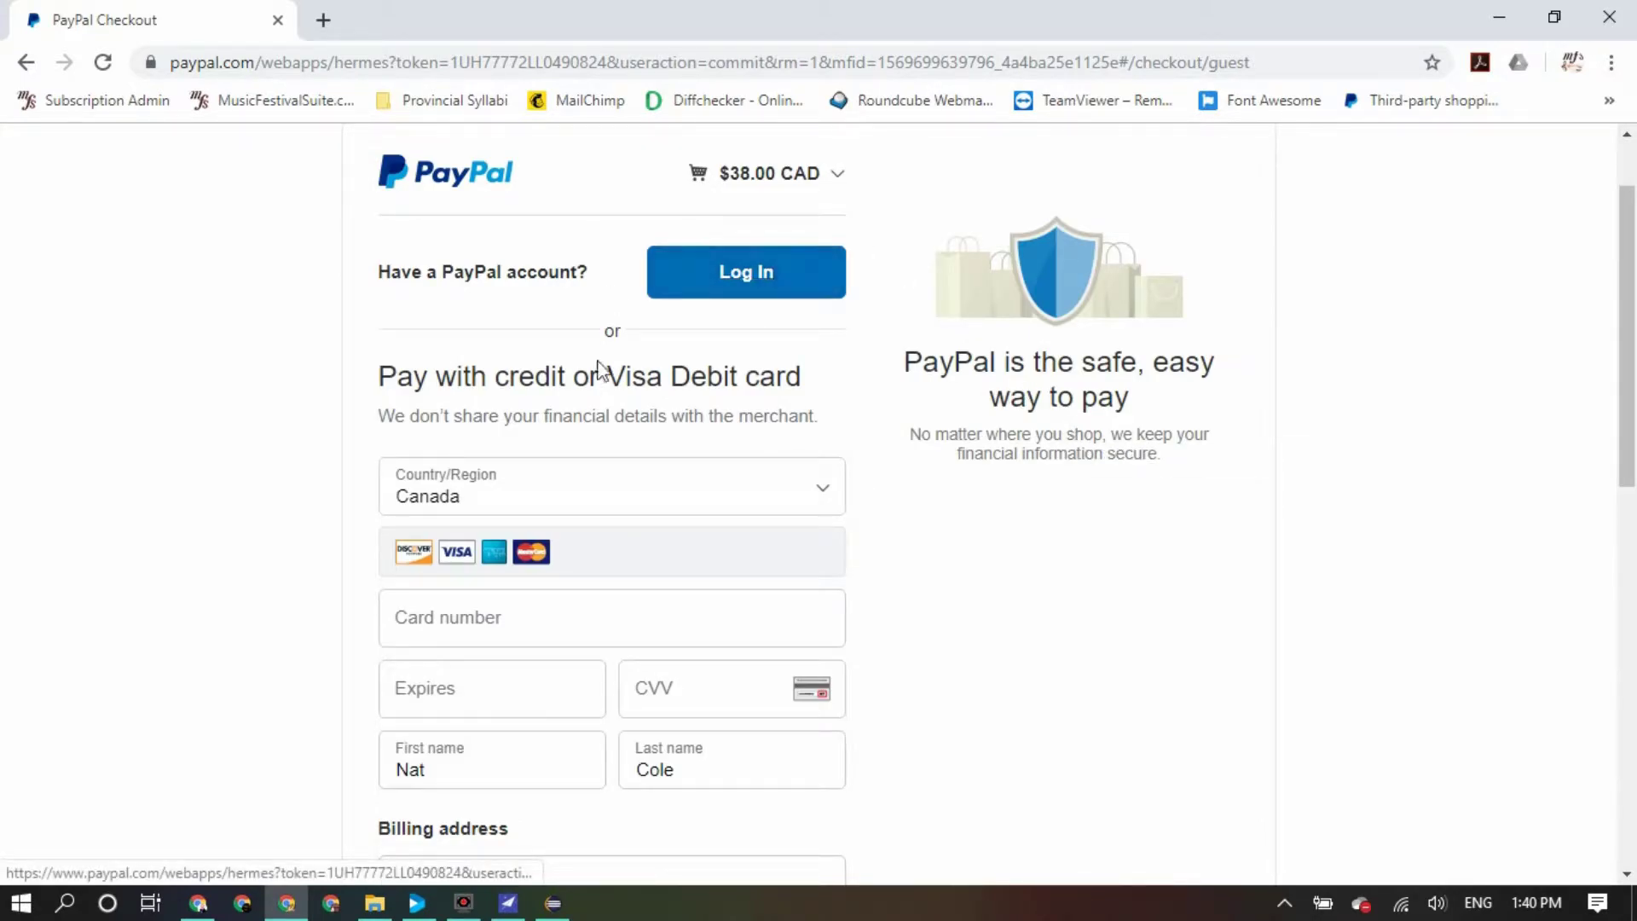
Review the PayPal guest checkout form, then list the $28.00 test payment under Previous Payments Received
{"action": "double_click", "coordinate": [609, 331]}
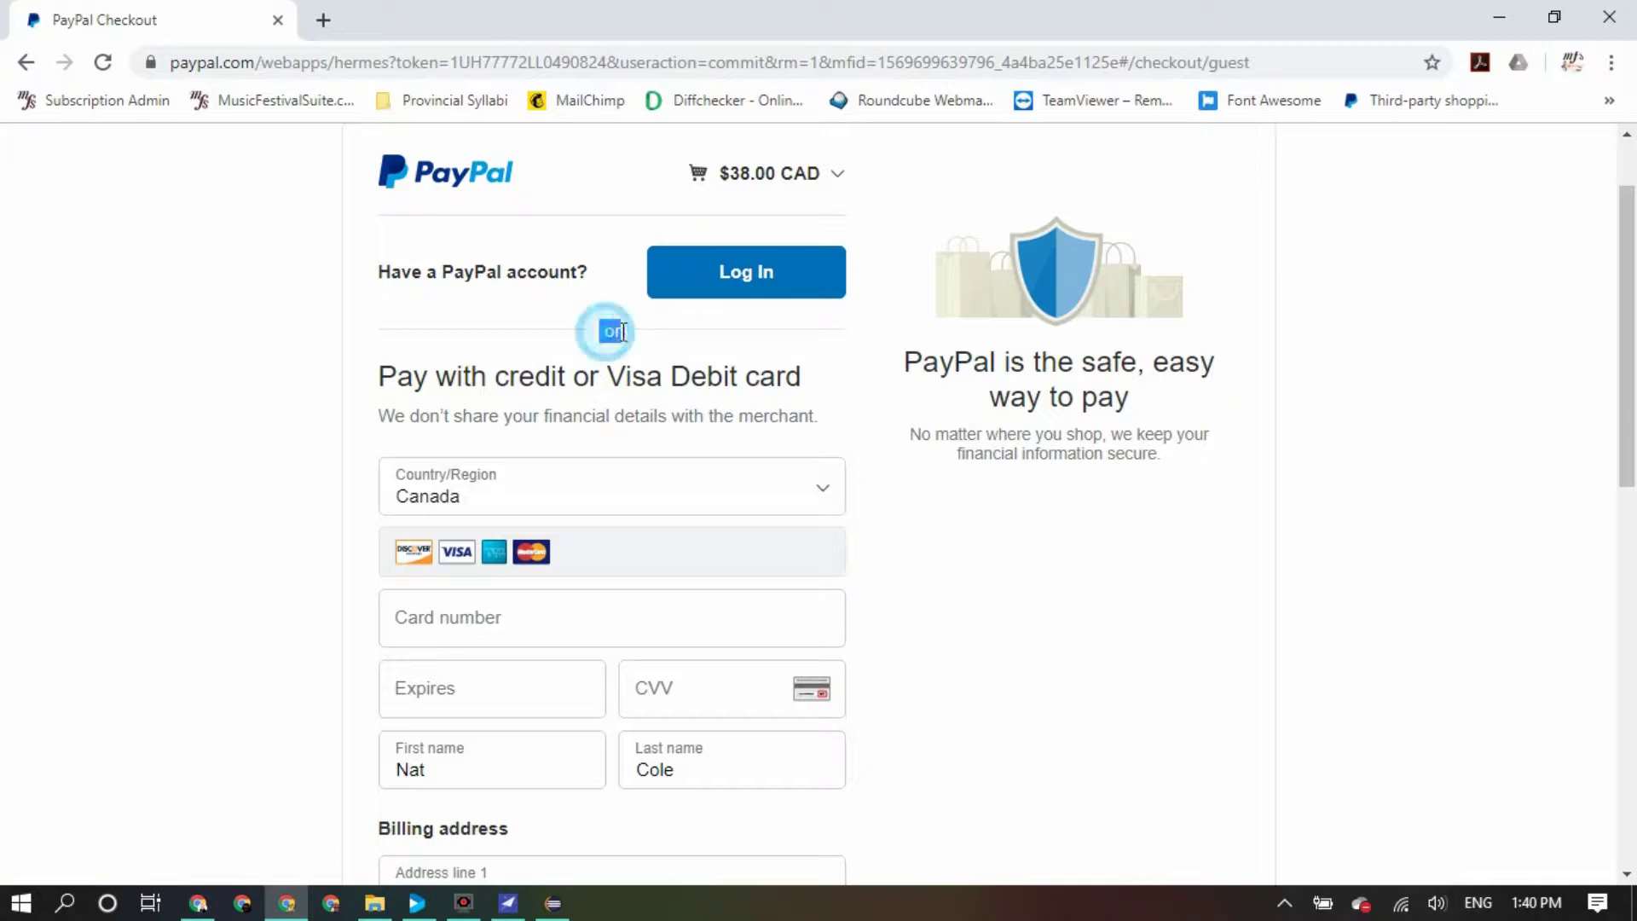
{"action": "left_click", "coordinate": [849, 404]}
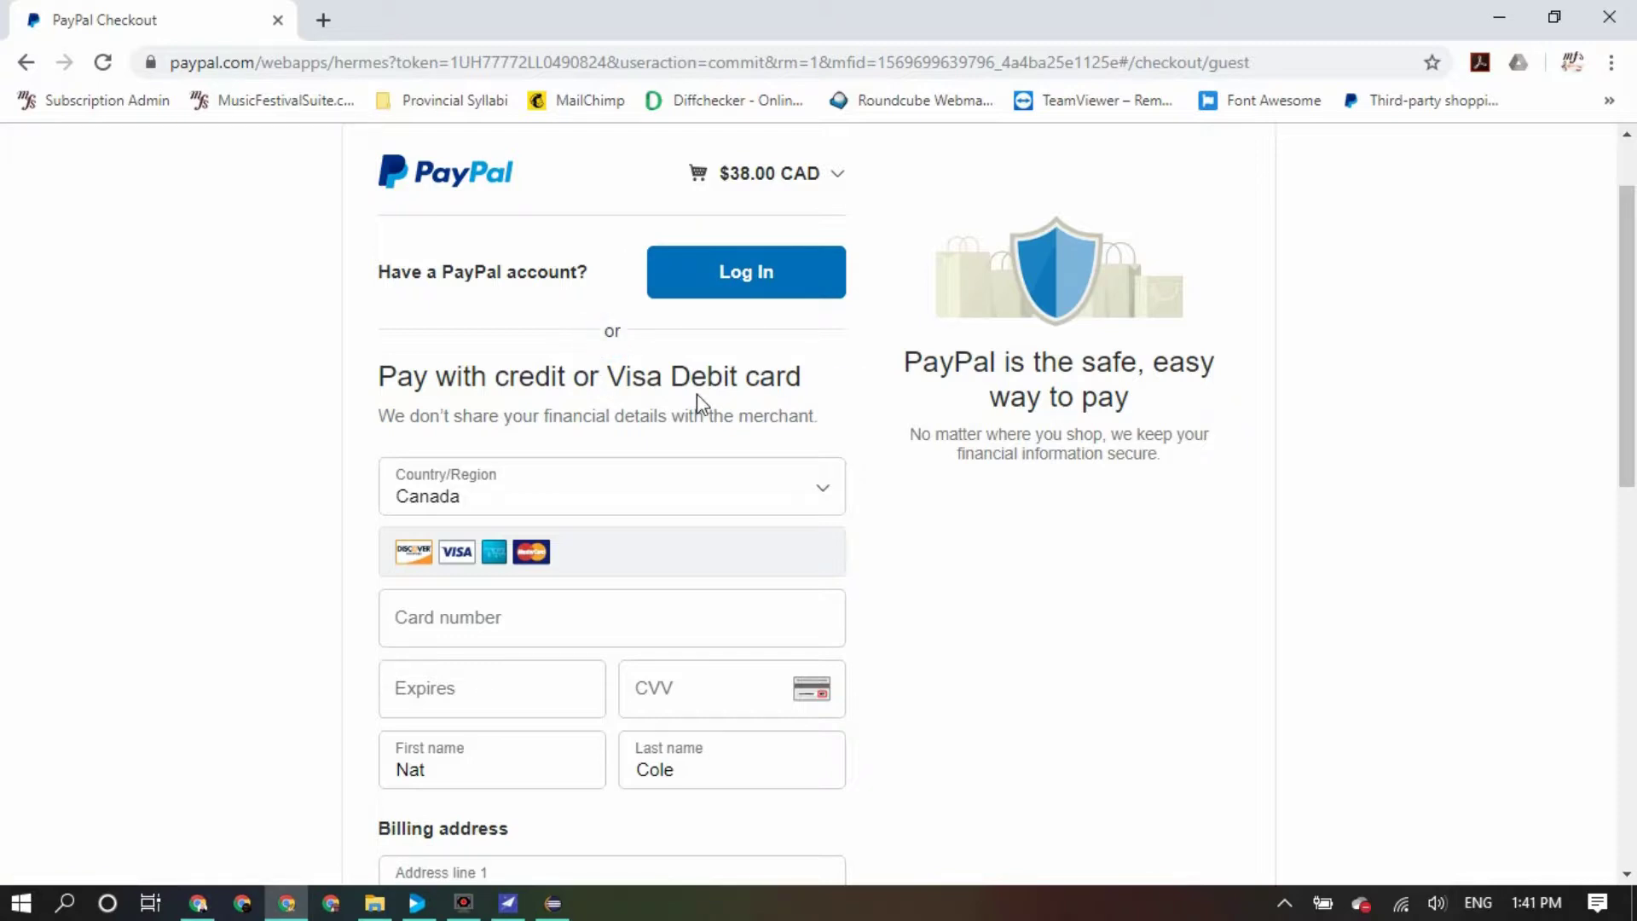
{"action": "scroll", "coordinate": [921, 437], "scroll_direction": "down", "scroll_amount": 7}
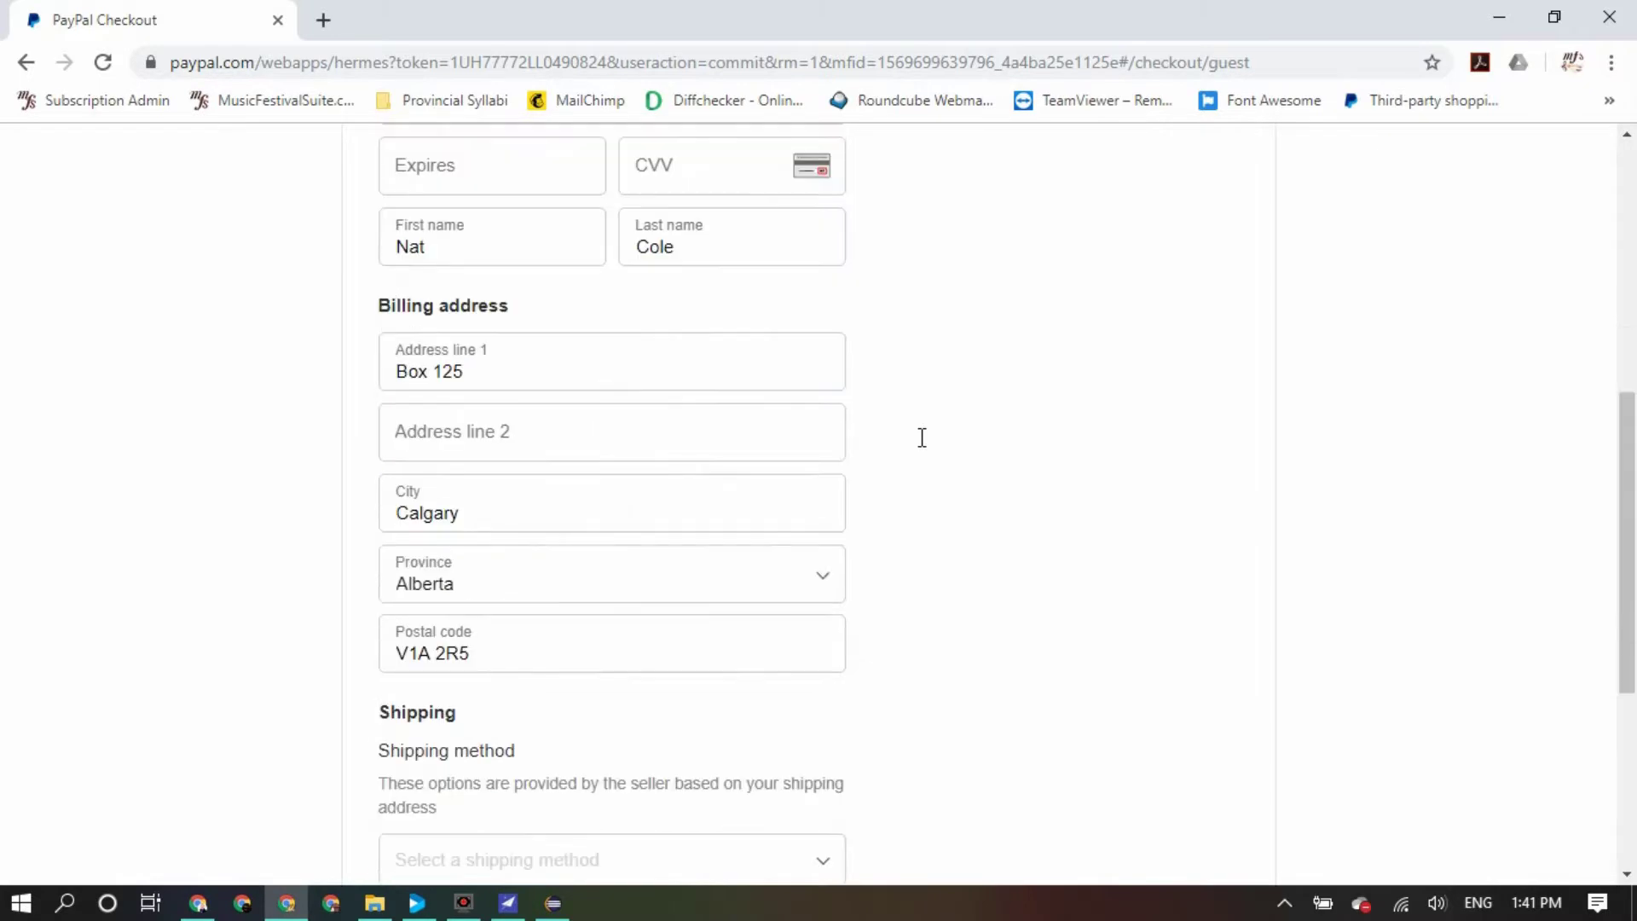
{"action": "scroll", "coordinate": [921, 437], "scroll_direction": "up", "scroll_amount": 10}
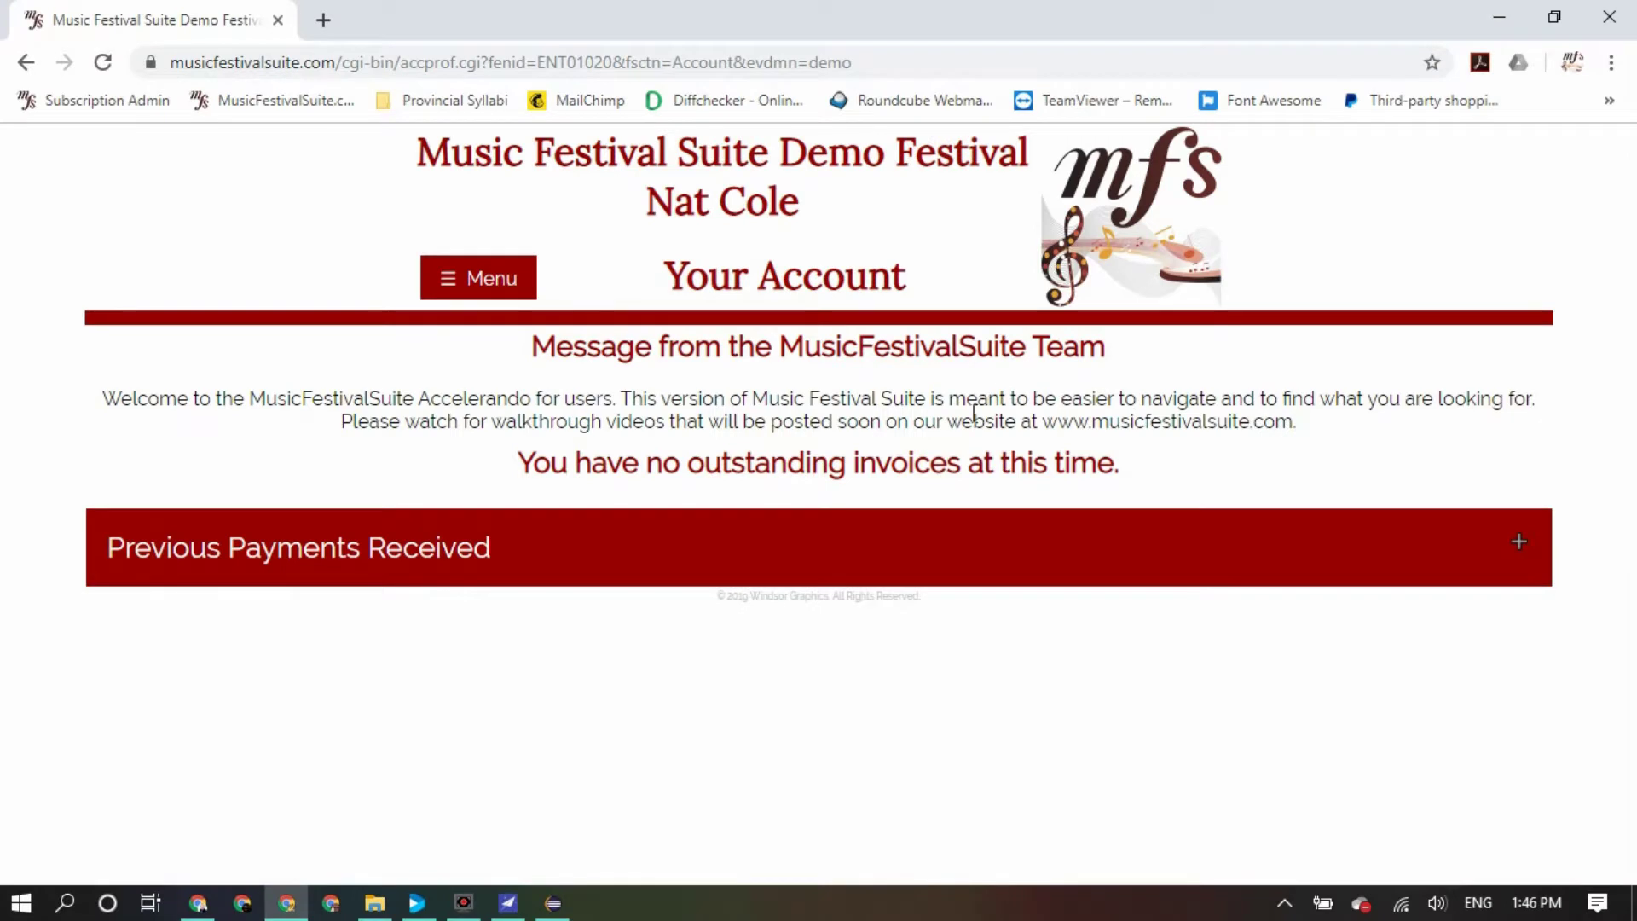
{"action": "left_click", "coordinate": [910, 545]}
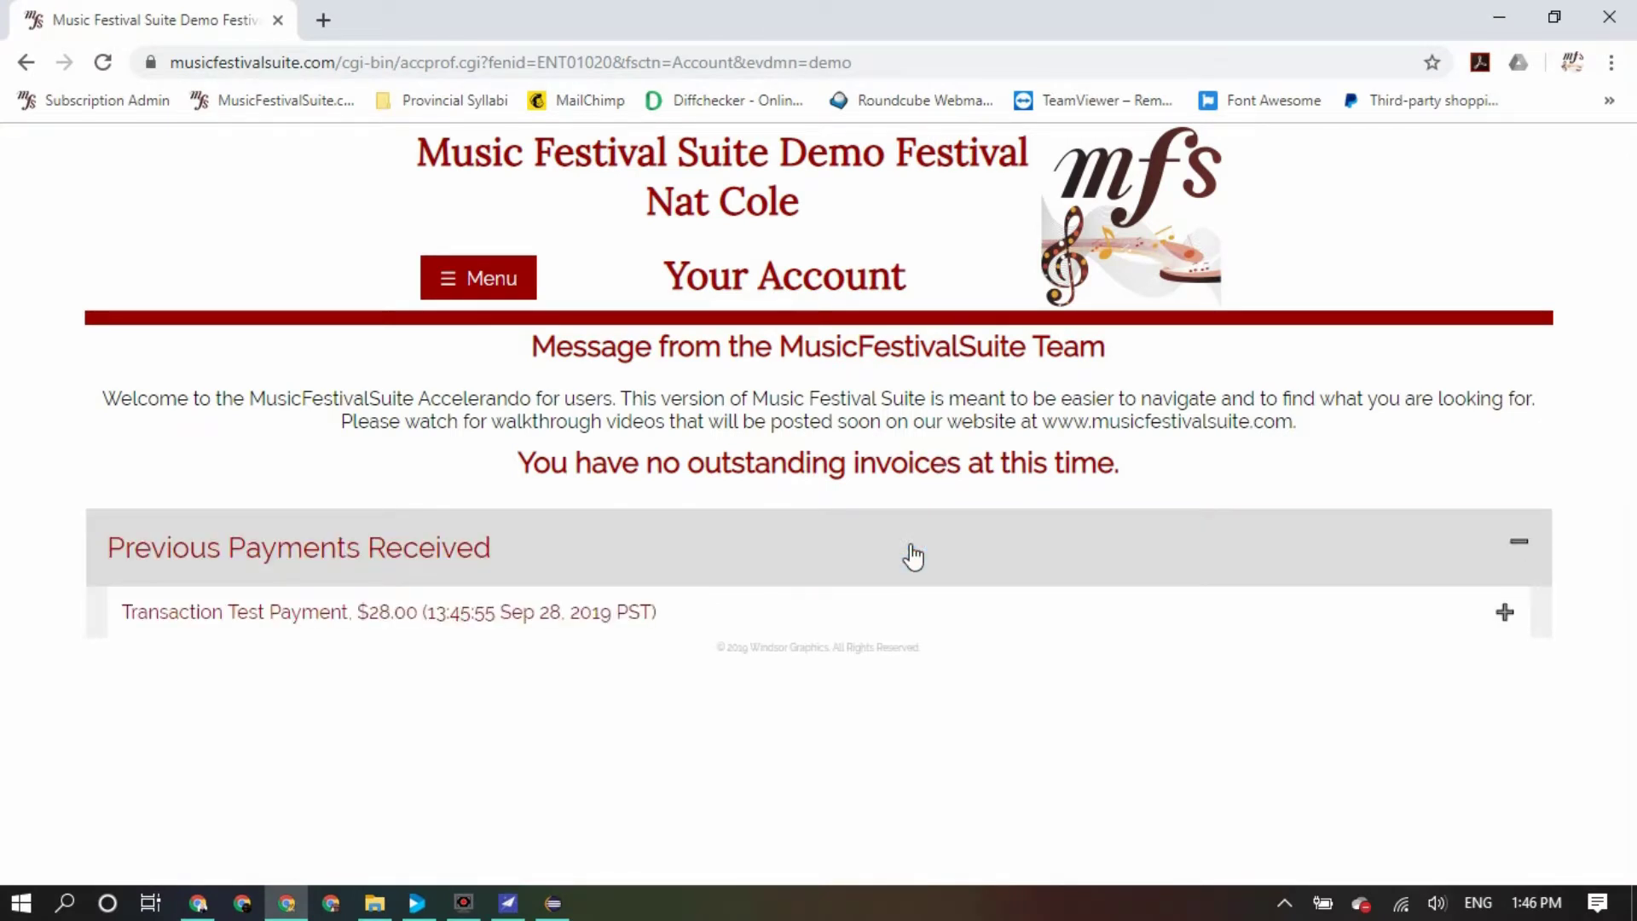
View the test payment details, then open the paid class 15429 Route 66 registration under teacher registrations
{"action": "left_click", "coordinate": [600, 618]}
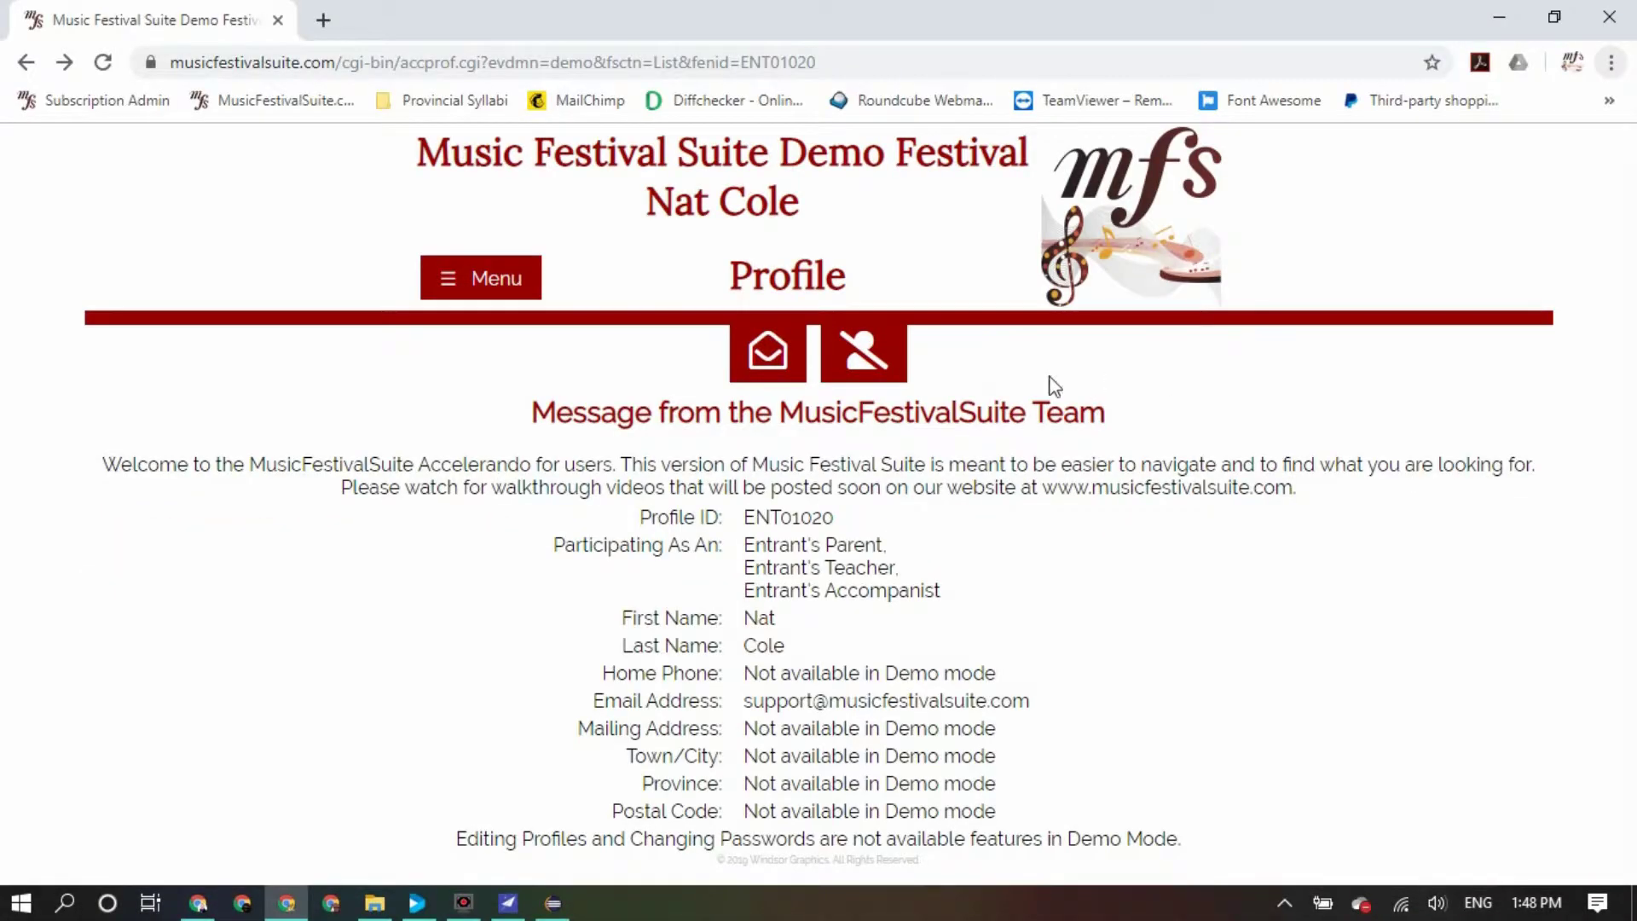
{"action": "left_click", "coordinate": [438, 278]}
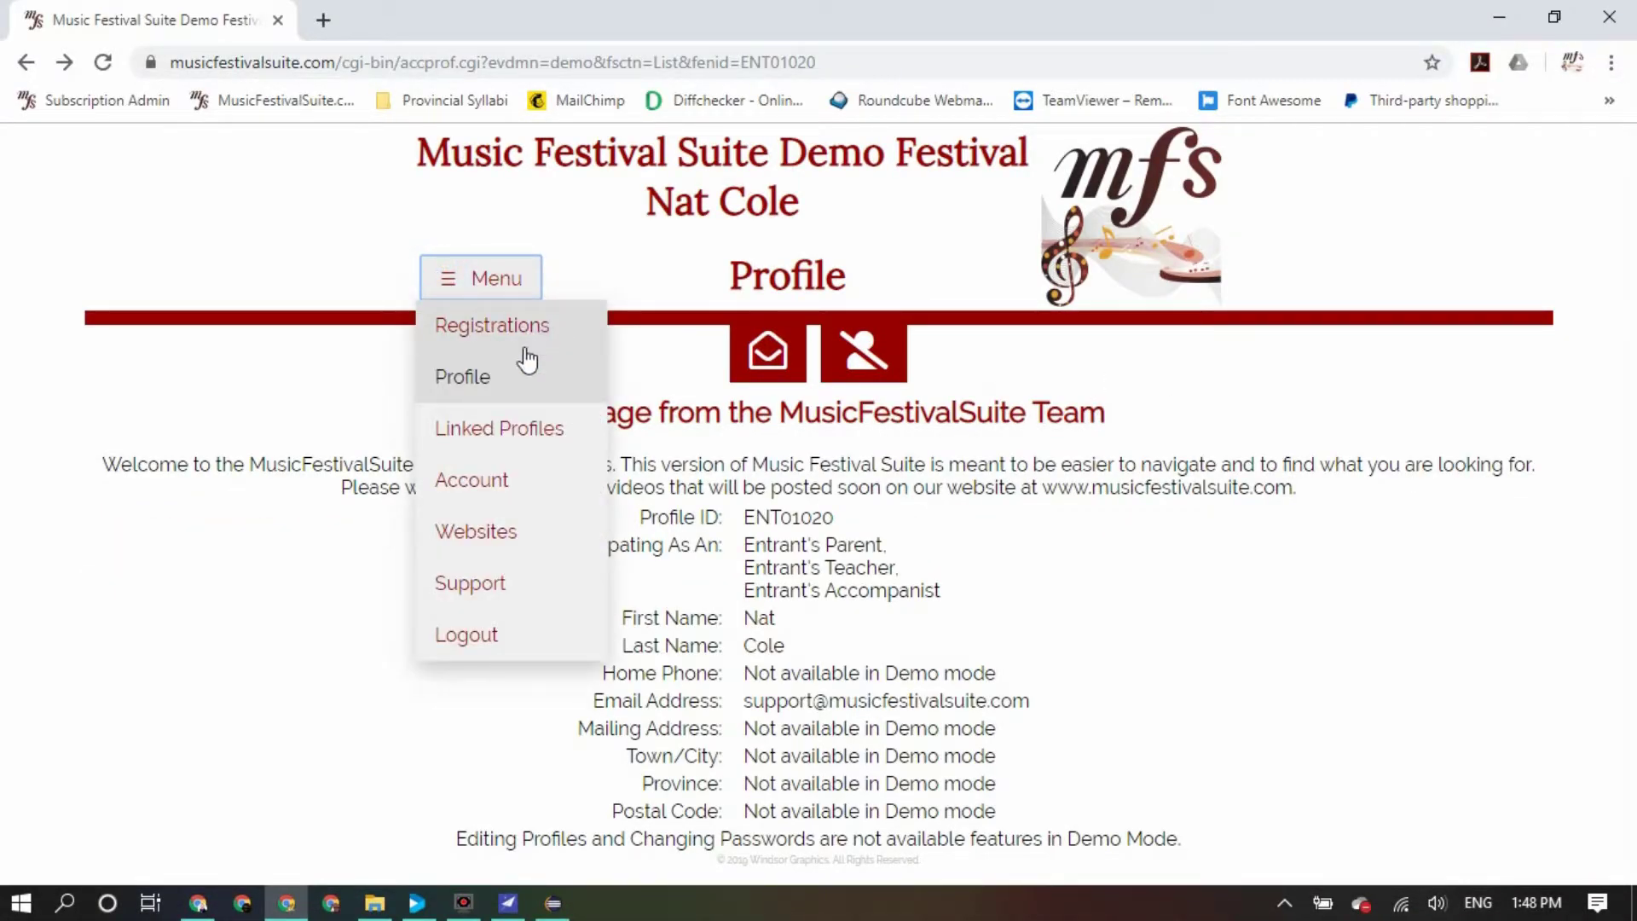
{"action": "left_click", "coordinate": [479, 329]}
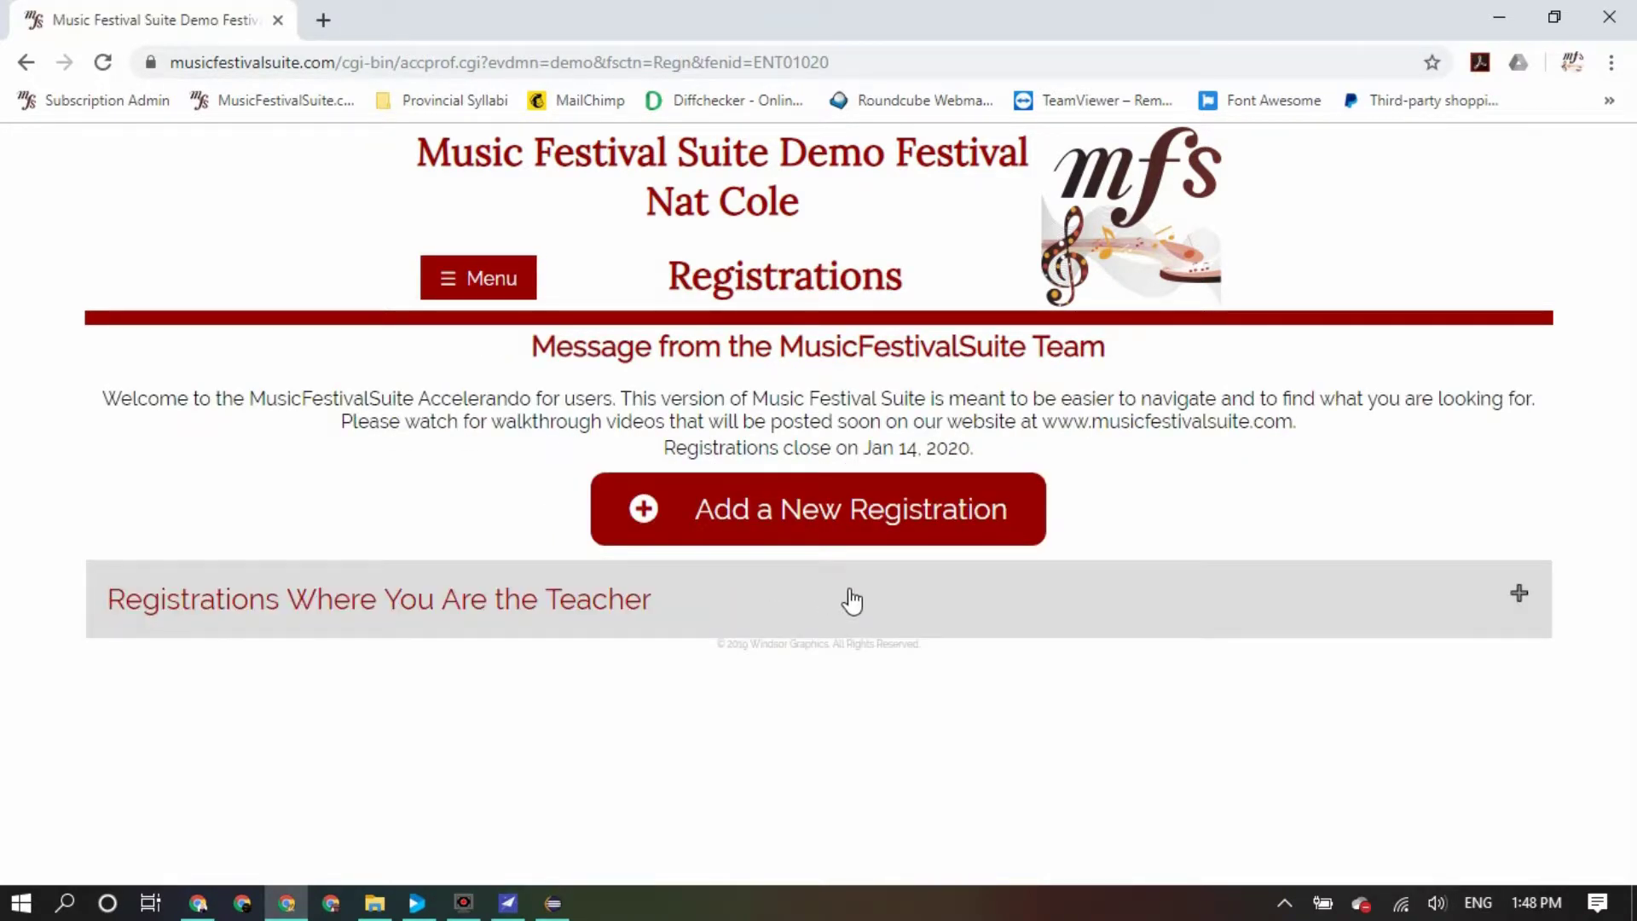
{"action": "left_click", "coordinate": [851, 599]}
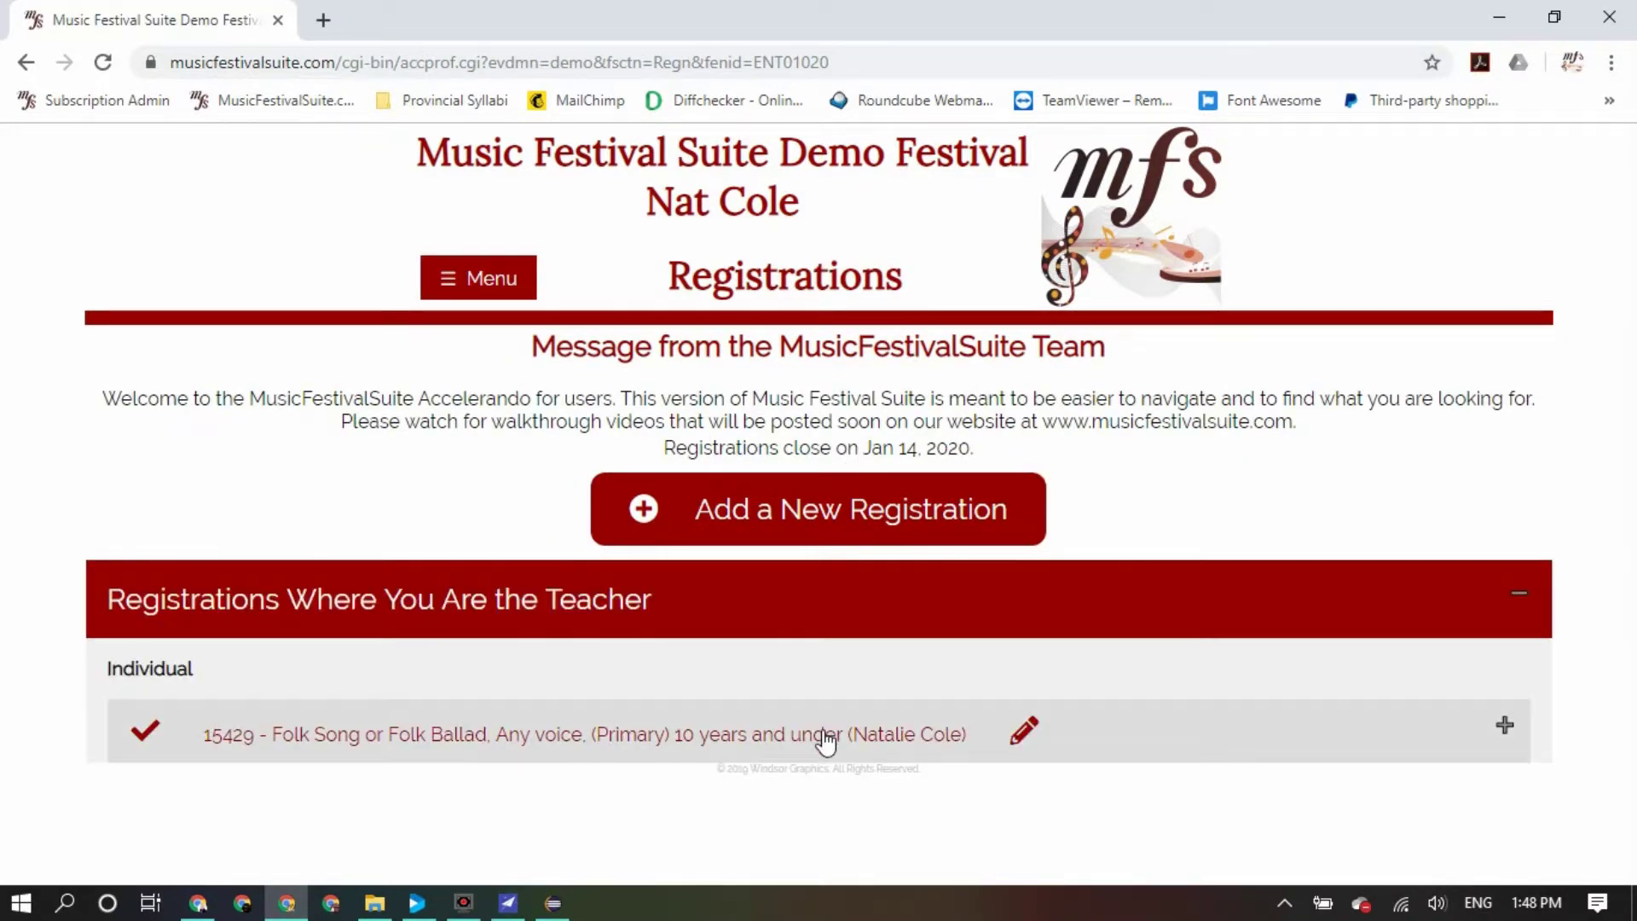
{"action": "mouse_move", "coordinate": [146, 745]}
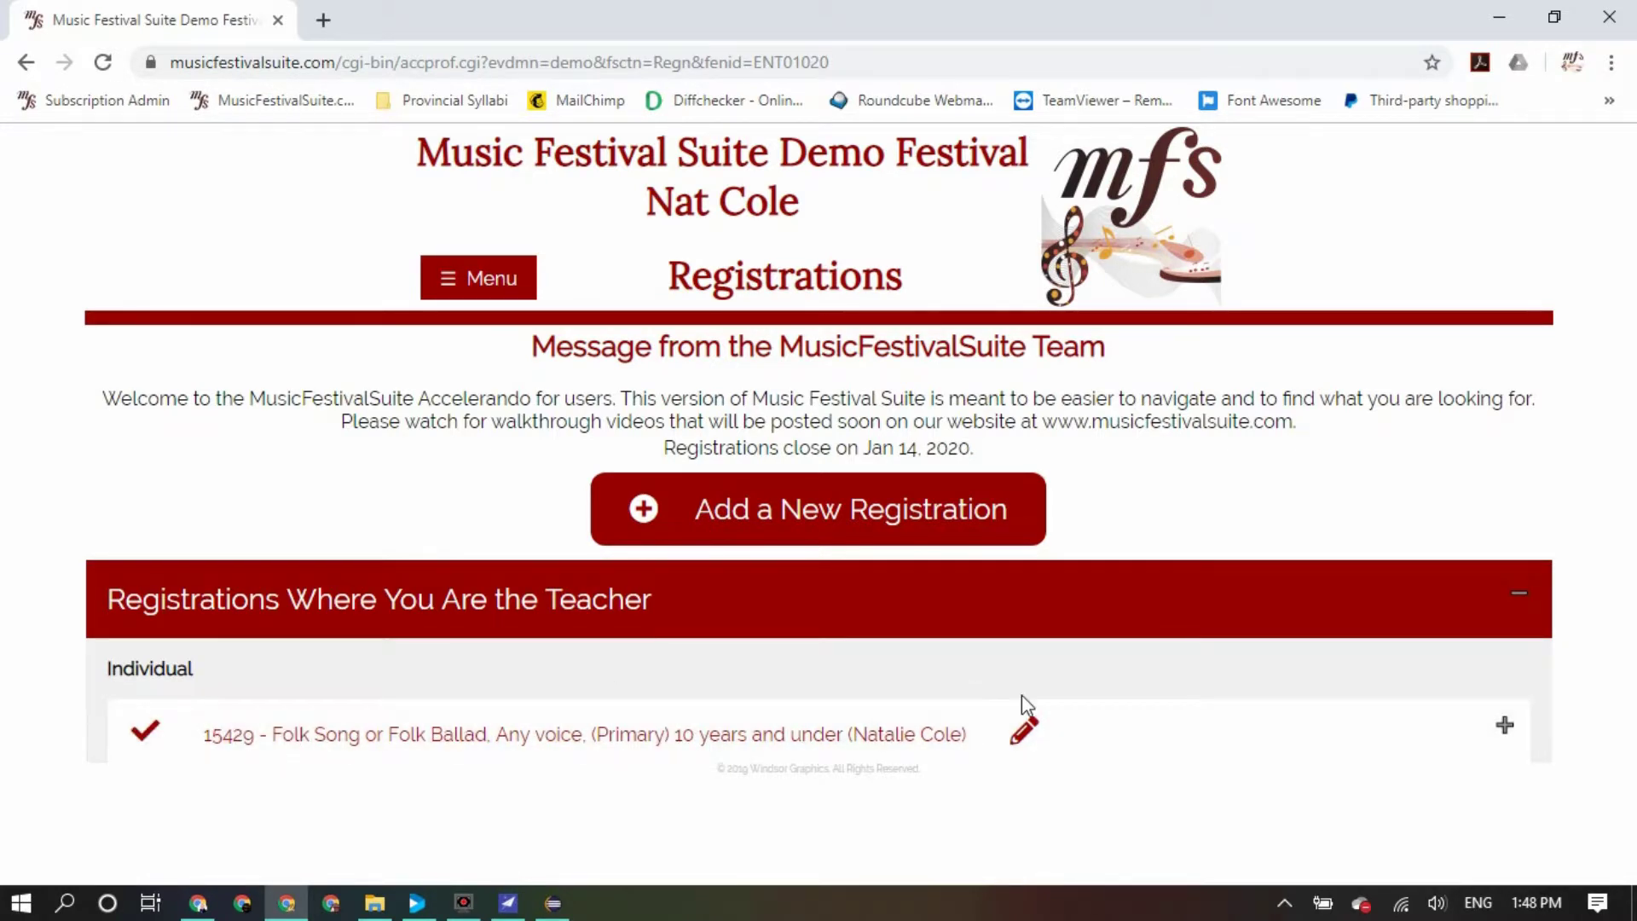
{"action": "left_click", "coordinate": [871, 746]}
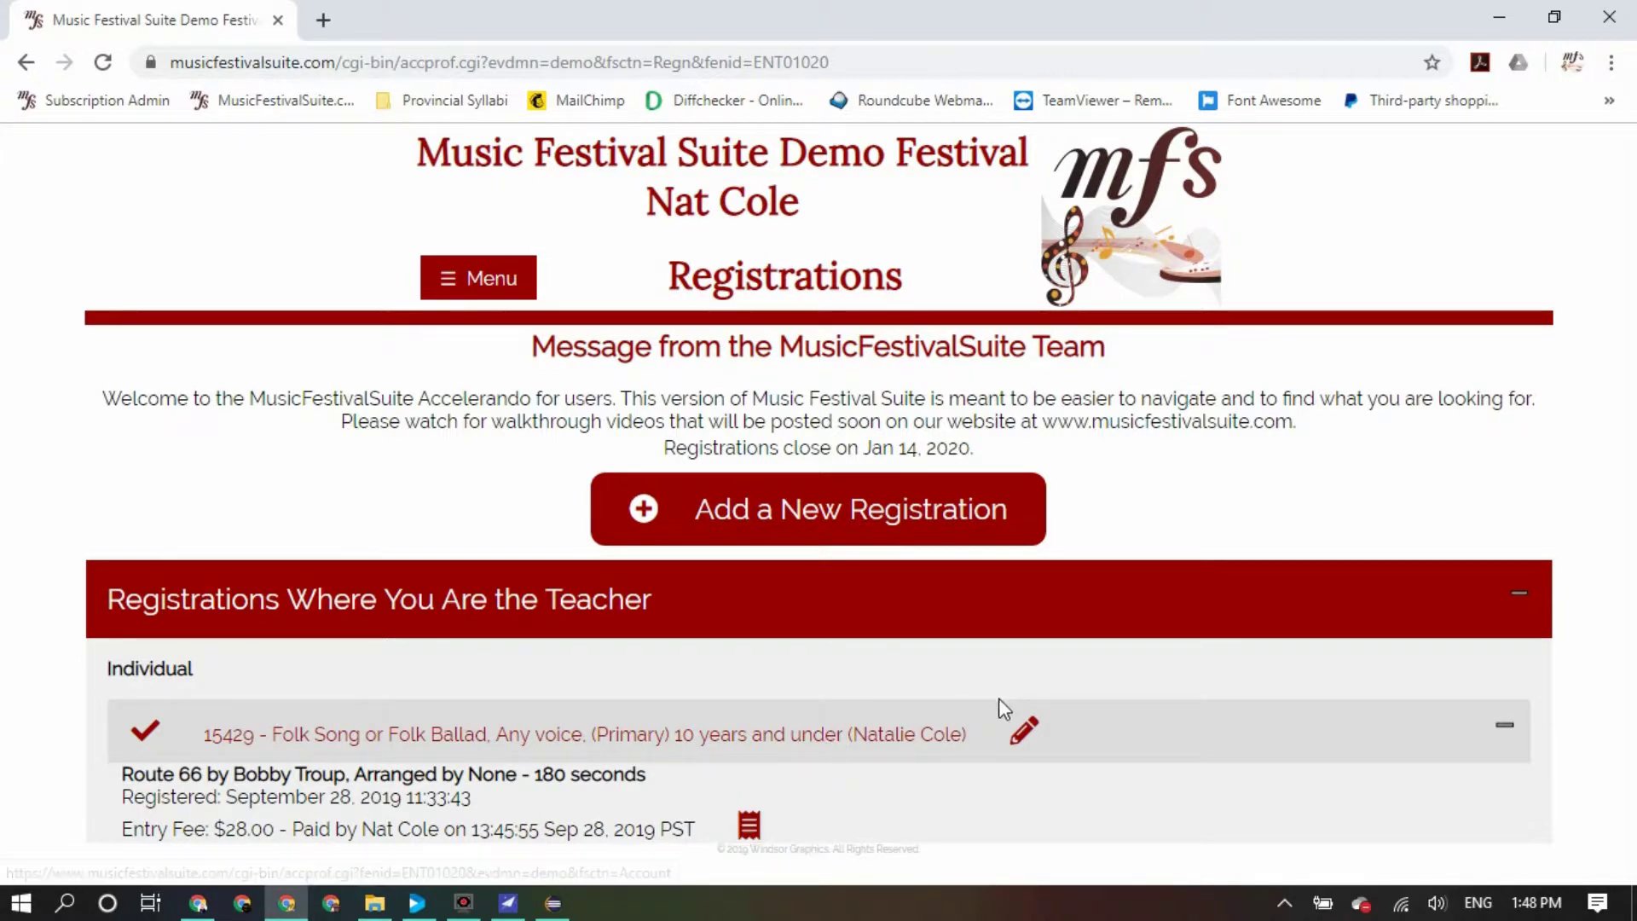
Open the class 15429 folk-song registration for editing and review Piece 1, Route 66 (180 seconds)
{"action": "left_click", "coordinate": [1024, 733]}
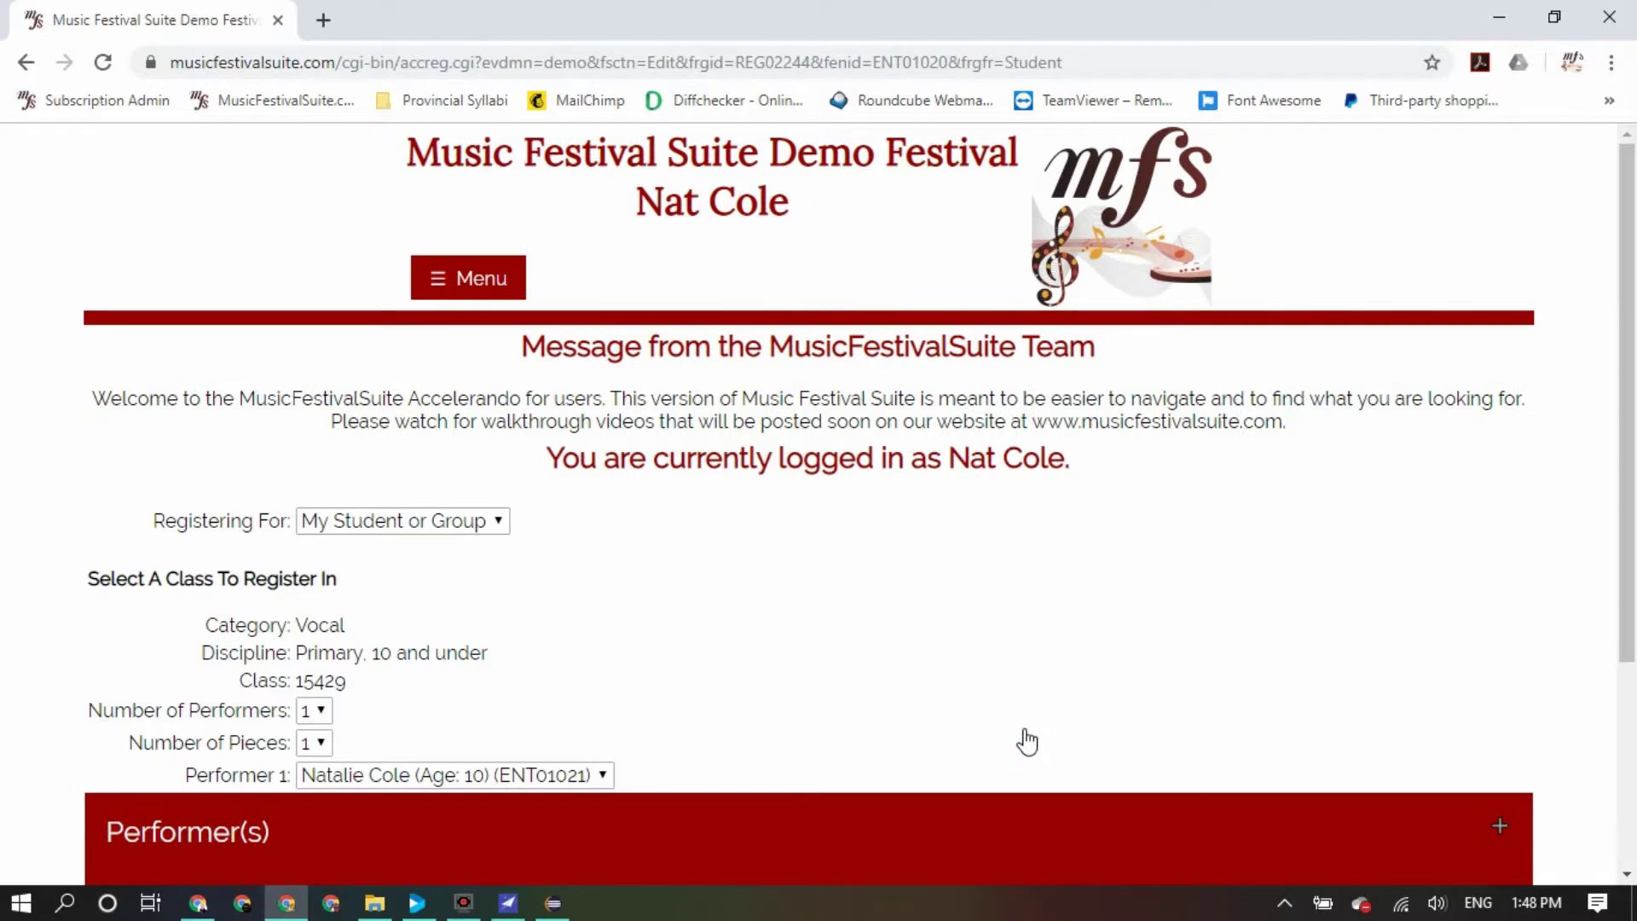
{"action": "scroll", "coordinate": [887, 626], "scroll_direction": "down", "scroll_amount": 3}
{"action": "left_click", "coordinate": [888, 625]}
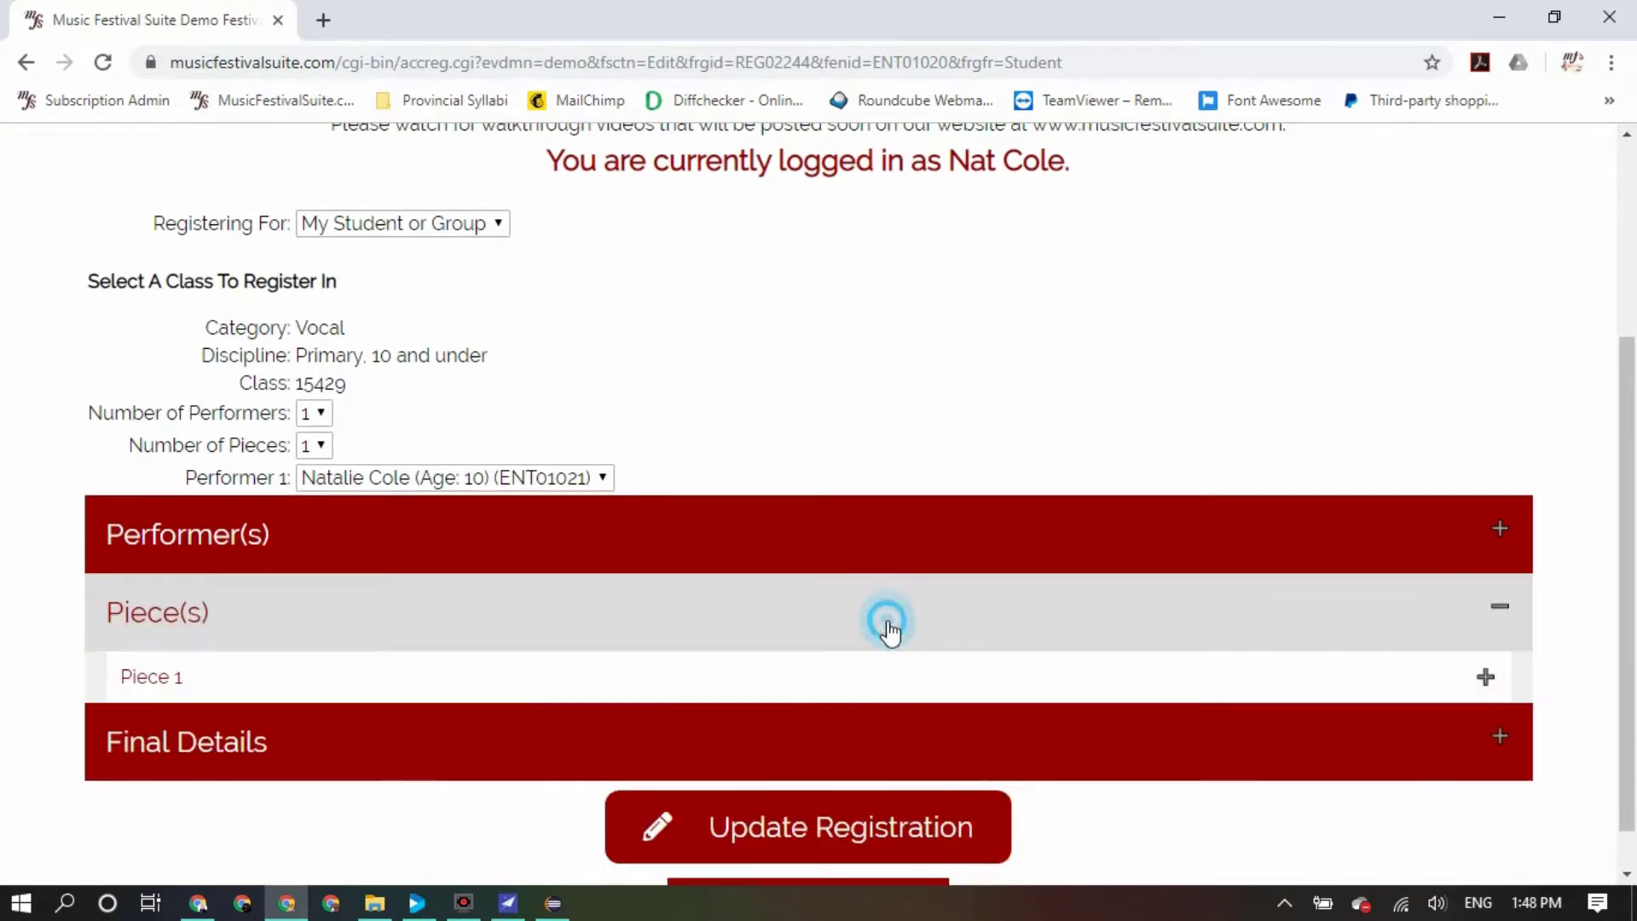
{"action": "left_click", "coordinate": [866, 674]}
{"action": "scroll", "coordinate": [868, 682], "scroll_direction": "down", "scroll_amount": 3}
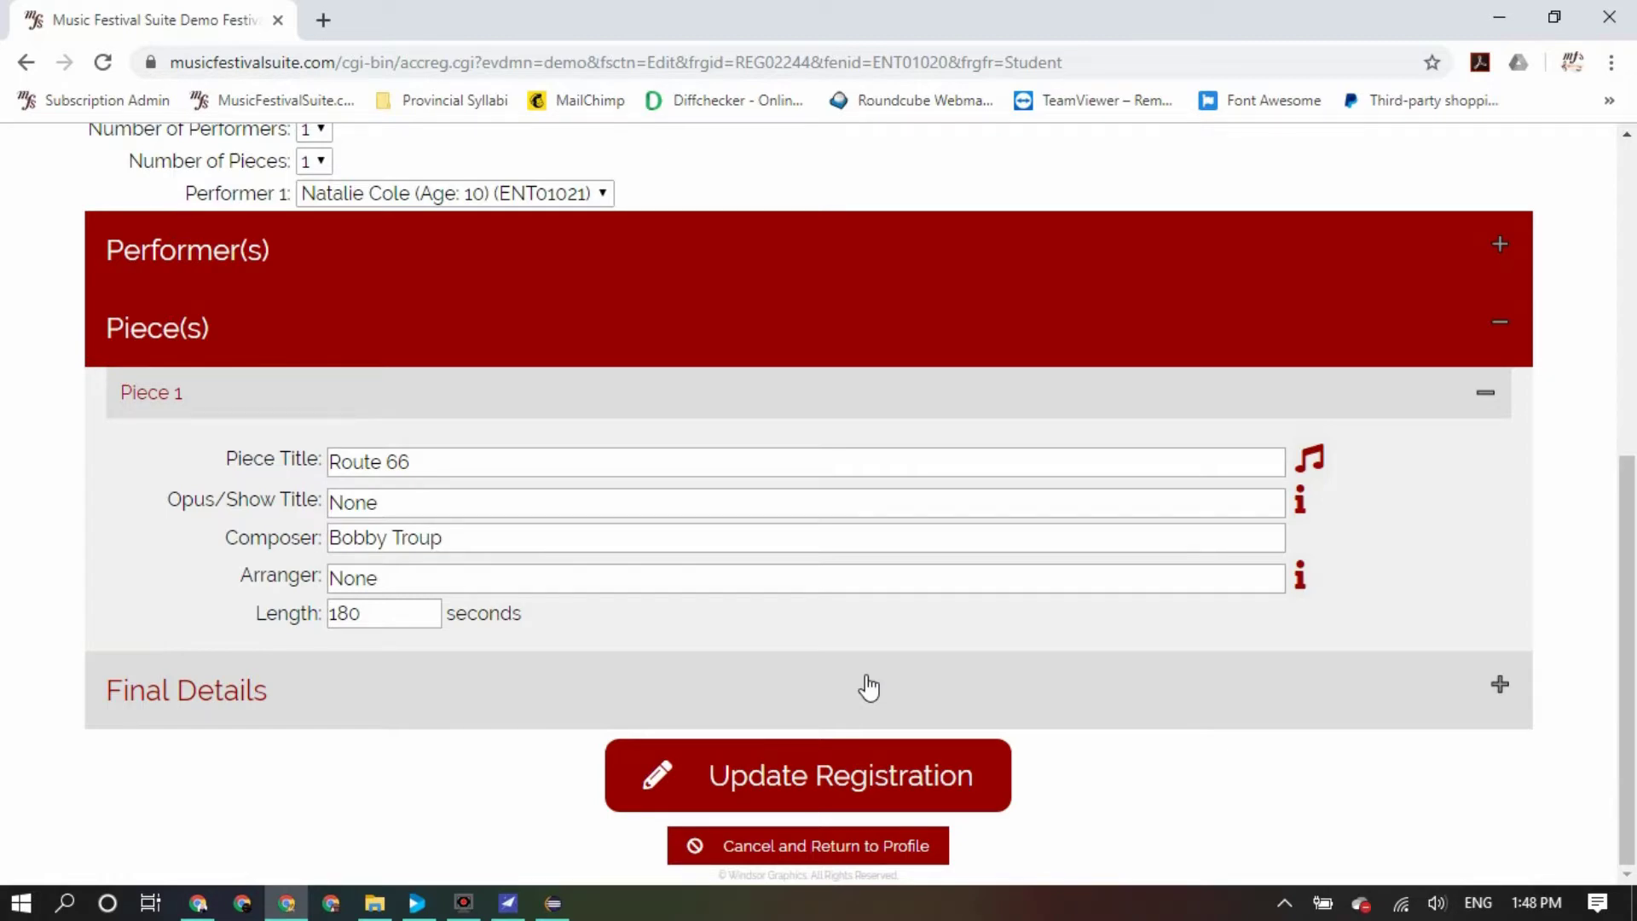
{"action": "scroll", "coordinate": [868, 686], "scroll_direction": "up", "scroll_amount": 7}
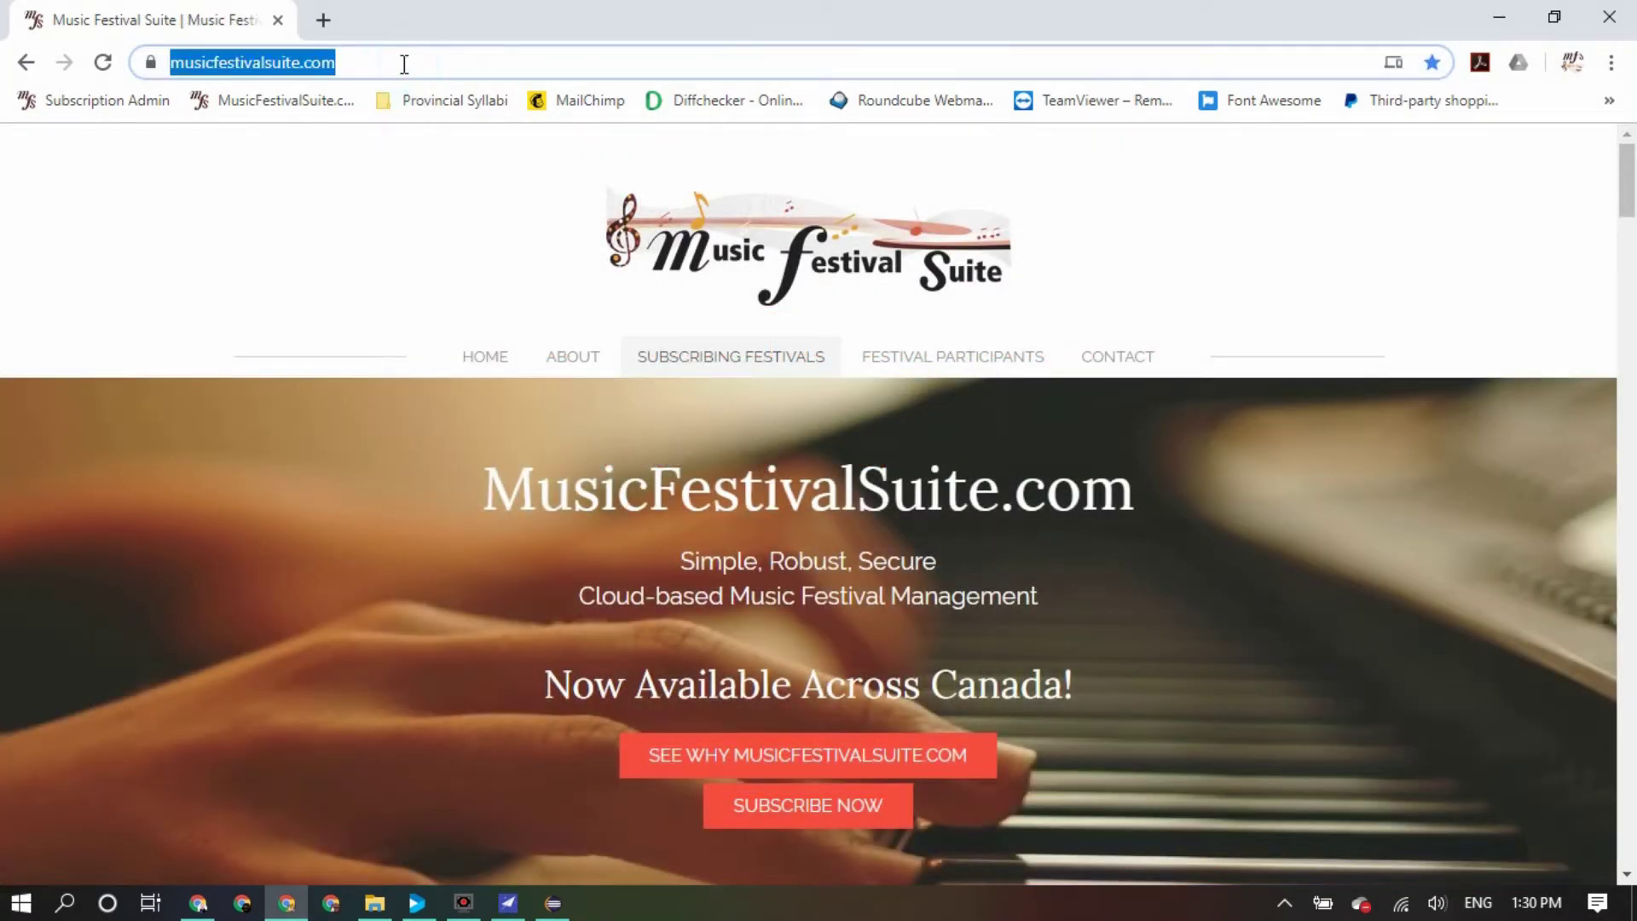
Load the demo festival site and log in with the profile ID and password
{"action": "type", "text": "demo"}
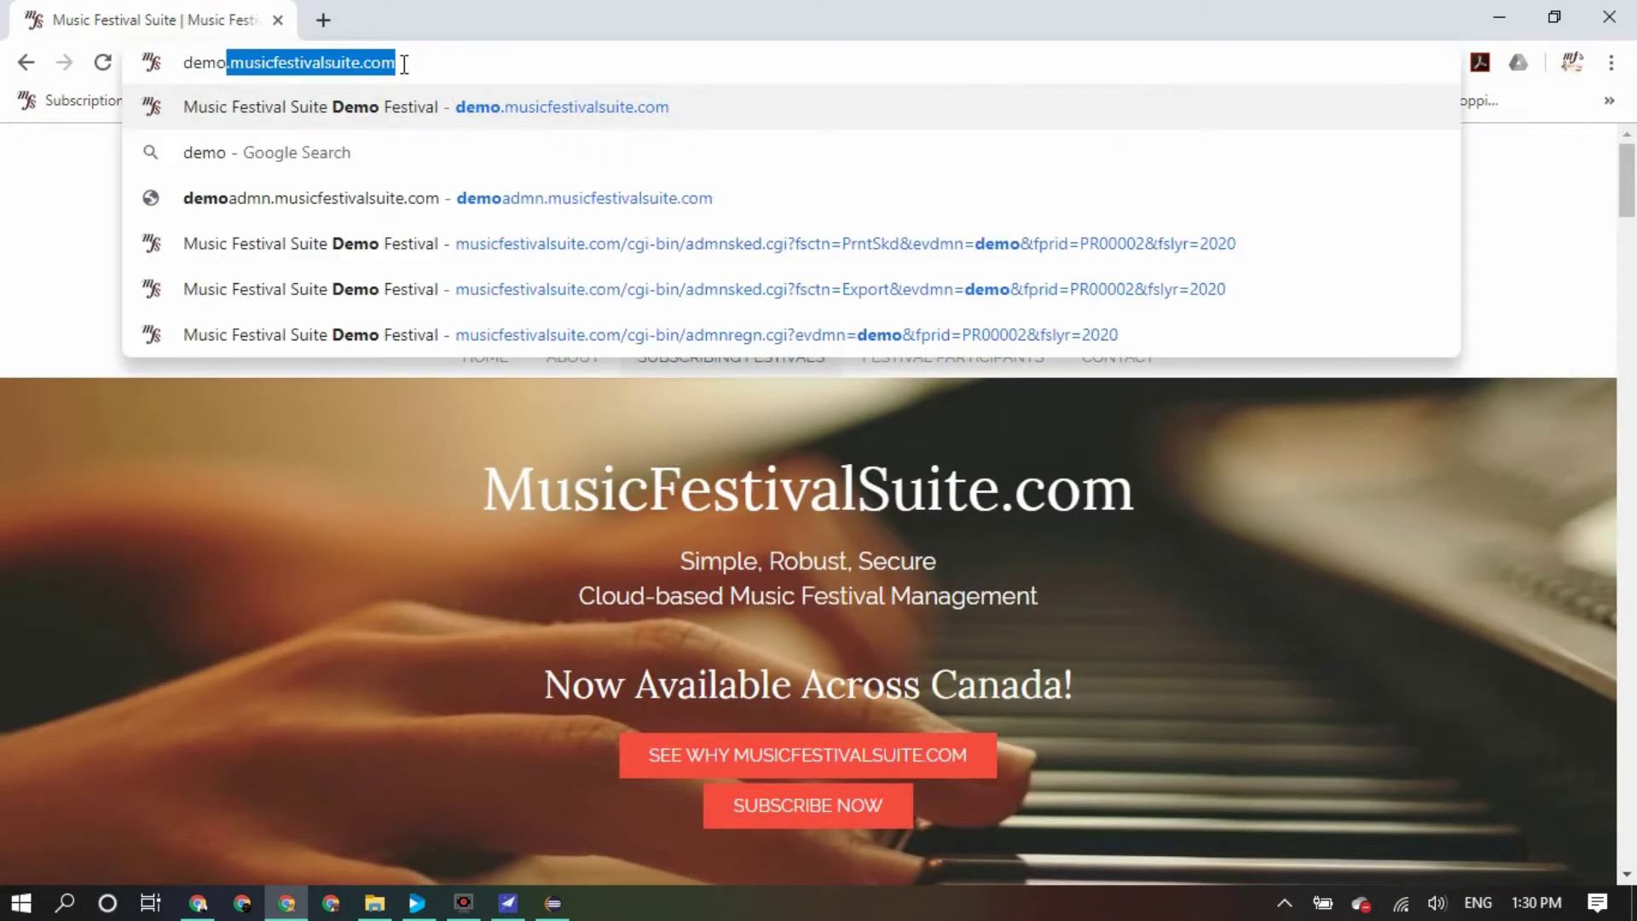
{"action": "key", "text": "Return"}
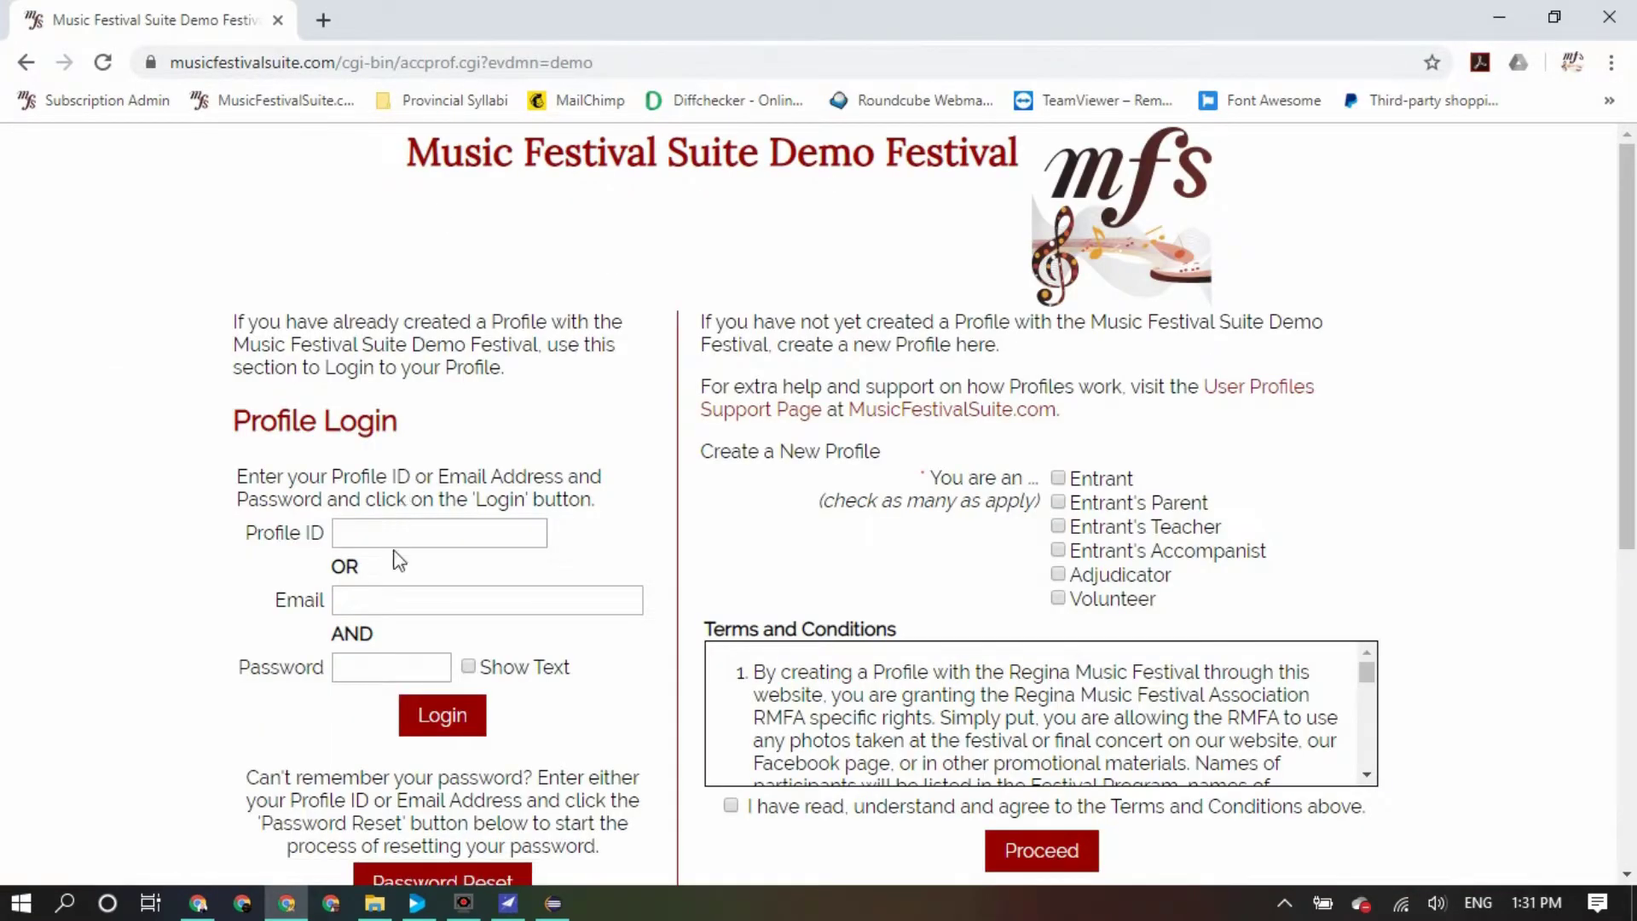
{"action": "left_click", "coordinate": [401, 533]}
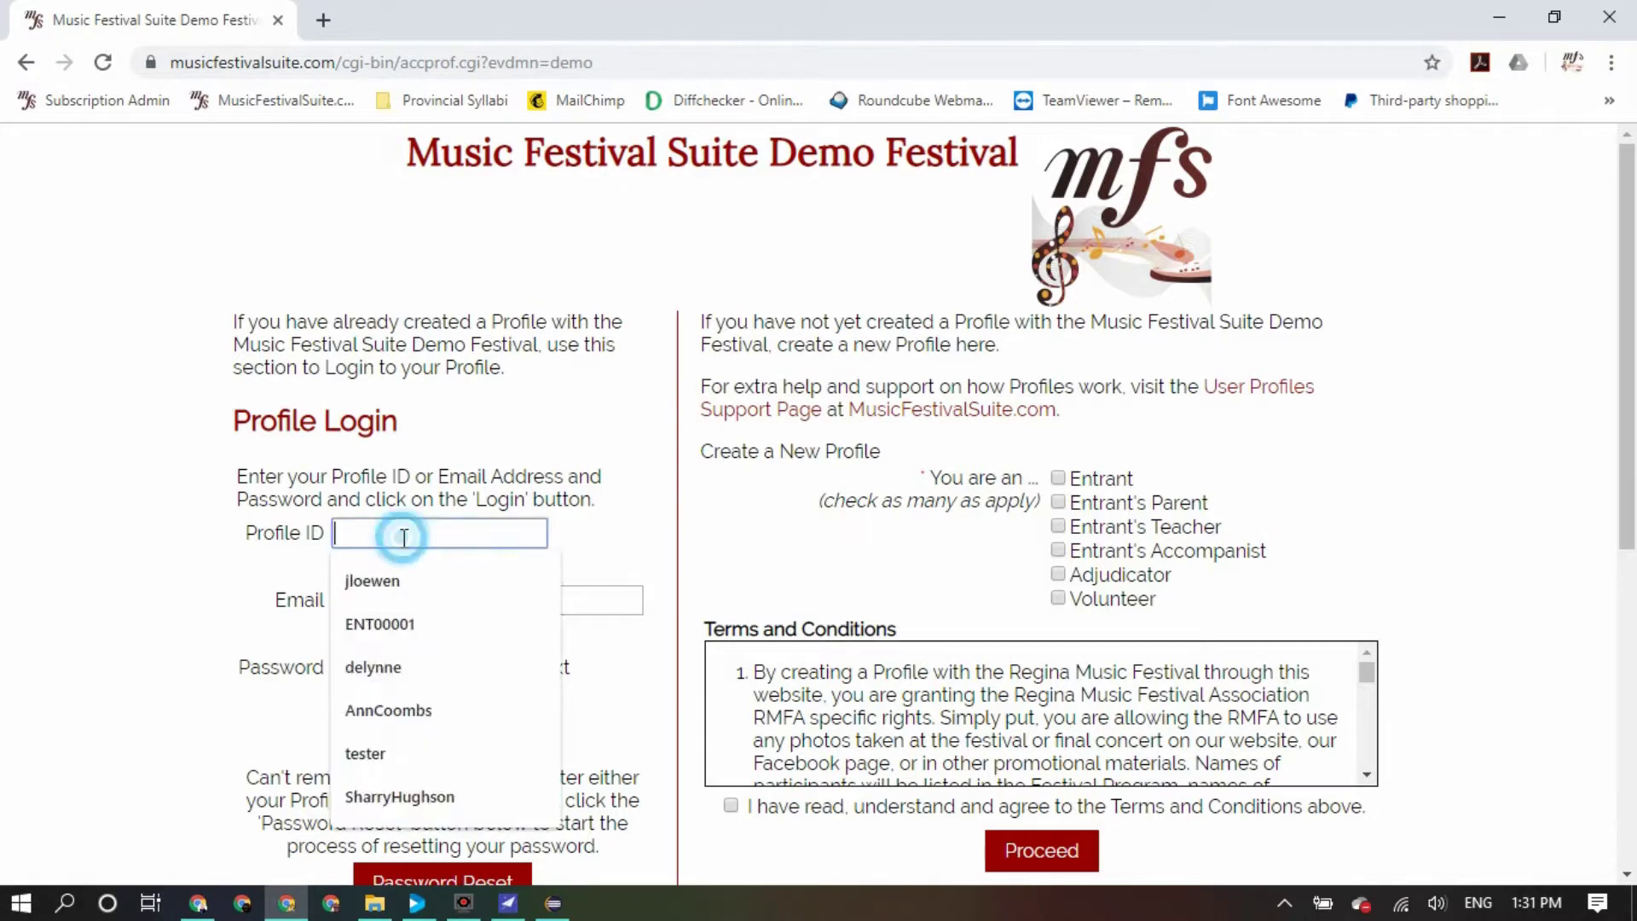
{"action": "type", "text": "ENT01"}
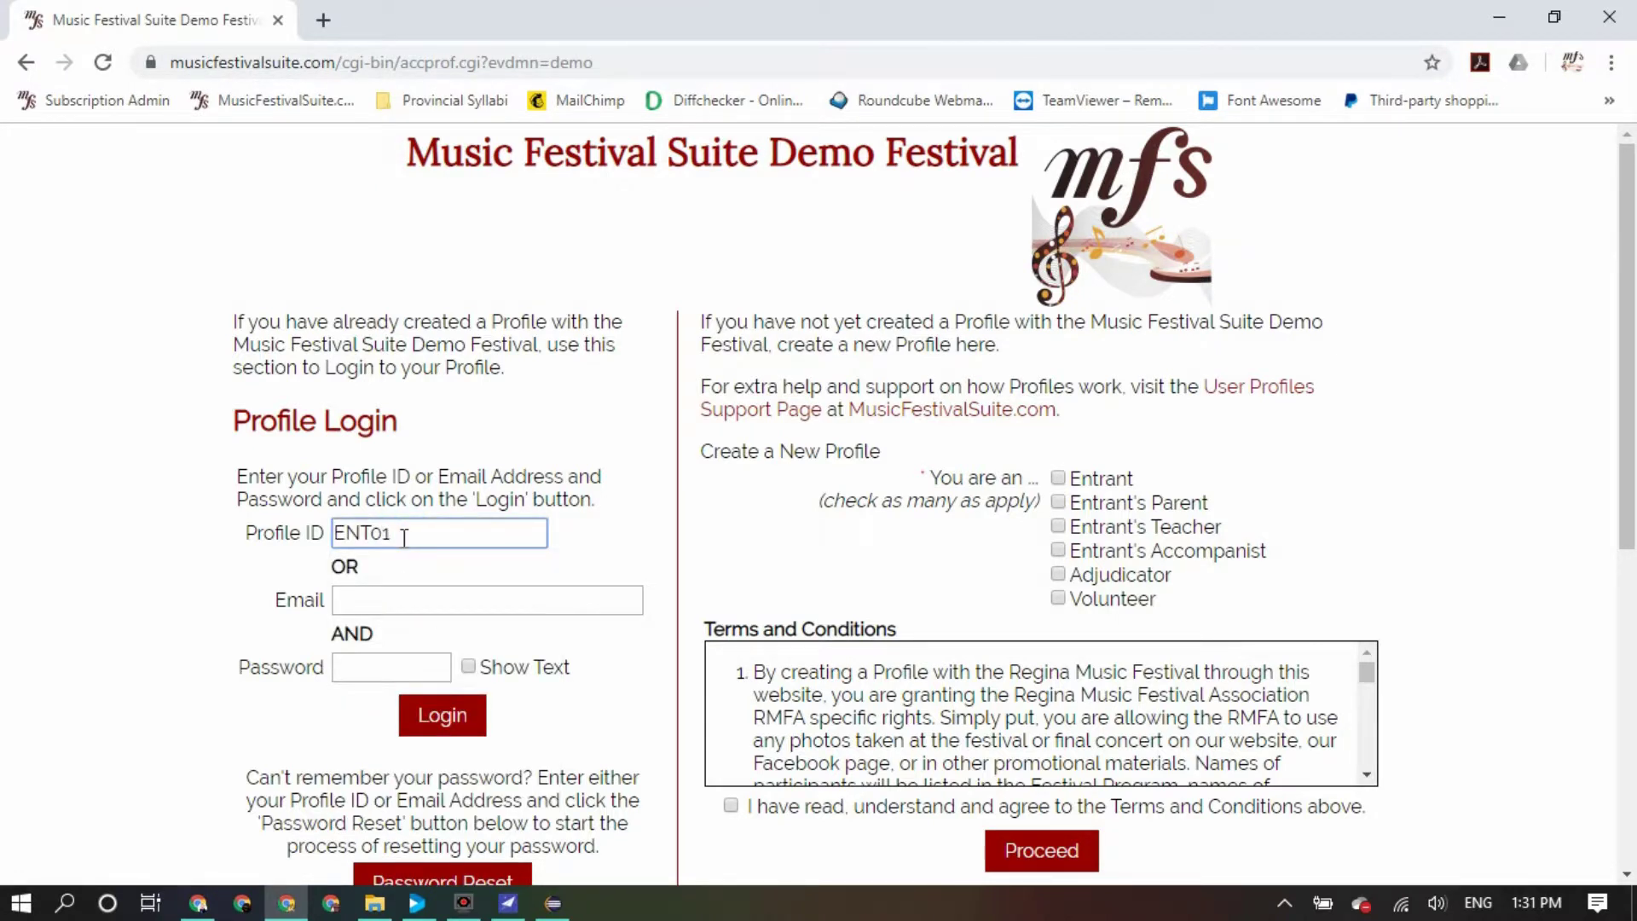
{"action": "key", "text": "Tab"}
{"action": "key", "text": "Tab"}
{"action": "type", "text": "••••••"}
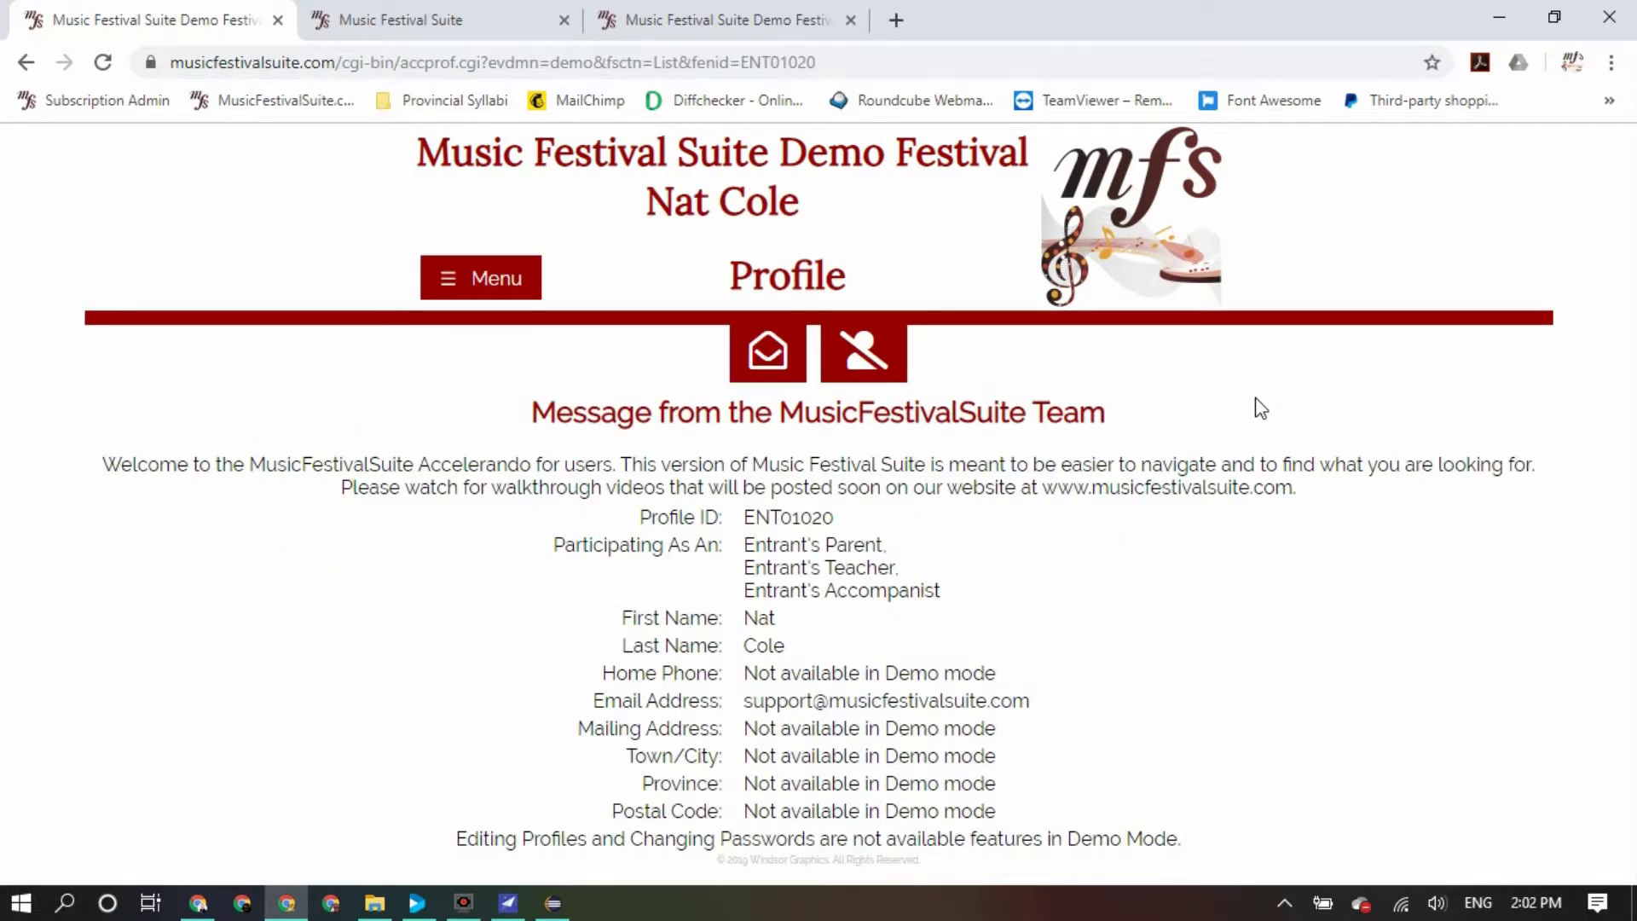
{"action": "left_click", "coordinate": [441, 290]}
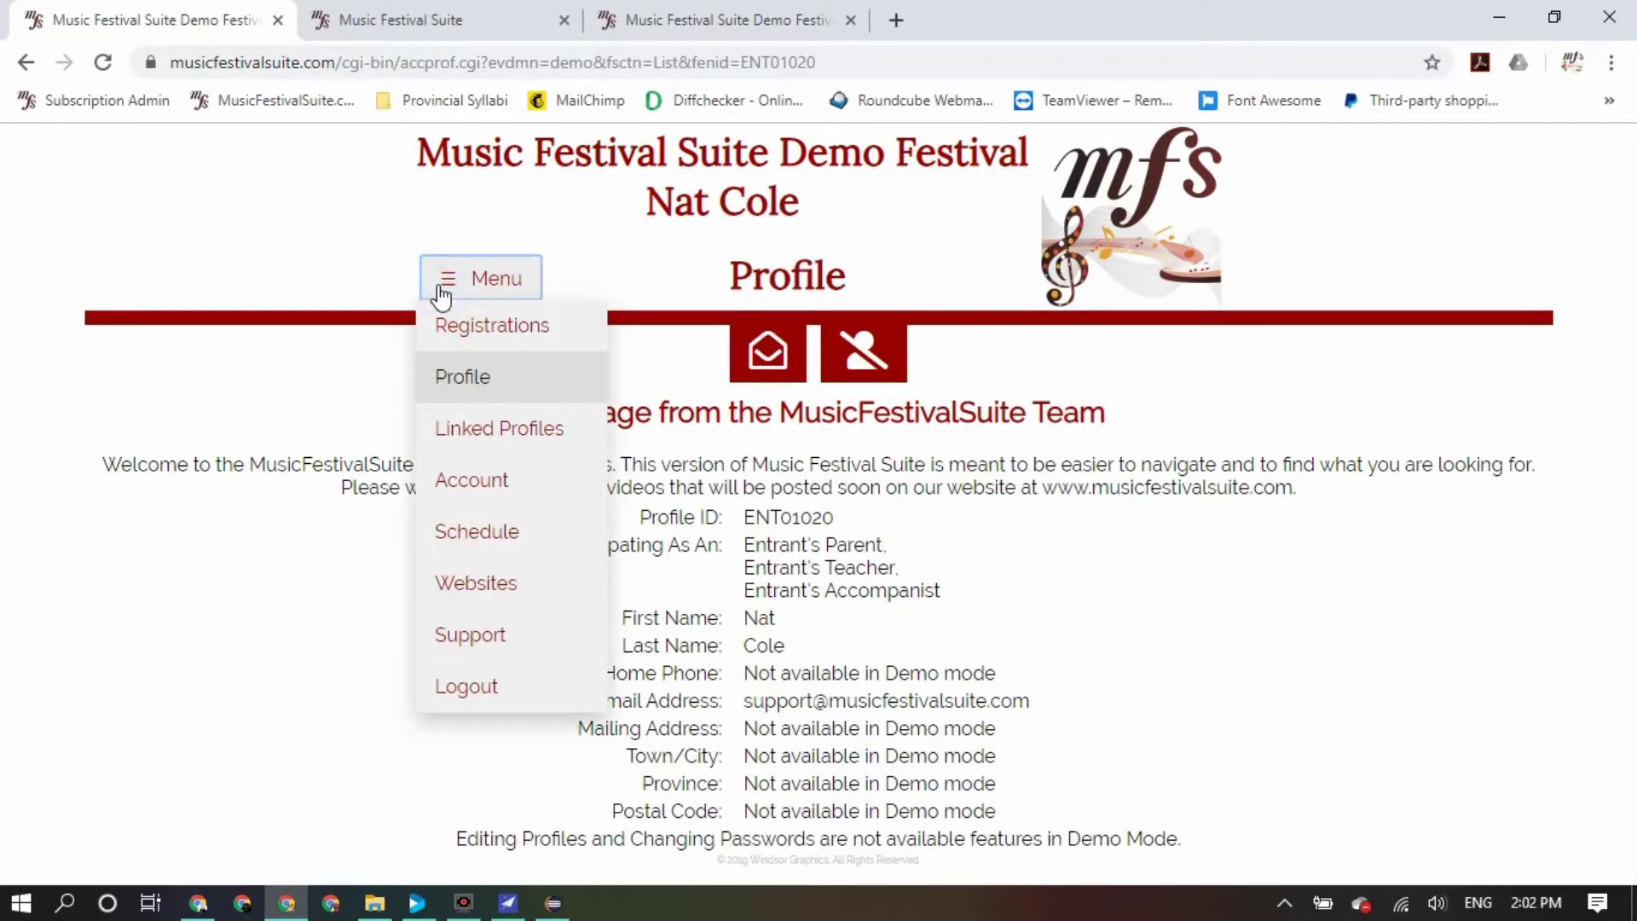
On My Schedule, expand Saturday, May 2, 2020 and the 10:05 AM slot, then view its participant card
{"action": "left_click", "coordinate": [475, 534]}
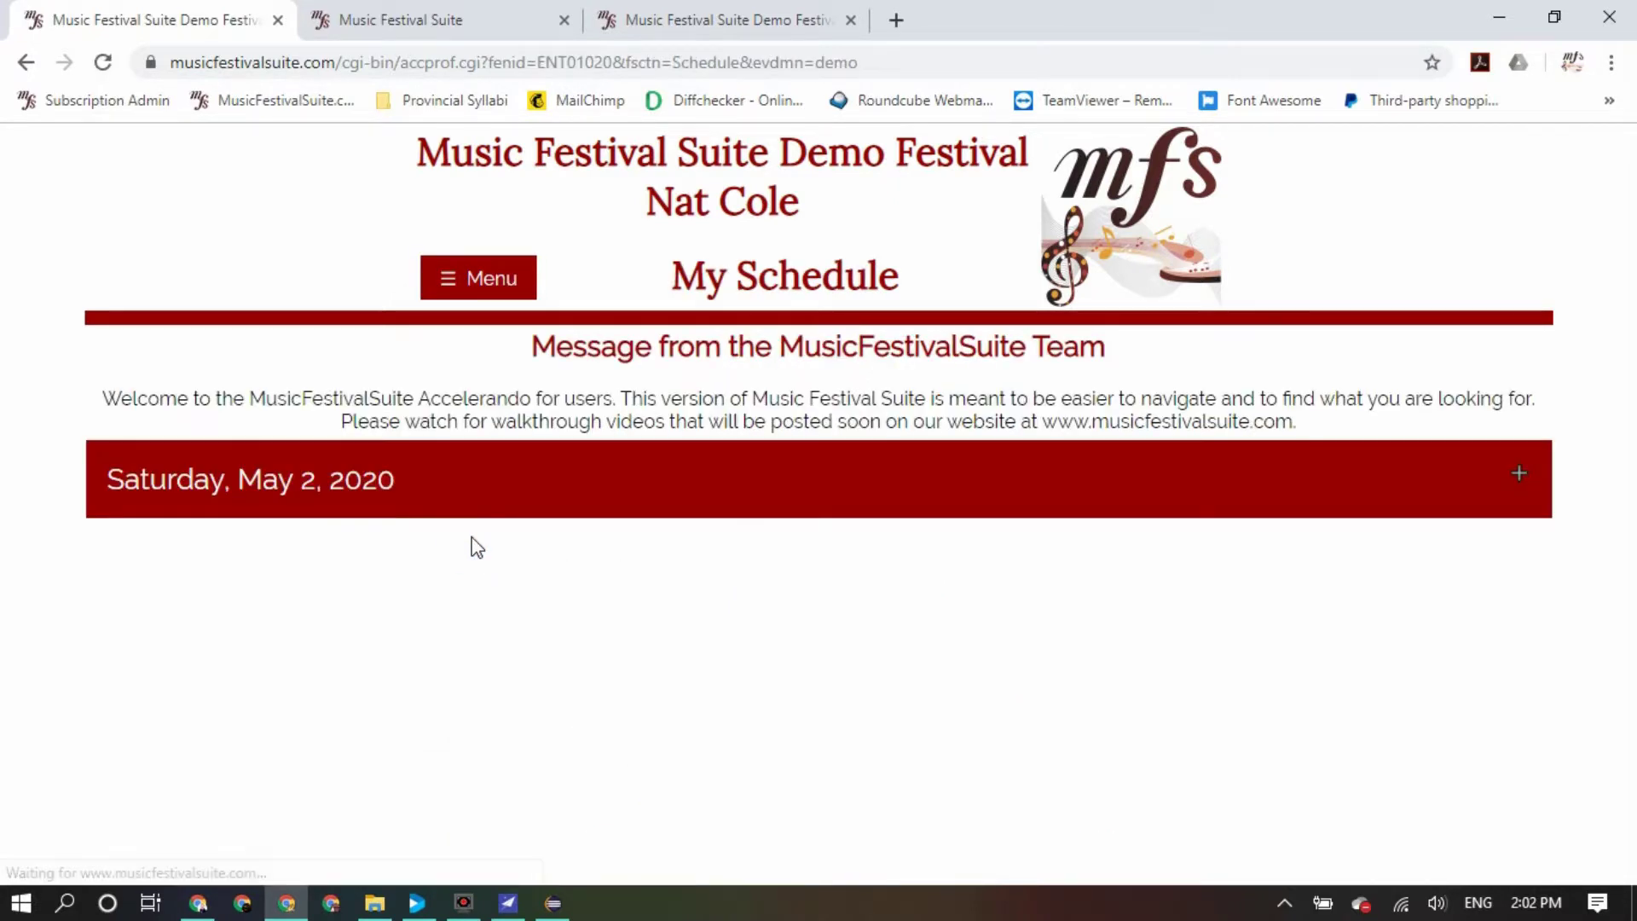
{"action": "left_click", "coordinate": [354, 497]}
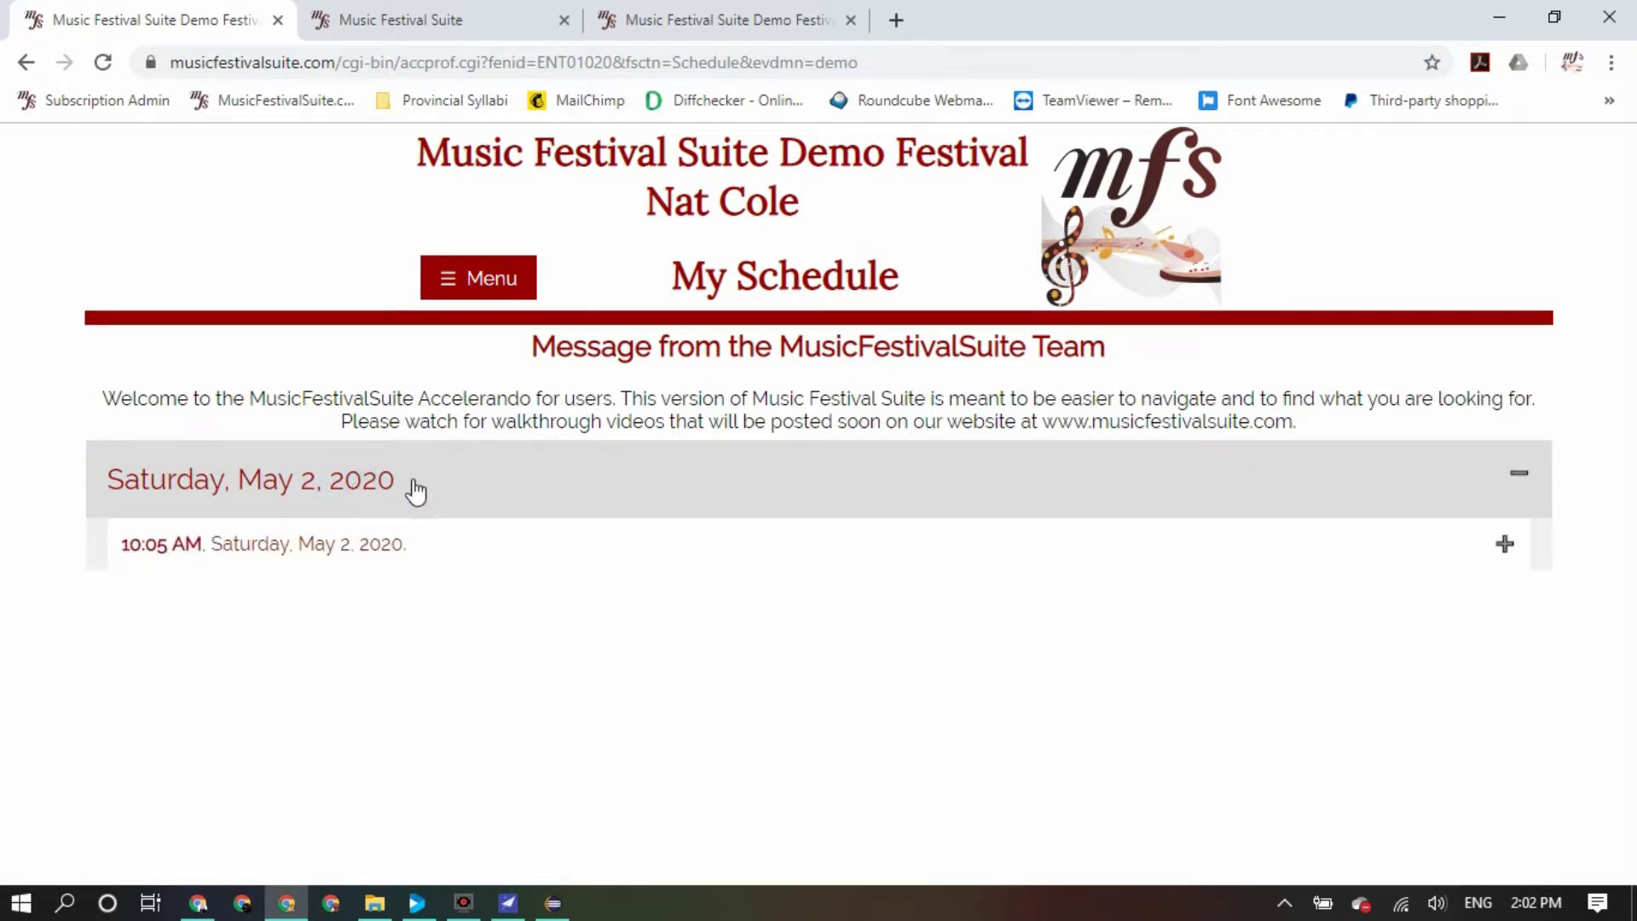
{"action": "left_click", "coordinate": [455, 559]}
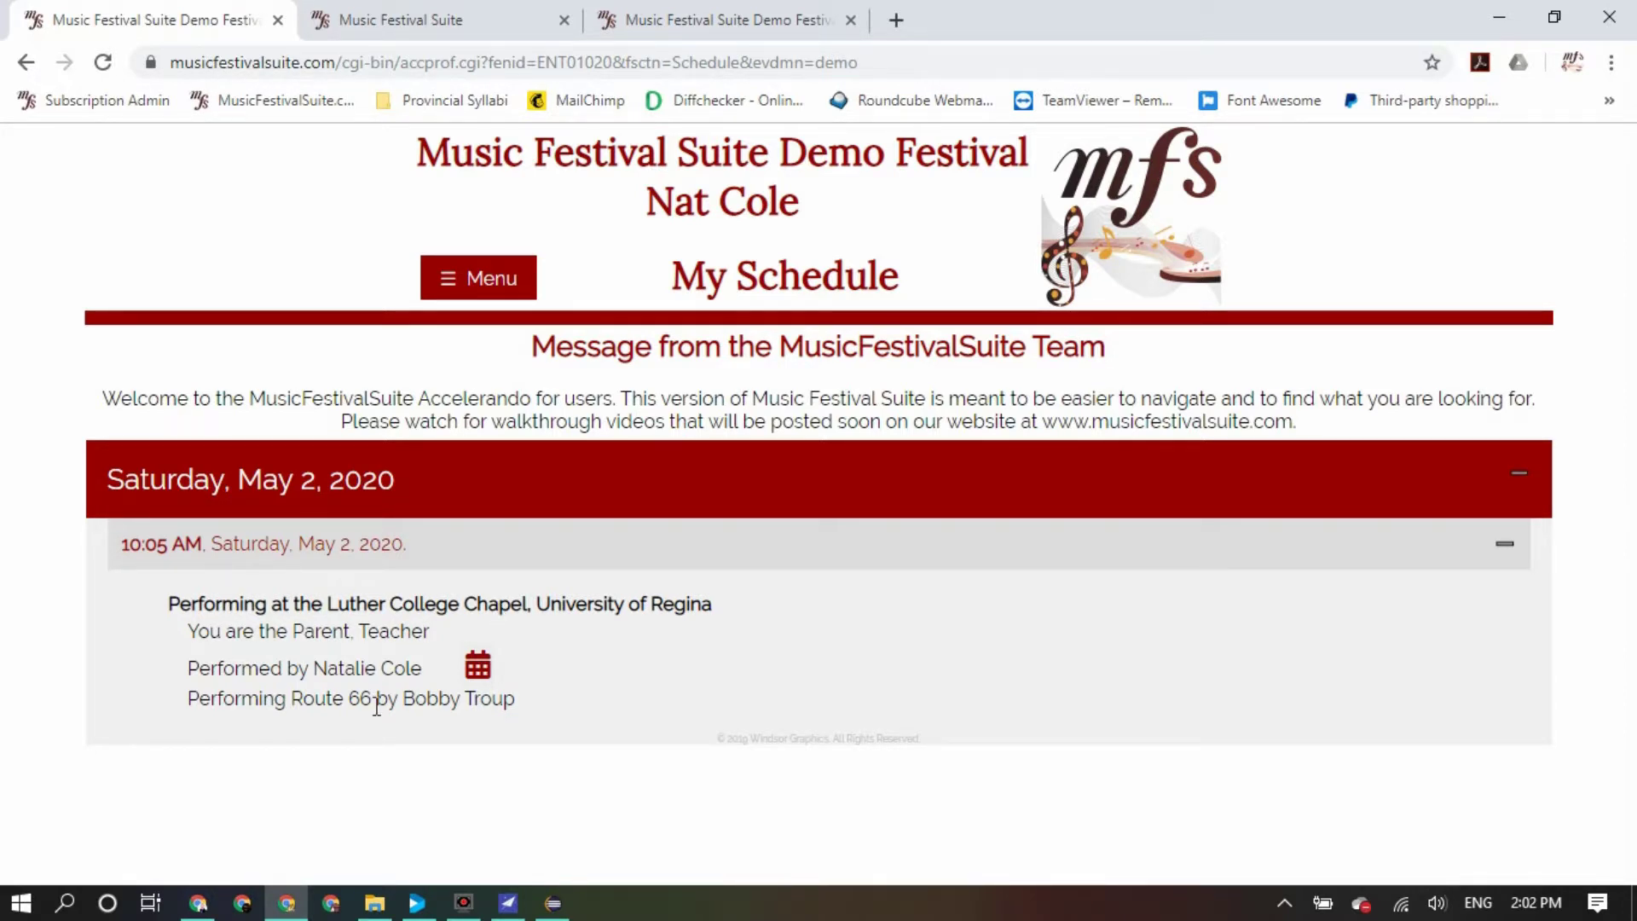
{"action": "left_click", "coordinate": [478, 673]}
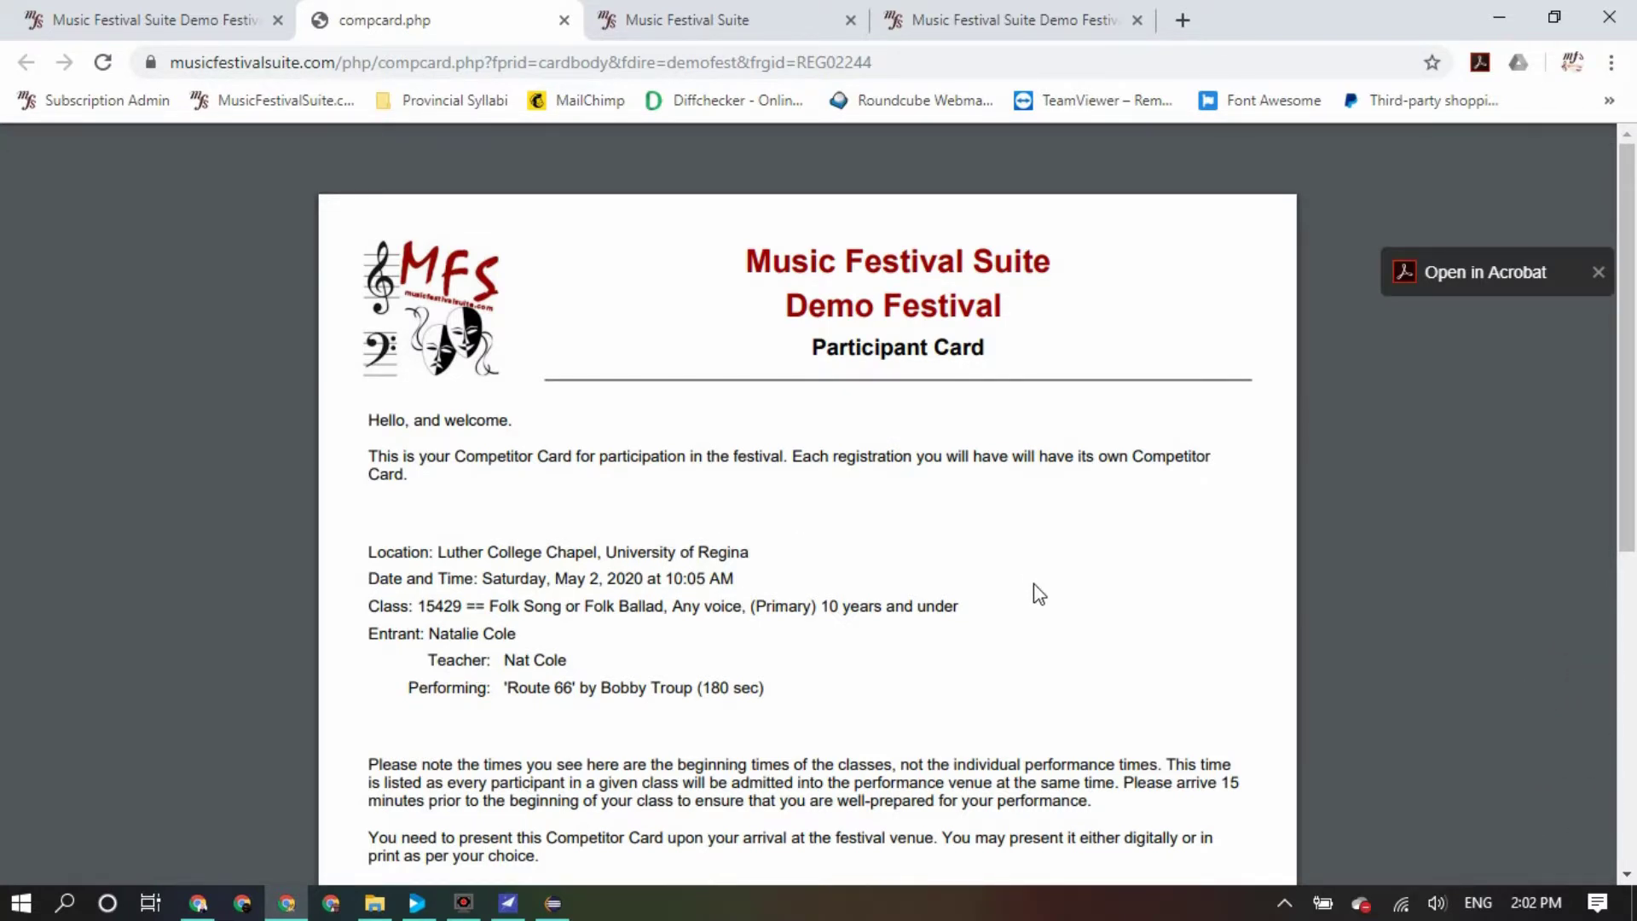
Scroll through the Route 66 participant card PDF
{"action": "scroll", "coordinate": [1034, 583], "scroll_direction": "down", "scroll_amount": 3}
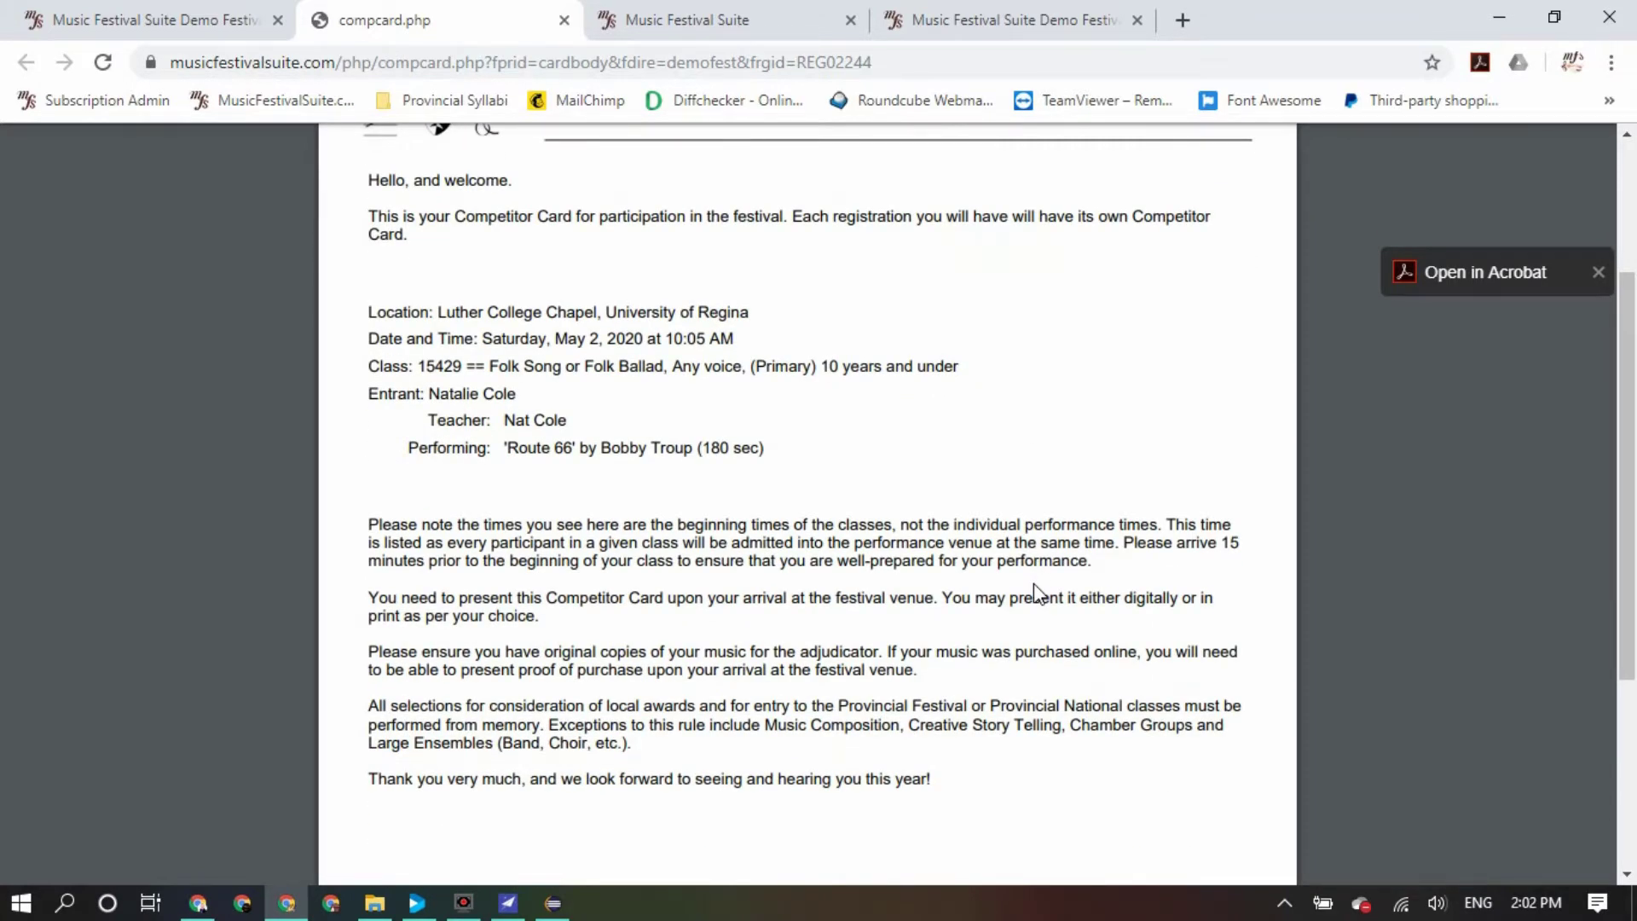
{"action": "scroll", "coordinate": [1033, 584], "scroll_direction": "down", "scroll_amount": 4}
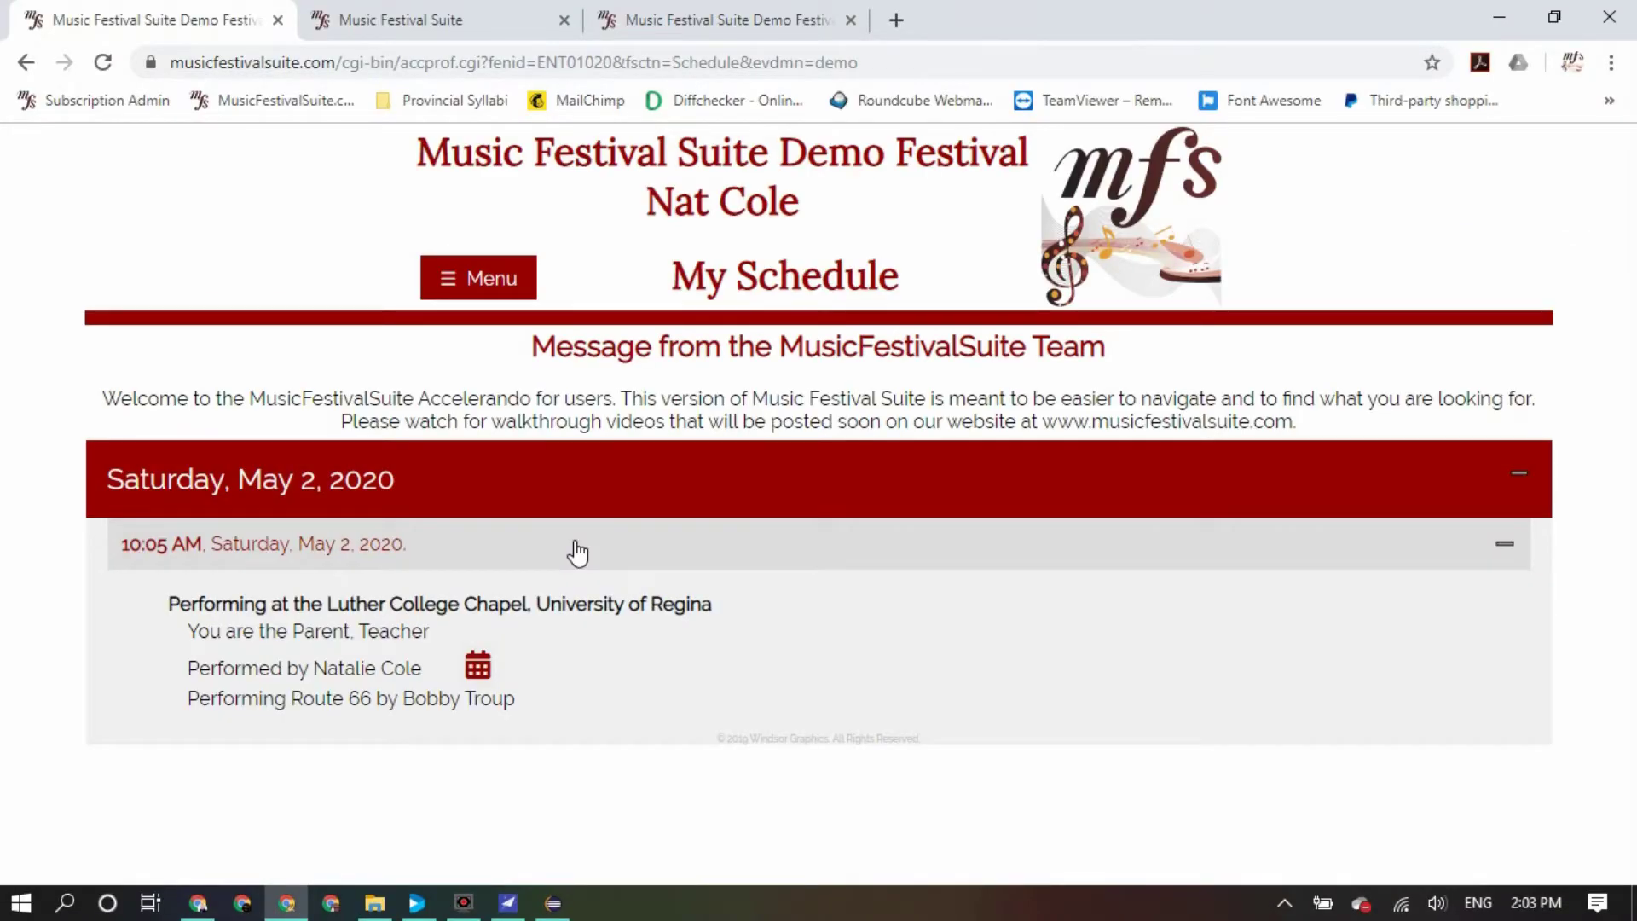
On Registrations, expand the teacher registrations and the 15429 Folk Song entry's details
{"action": "left_click", "coordinate": [447, 280]}
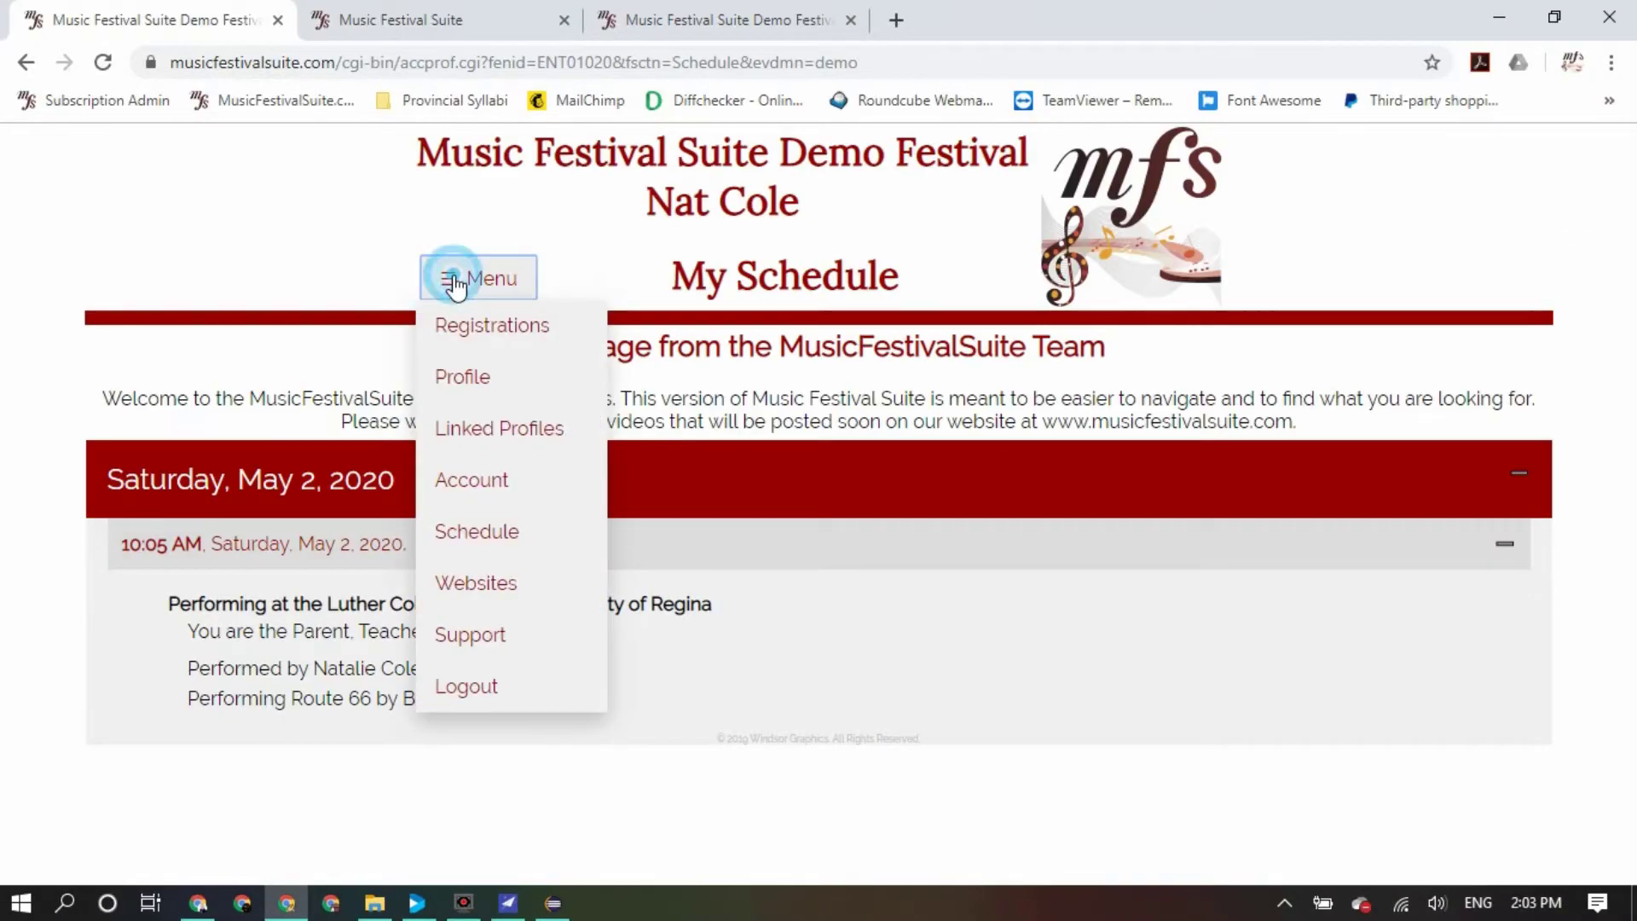
{"action": "left_click", "coordinate": [468, 326]}
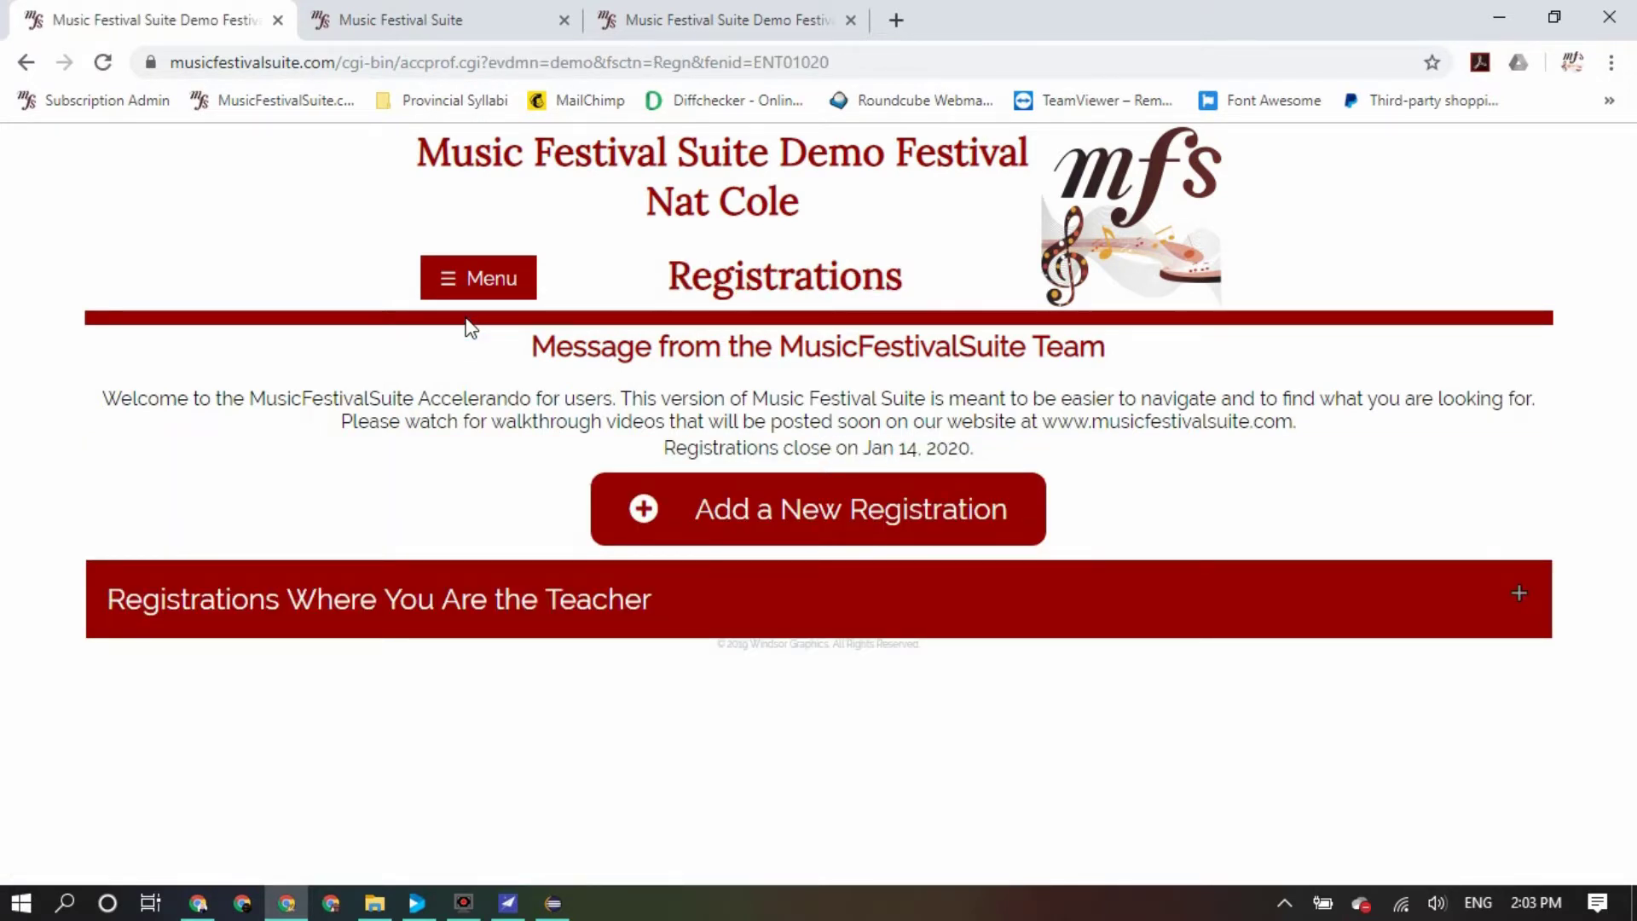
{"action": "left_click", "coordinate": [476, 599]}
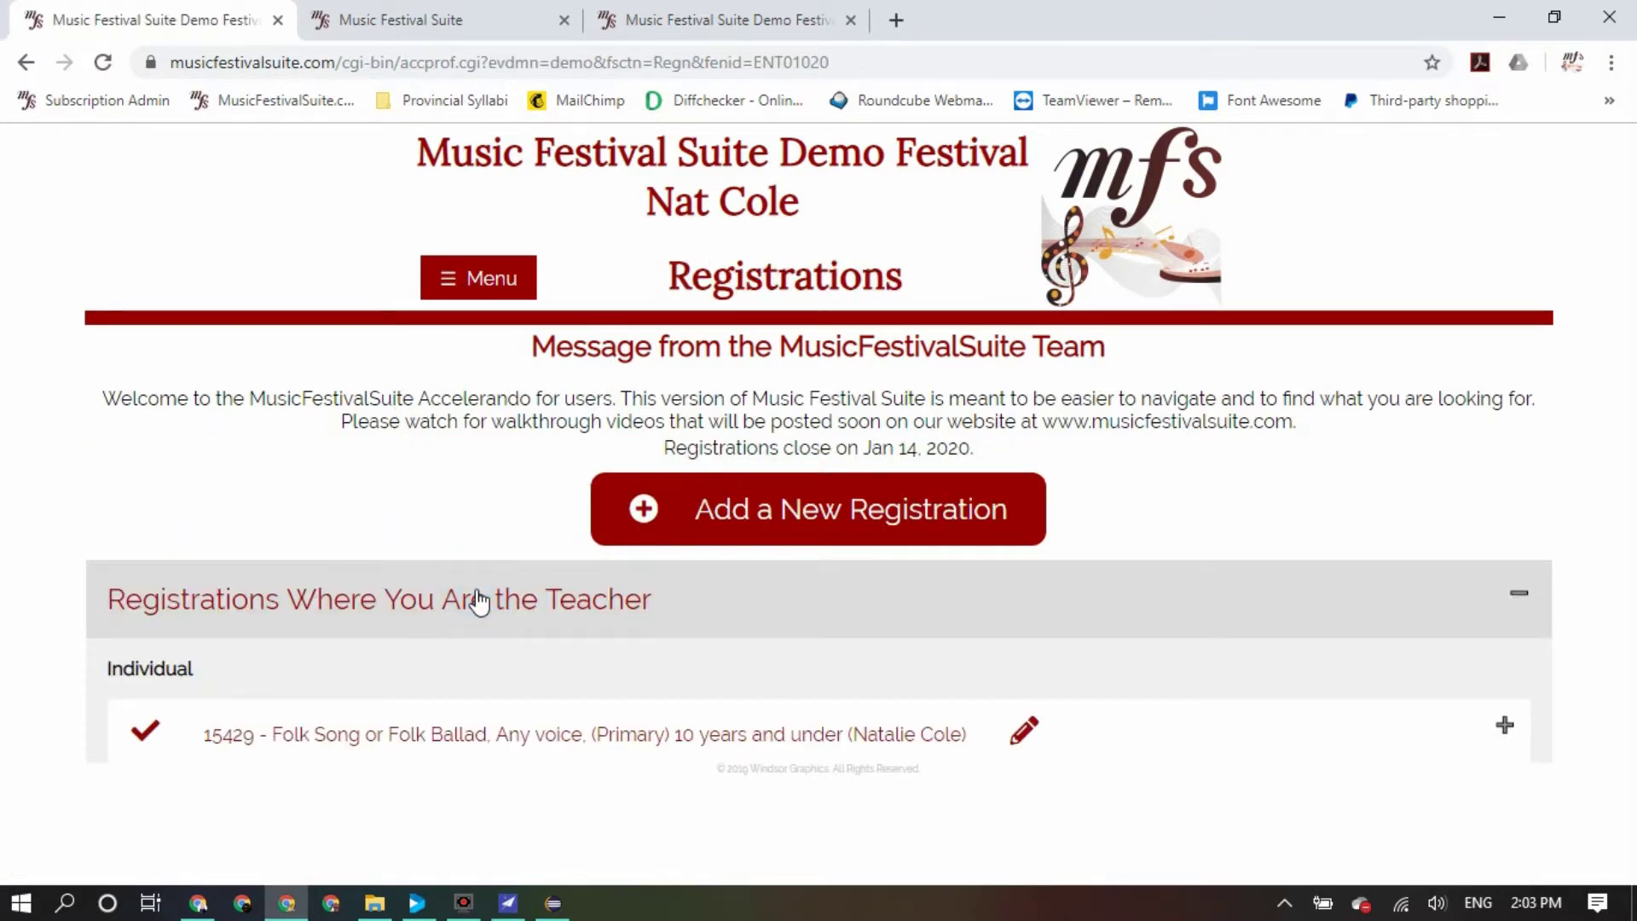
{"action": "left_click", "coordinate": [588, 725]}
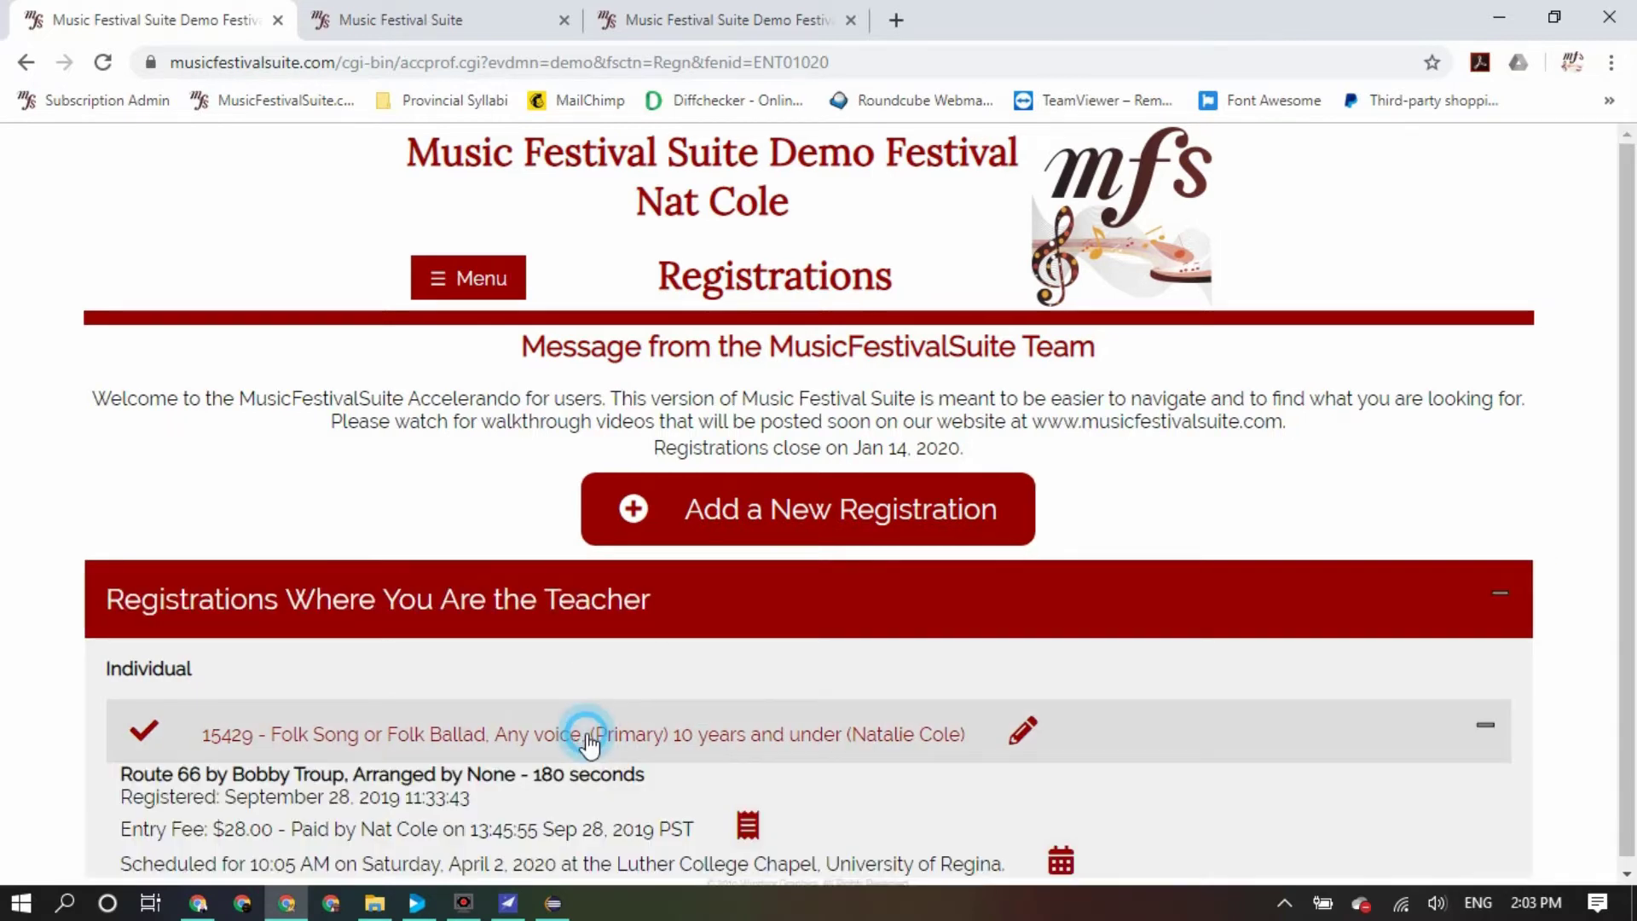
{"action": "scroll", "coordinate": [601, 712], "scroll_direction": "down", "scroll_amount": 1}
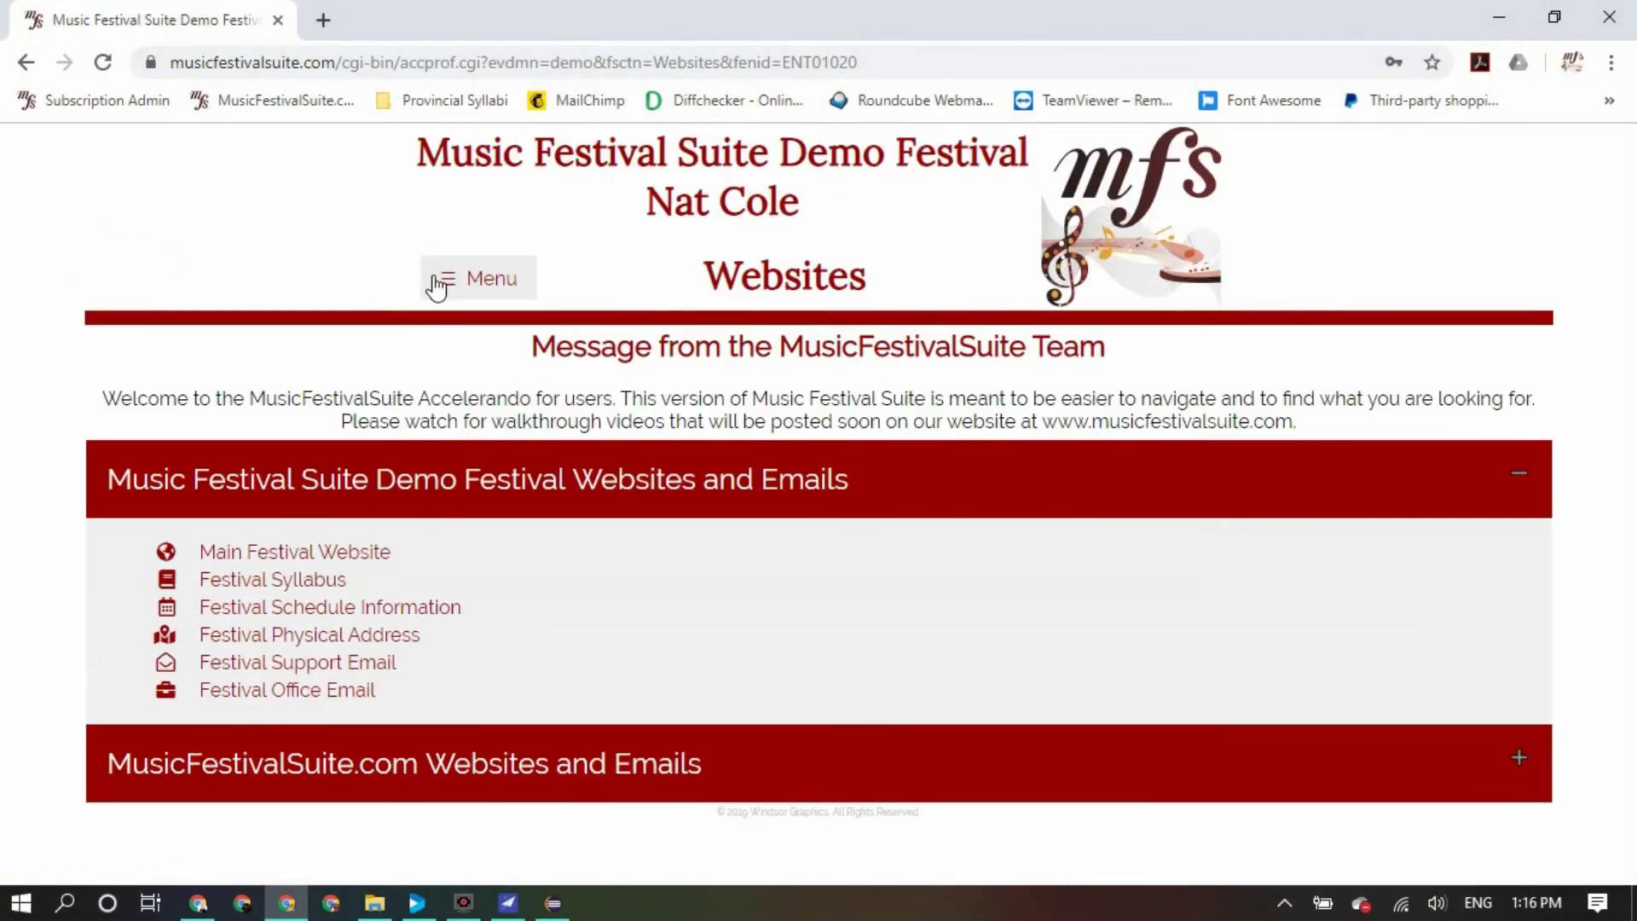
Go to the Support page and browse the Creating Profiles, Registering and Extra Help topics
{"action": "left_click", "coordinate": [438, 281]}
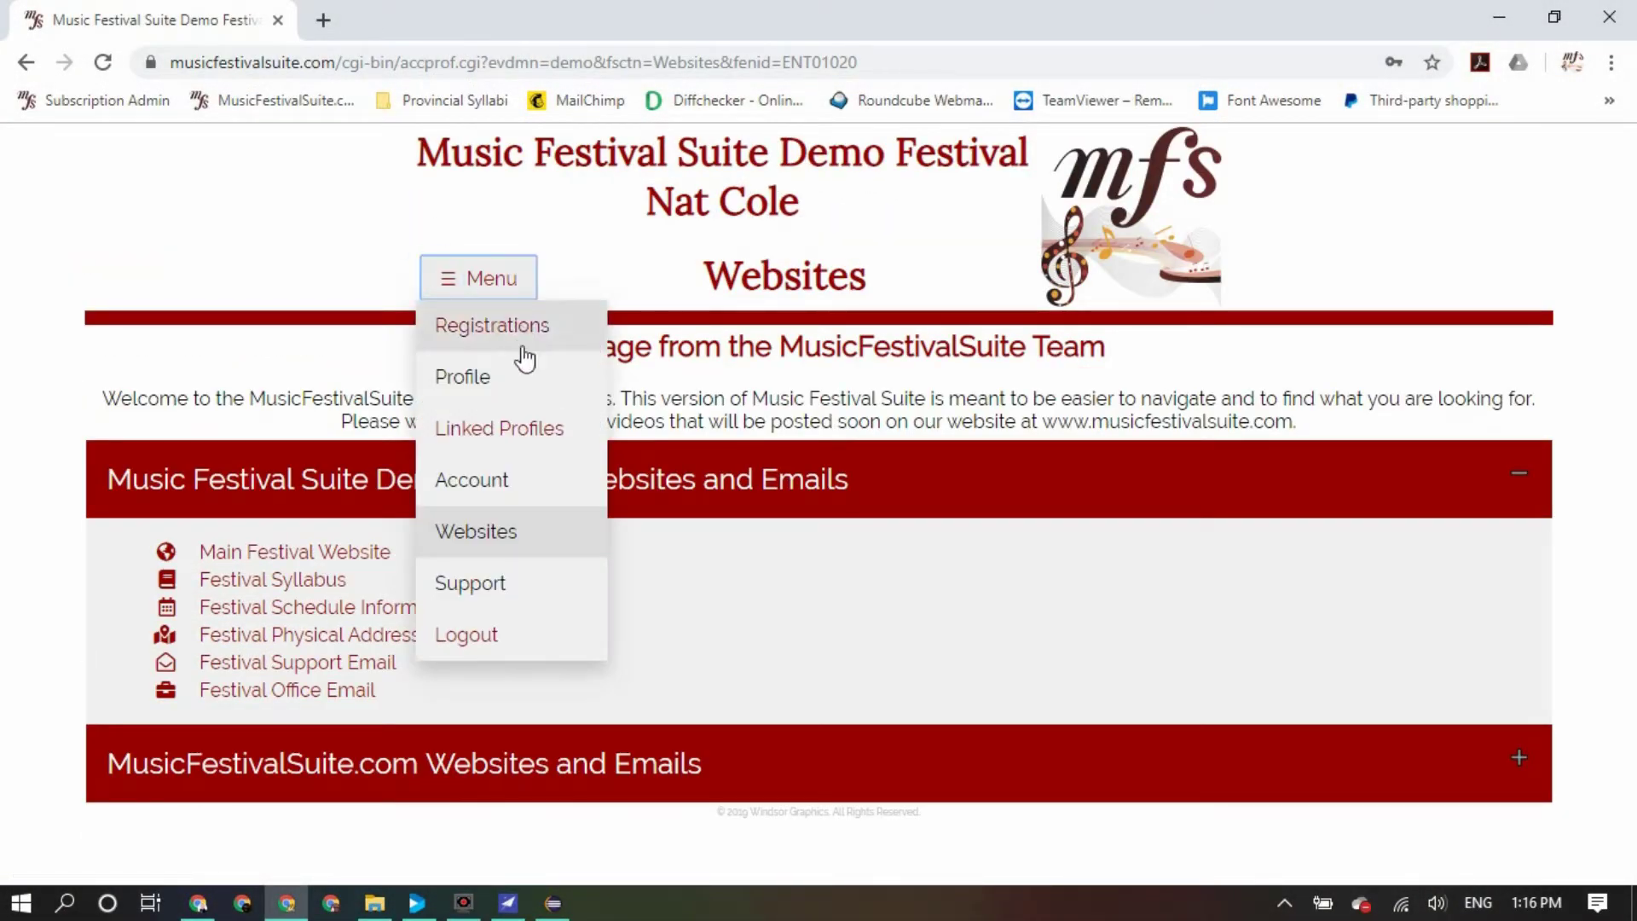
{"action": "left_click", "coordinate": [519, 599]}
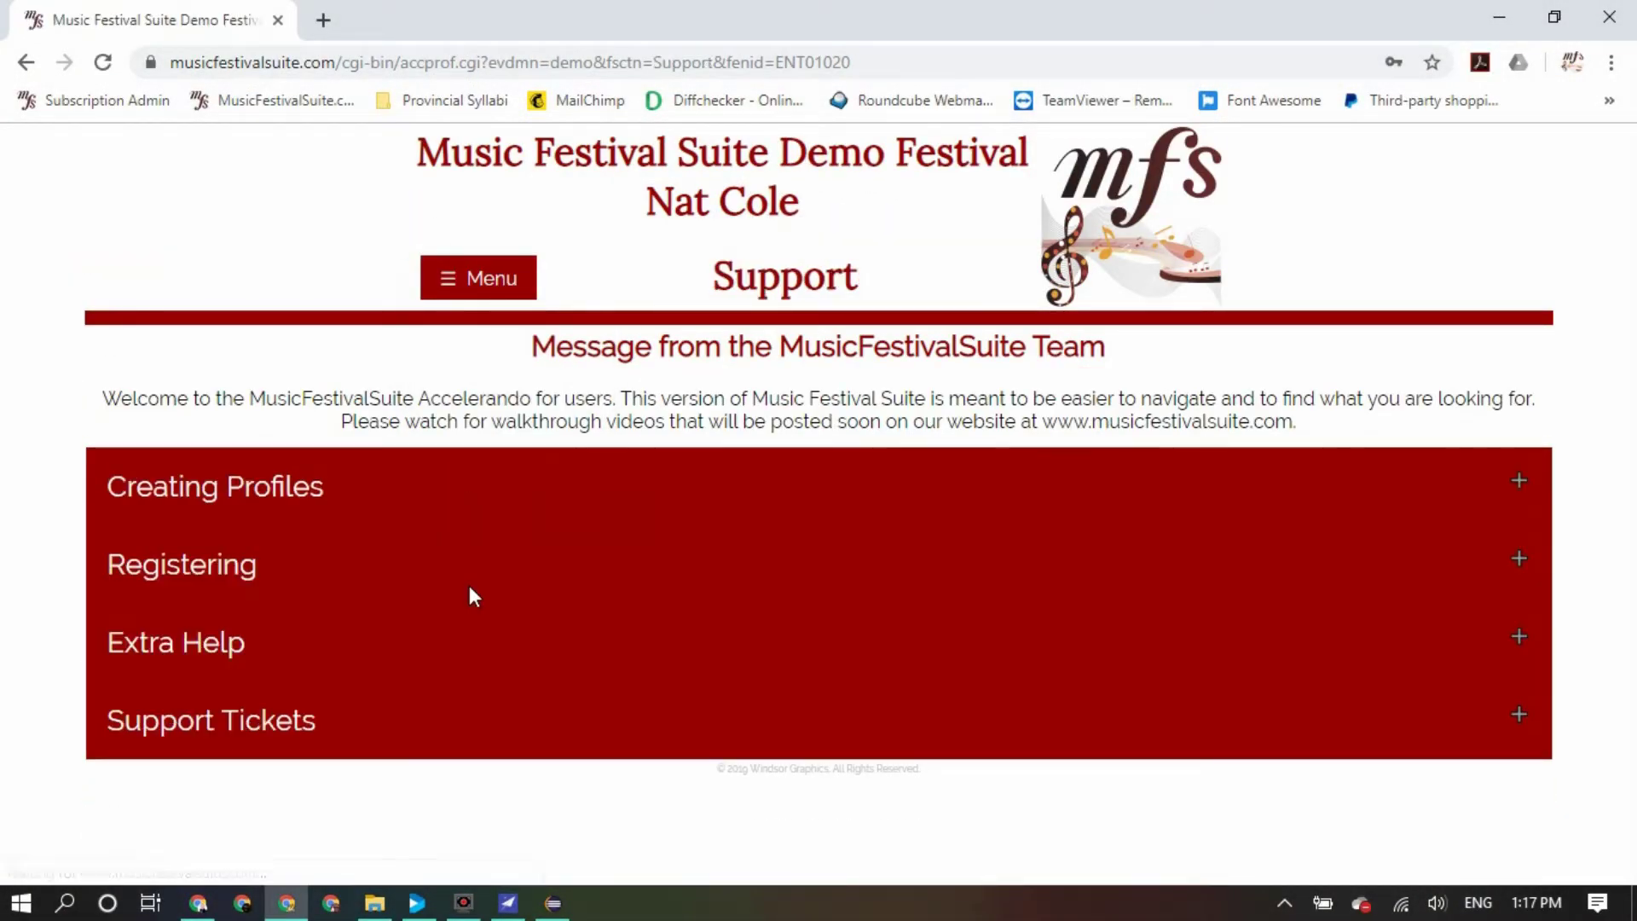
{"action": "left_click", "coordinate": [380, 508]}
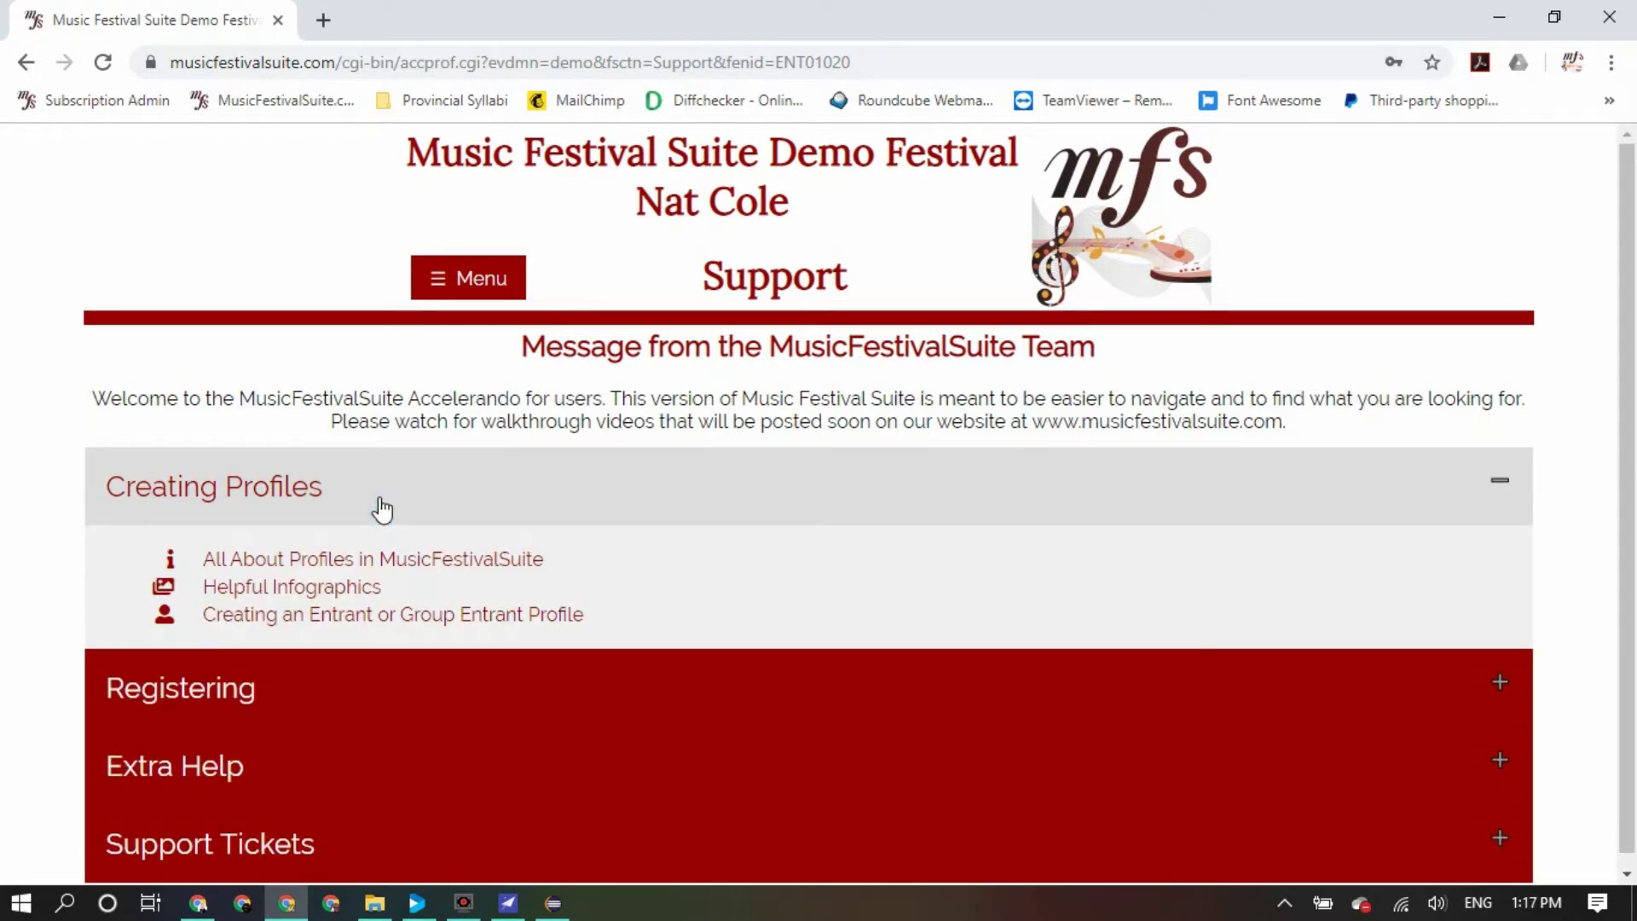
{"action": "left_click", "coordinate": [380, 508]}
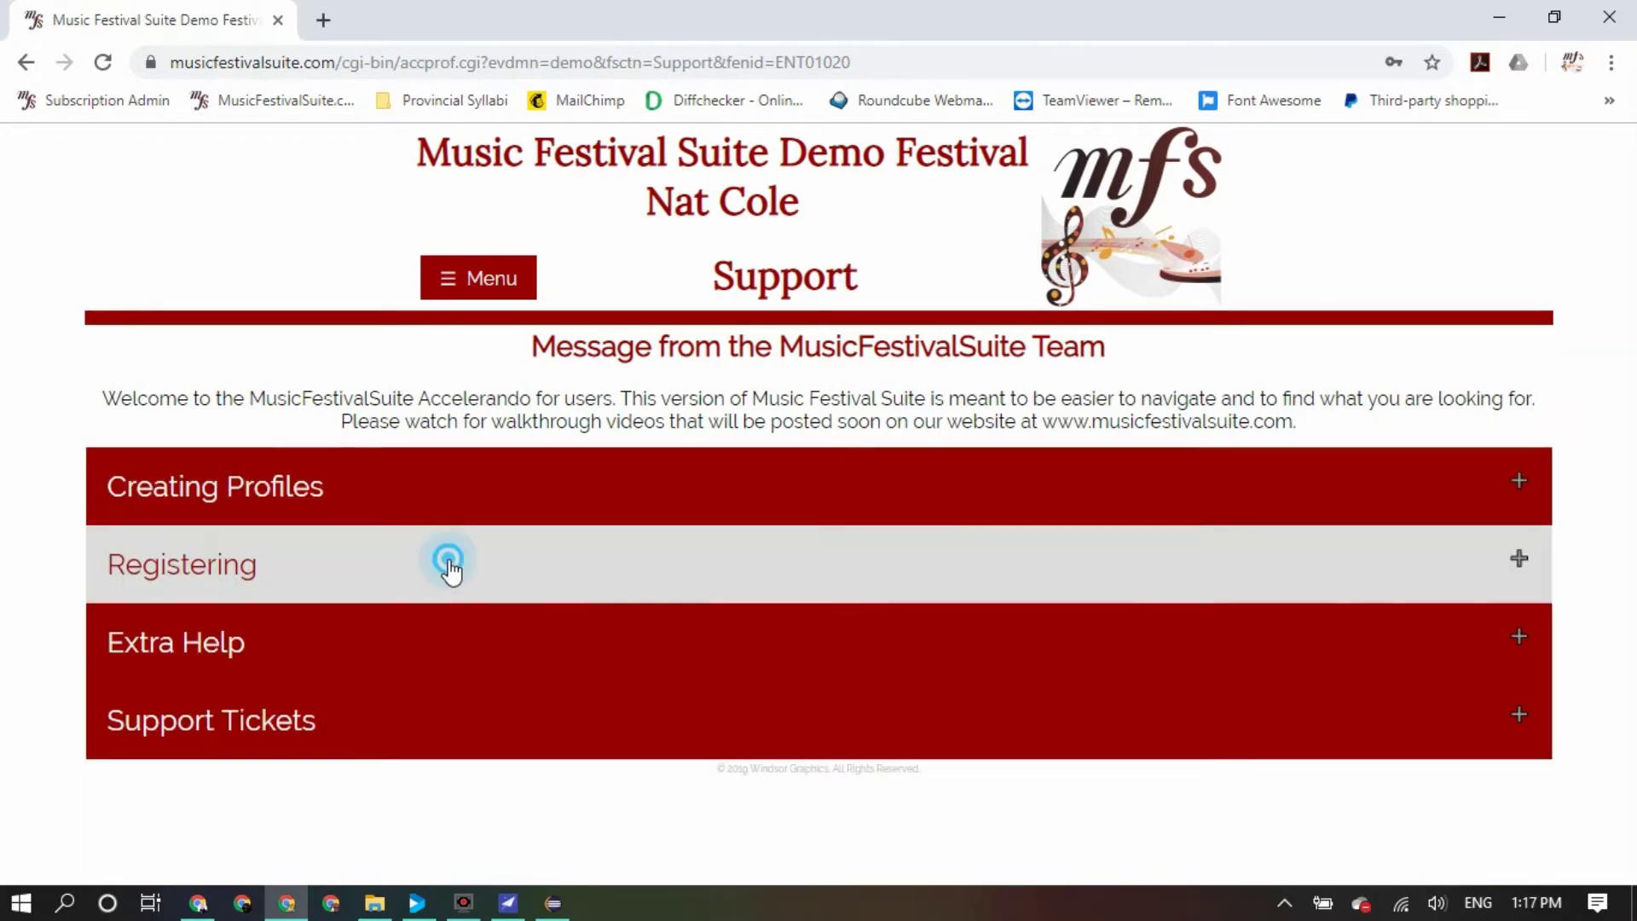
{"action": "left_click", "coordinate": [449, 567]}
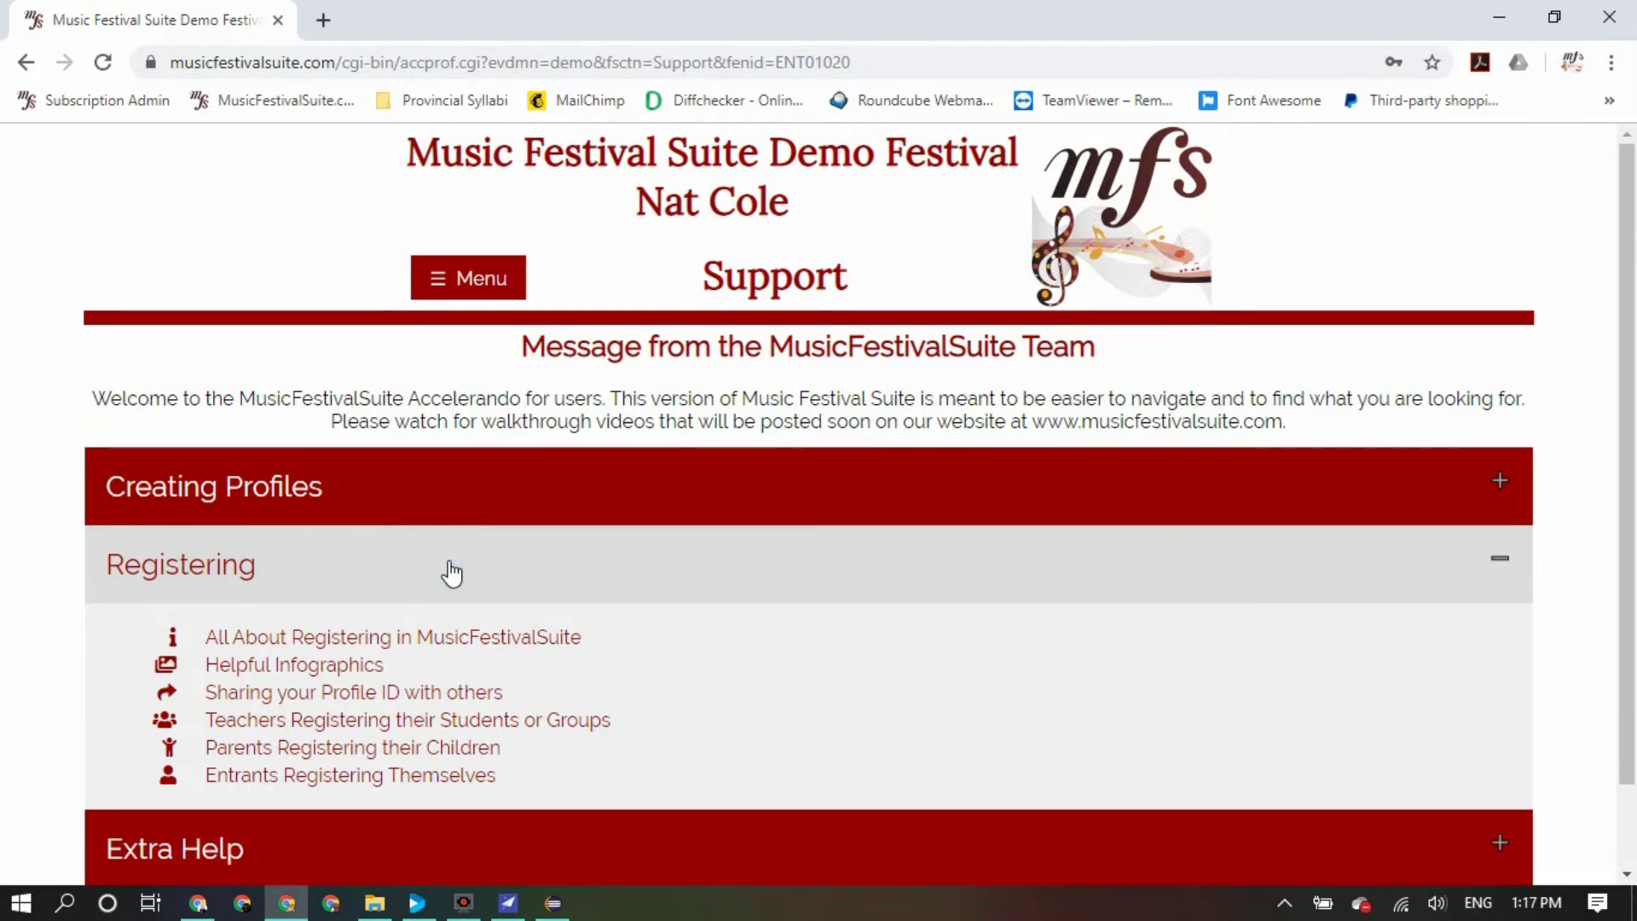
{"action": "left_click", "coordinate": [452, 571]}
{"action": "left_click", "coordinate": [479, 631]}
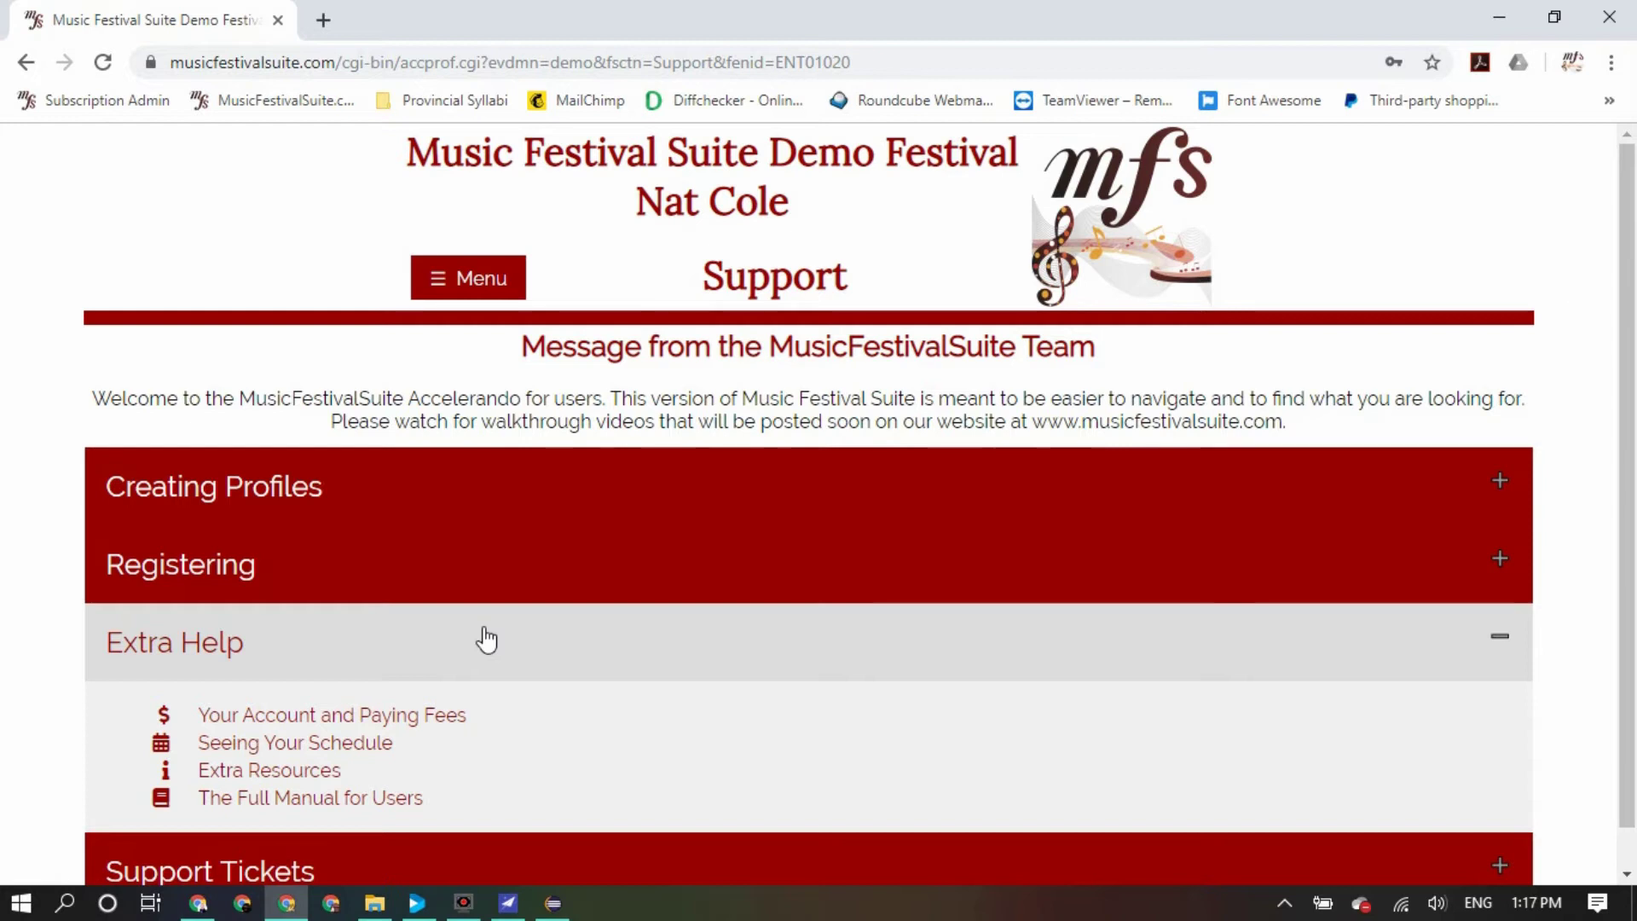
{"action": "left_click", "coordinate": [486, 639]}
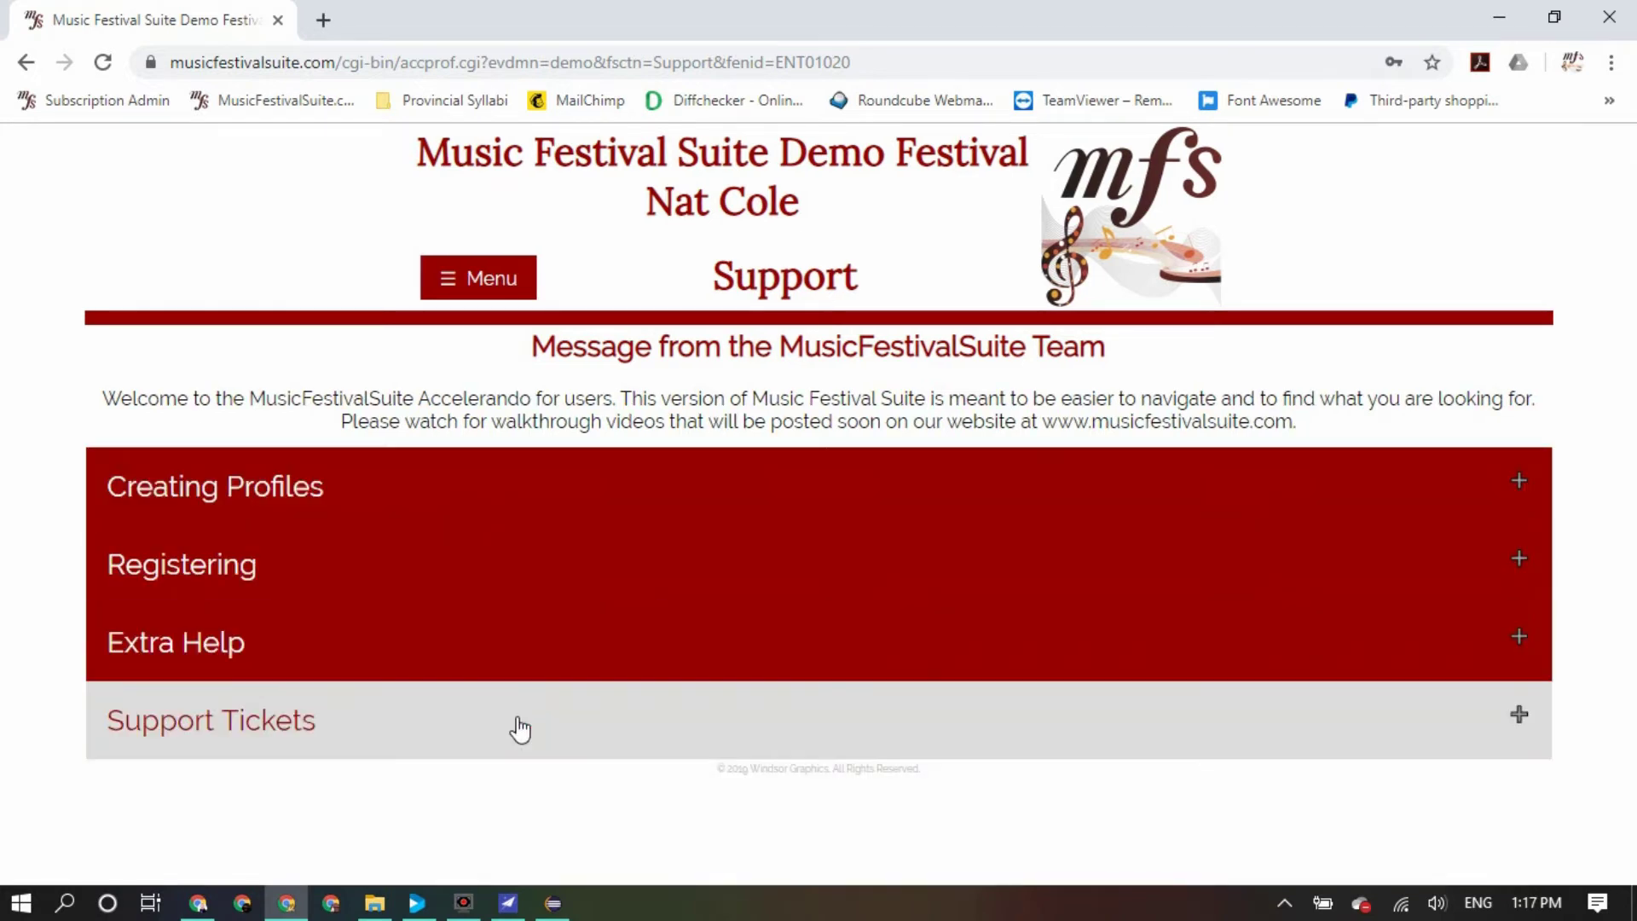
Expand Support Tickets and start a new support request at its title field
{"action": "left_click", "coordinate": [518, 729]}
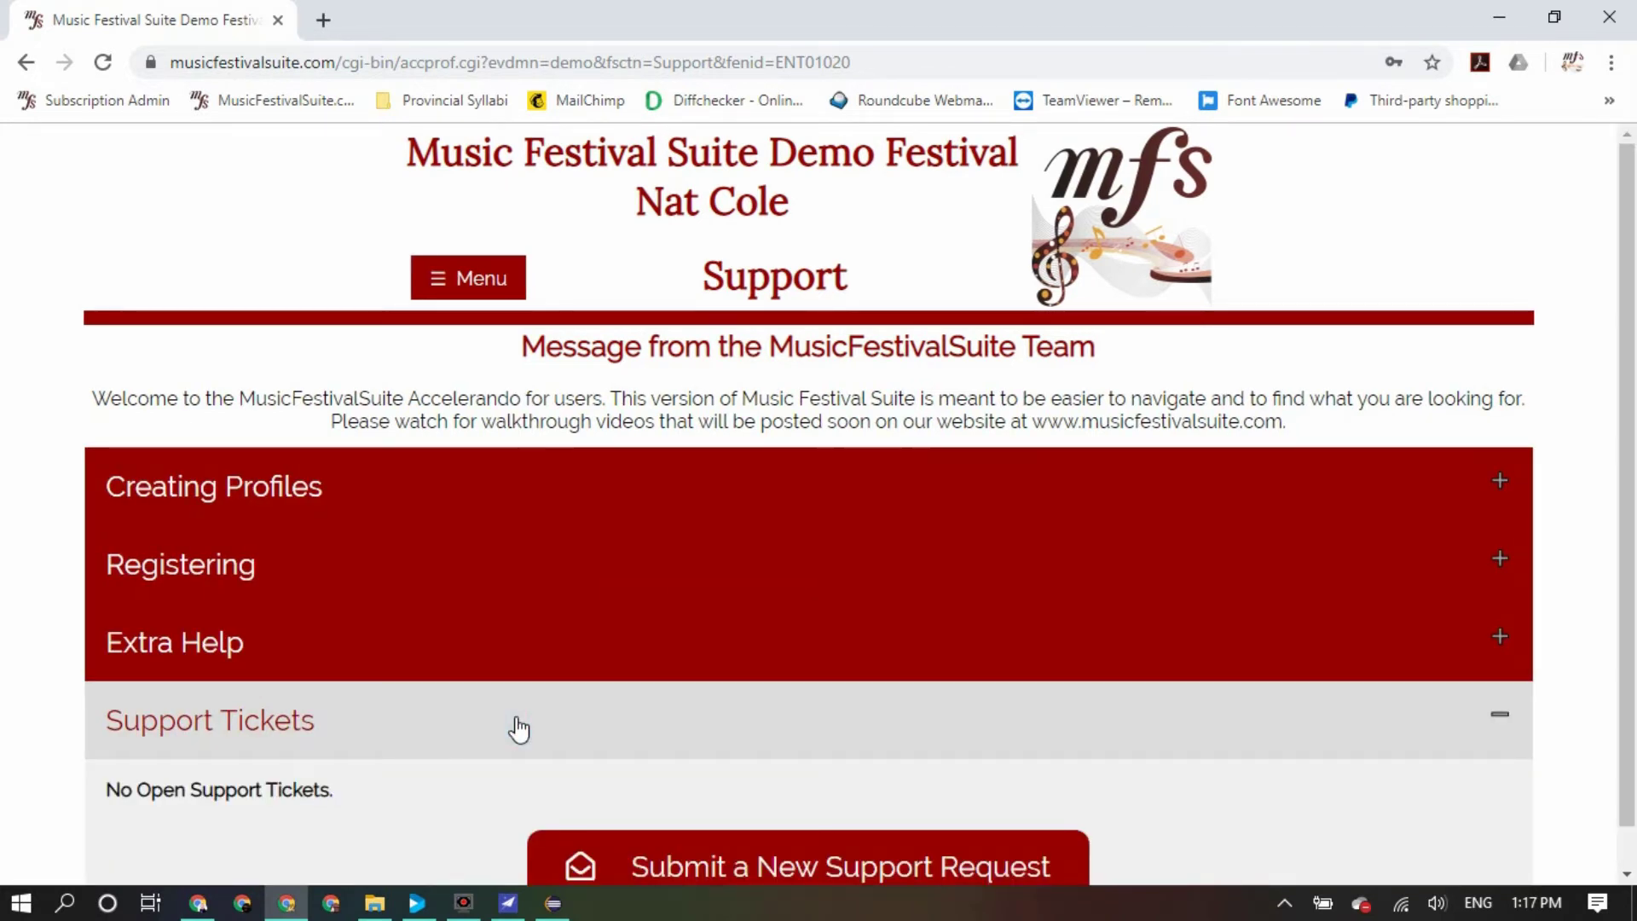
{"action": "scroll", "coordinate": [823, 663], "scroll_direction": "down", "scroll_amount": 1}
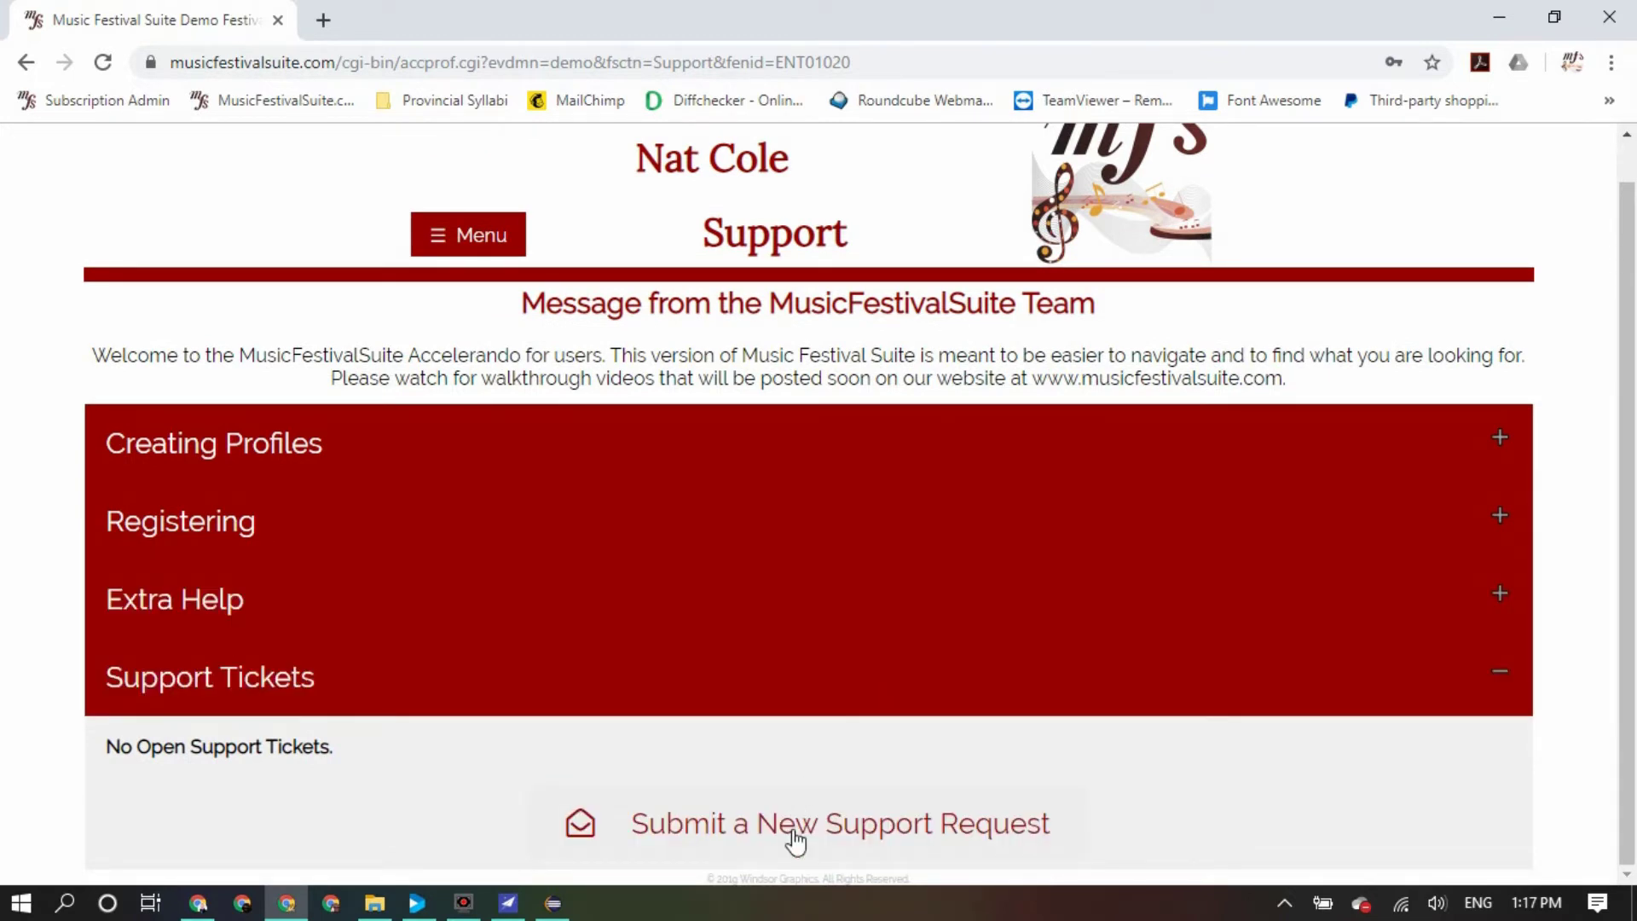
{"action": "left_click", "coordinate": [795, 825]}
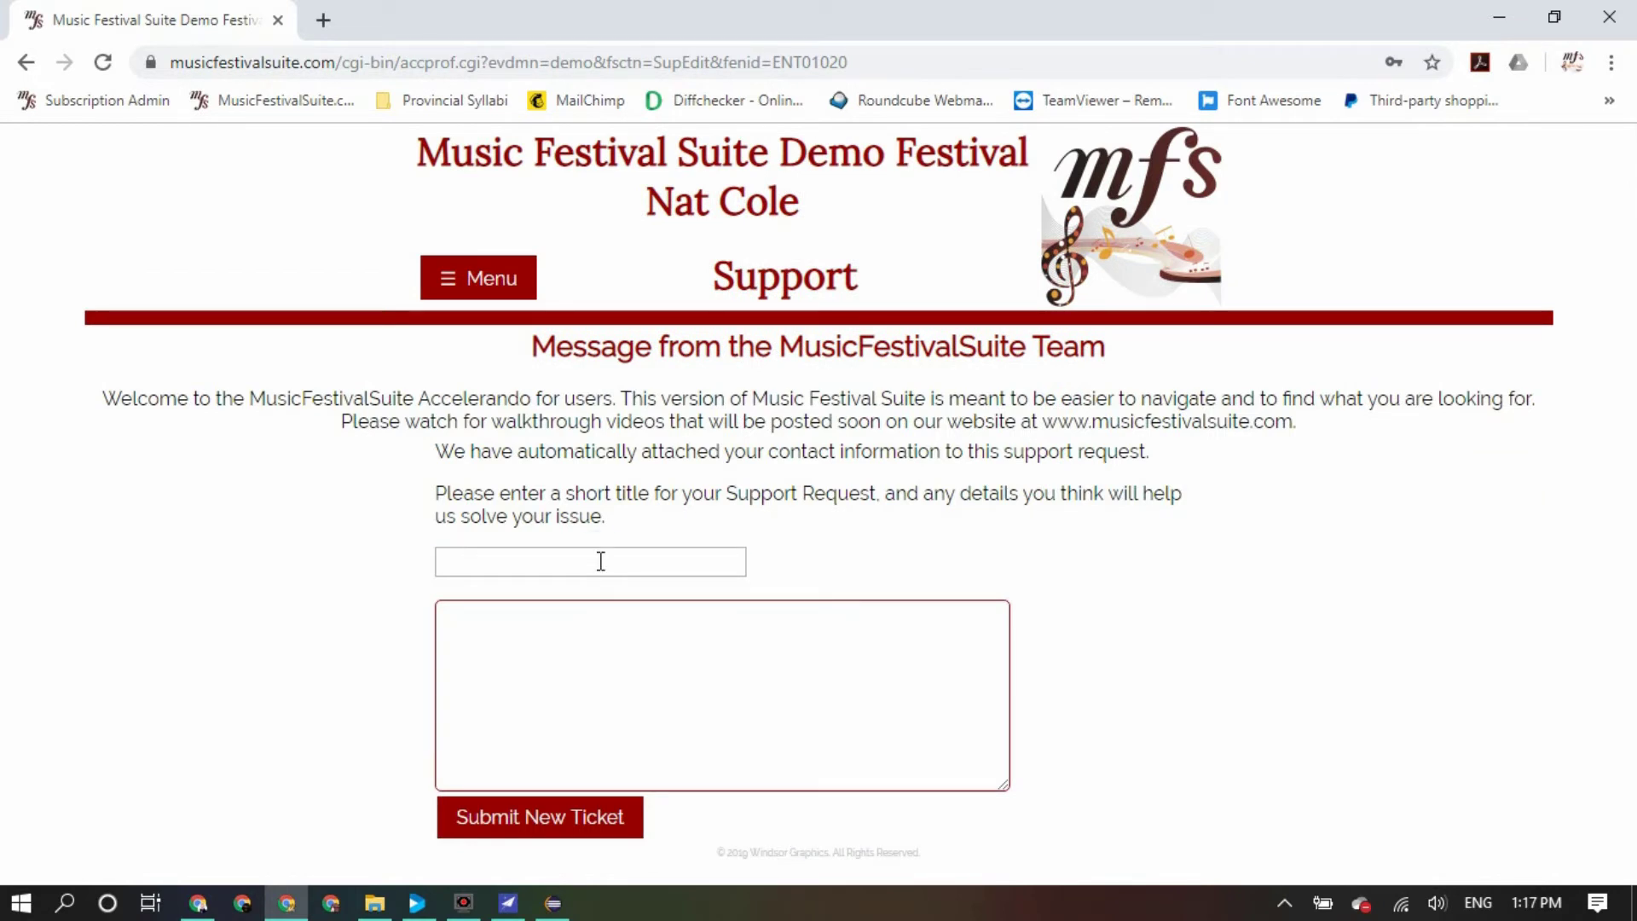
{"action": "left_click", "coordinate": [601, 561]}
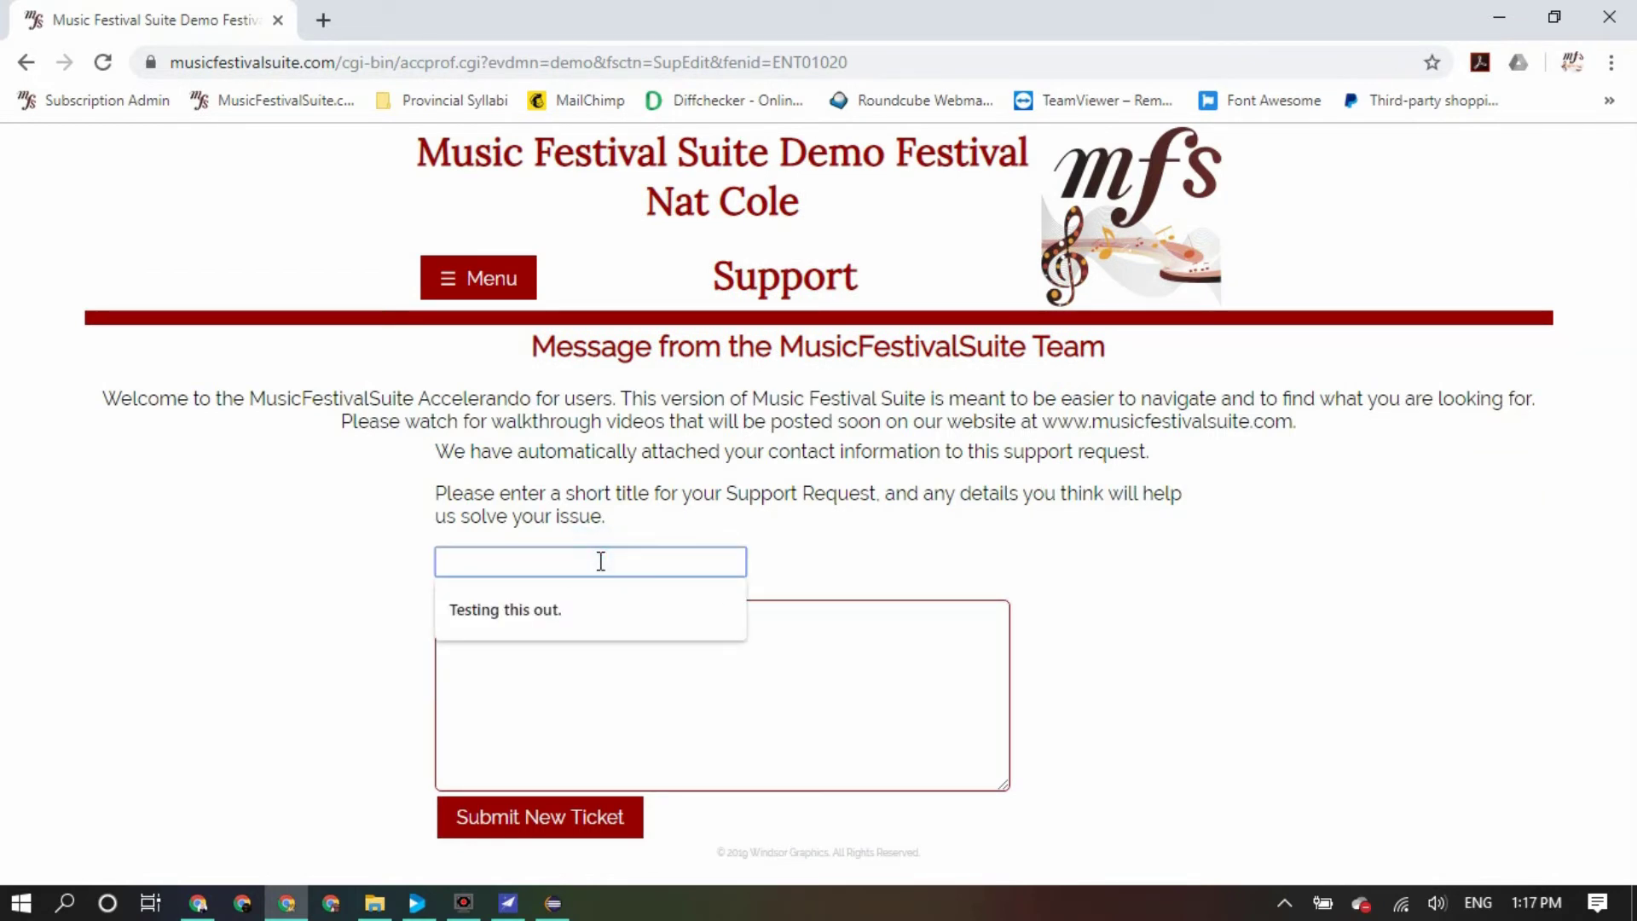
Title the request 'I have another child' and explain you can't remember how to make their profile
{"action": "type", "text": "I have a"}
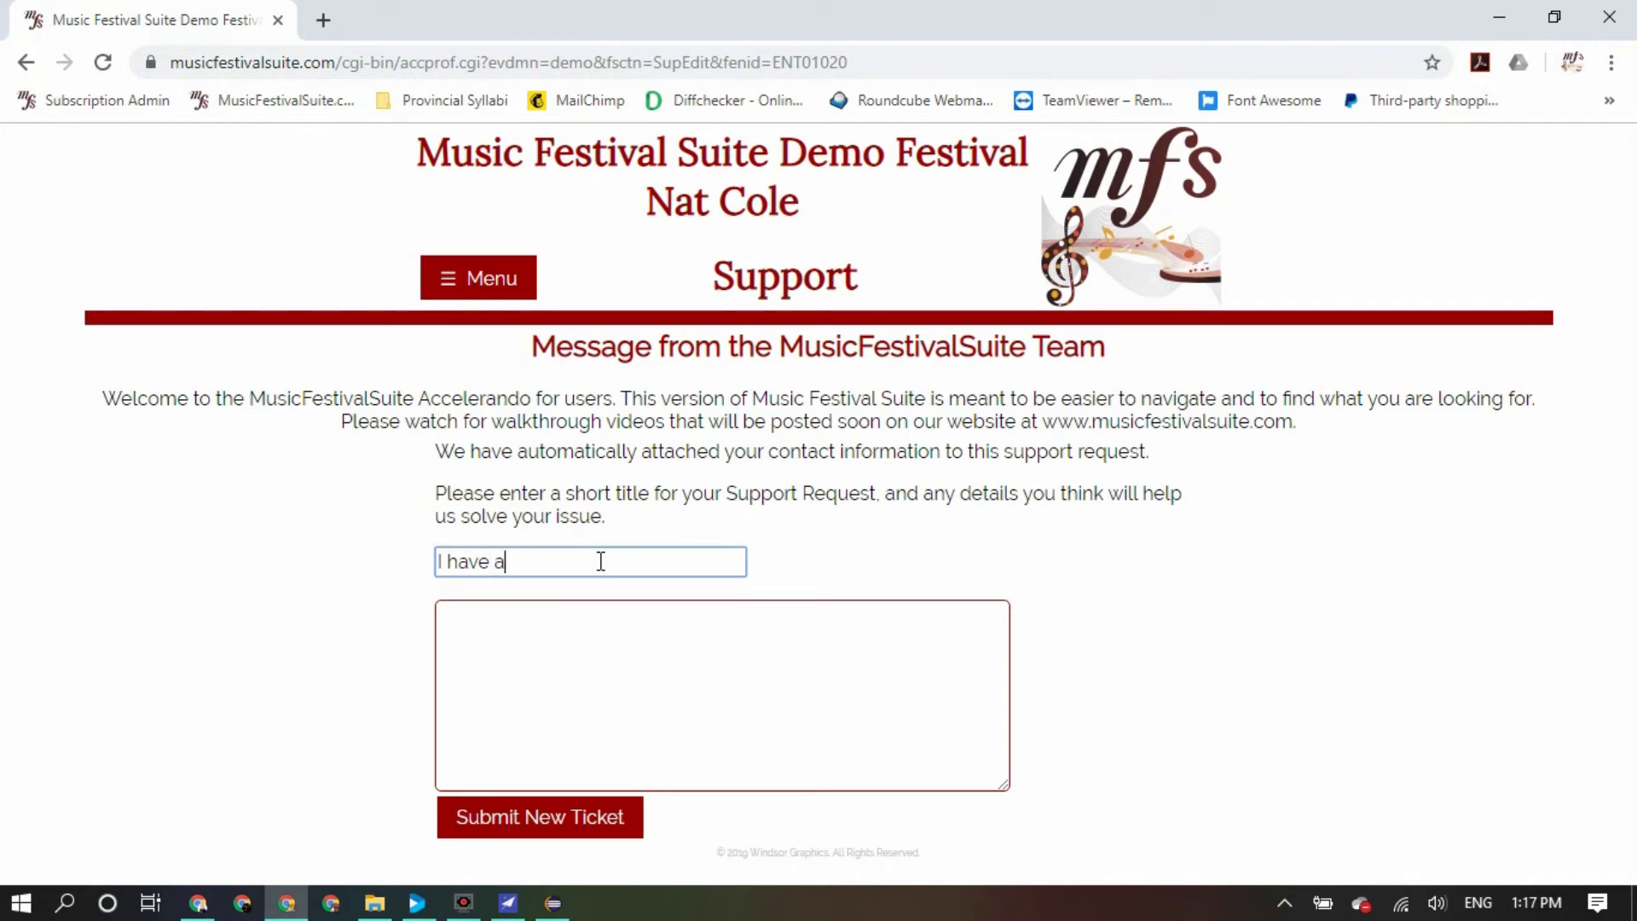
{"action": "type", "text": "nother child"}
{"action": "left_click", "coordinate": [614, 623]}
{"action": "type", "text": "But I can"}
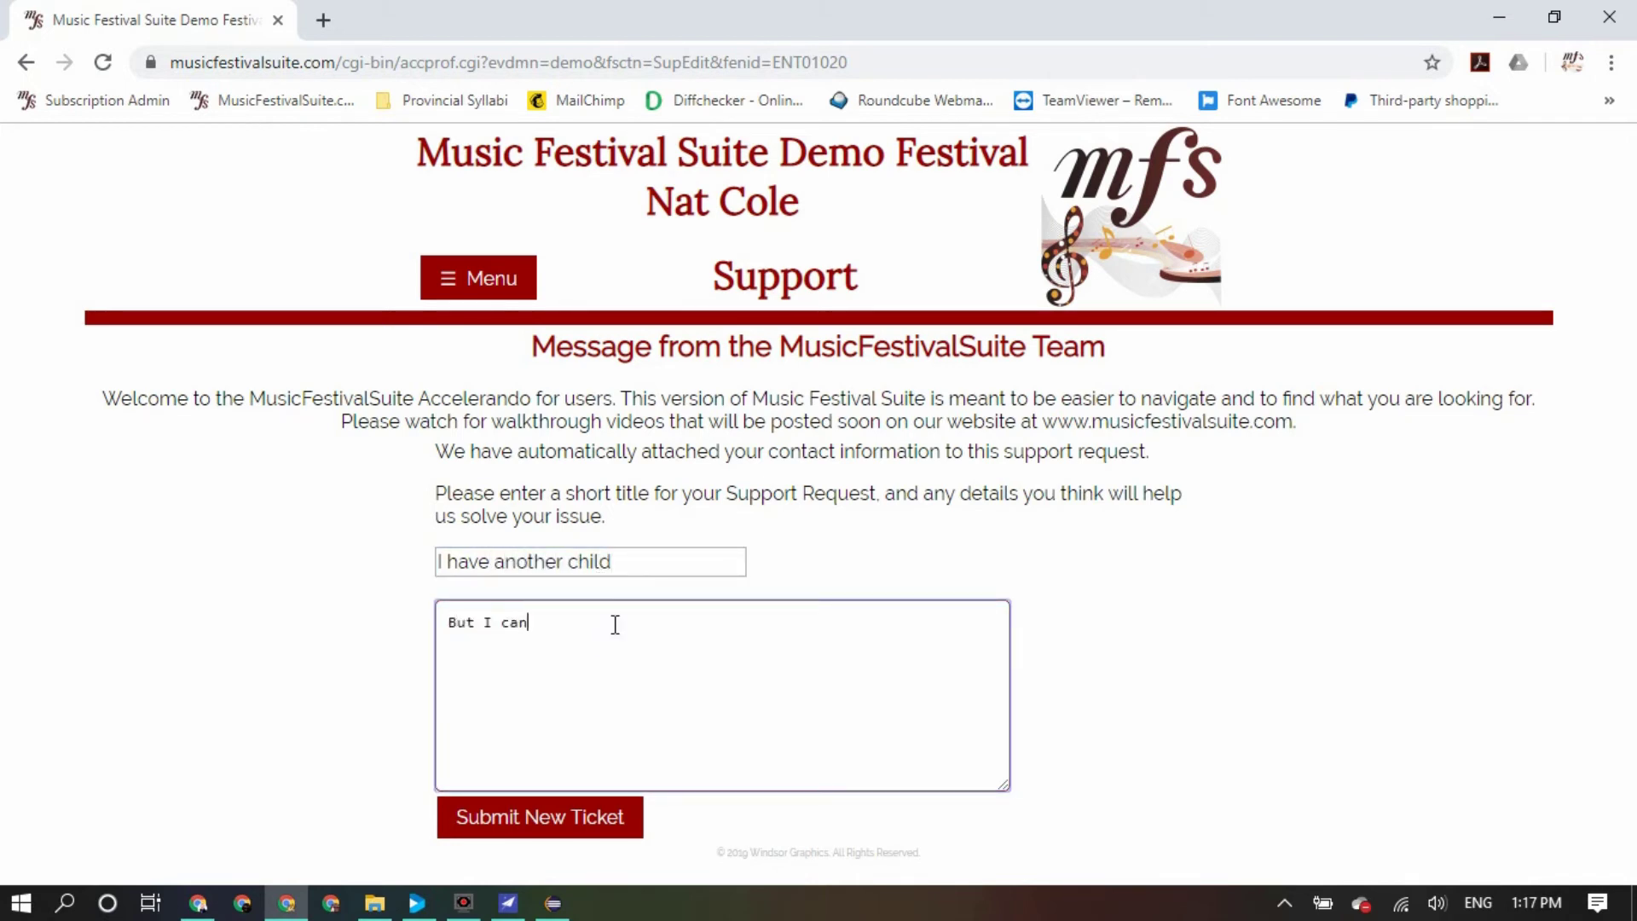
{"action": "type", "text": "'t remember how to make their profil"}
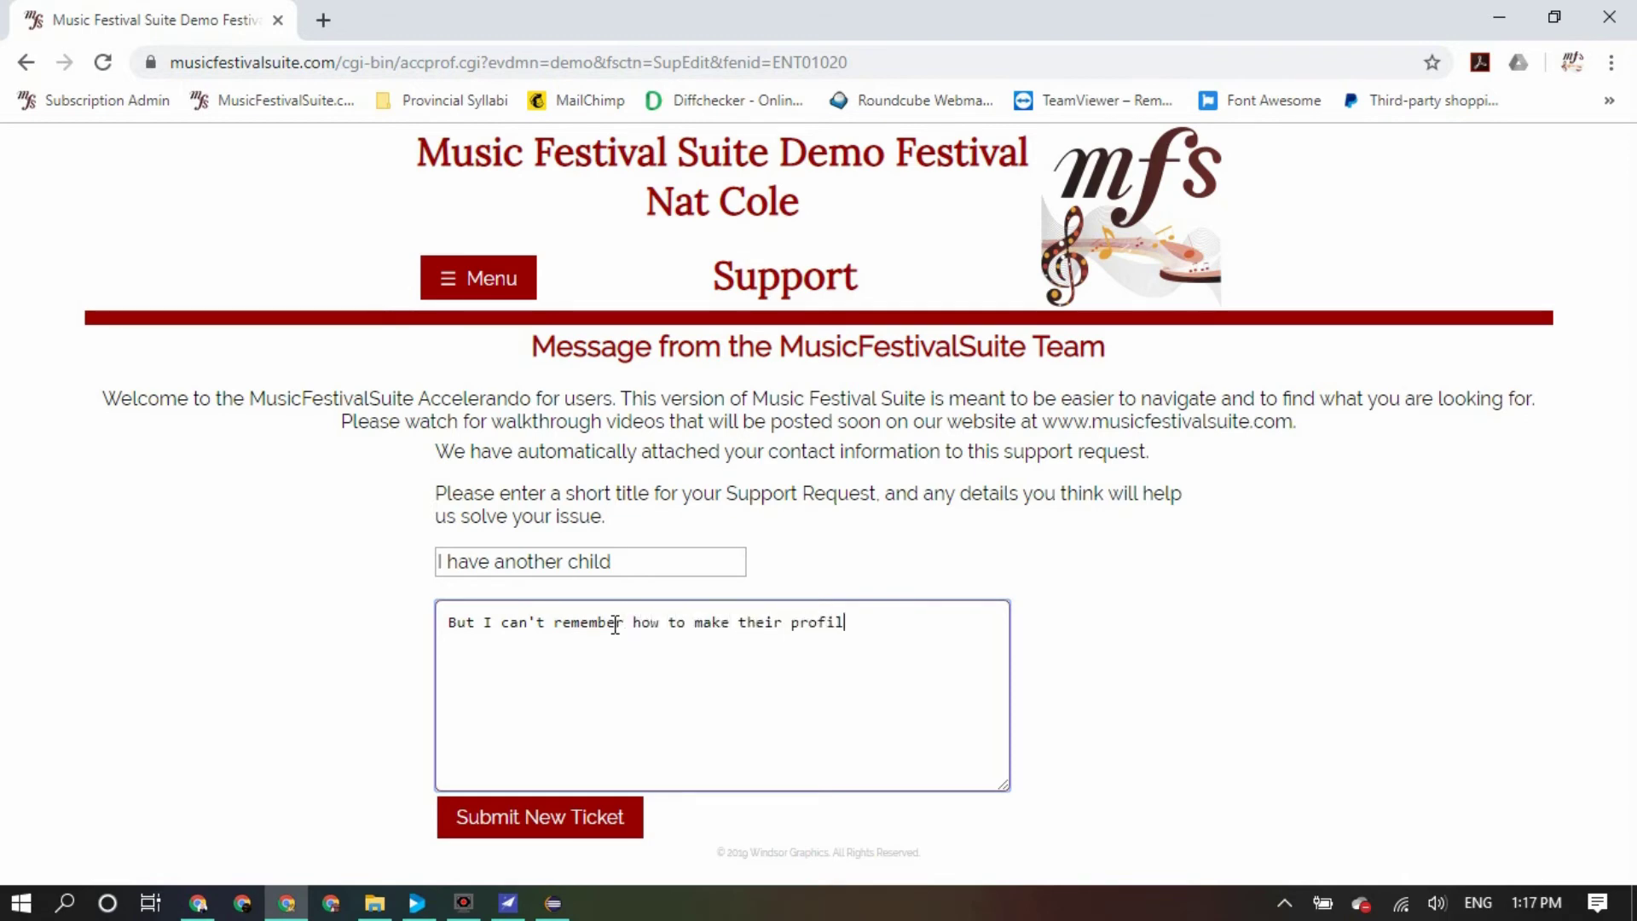